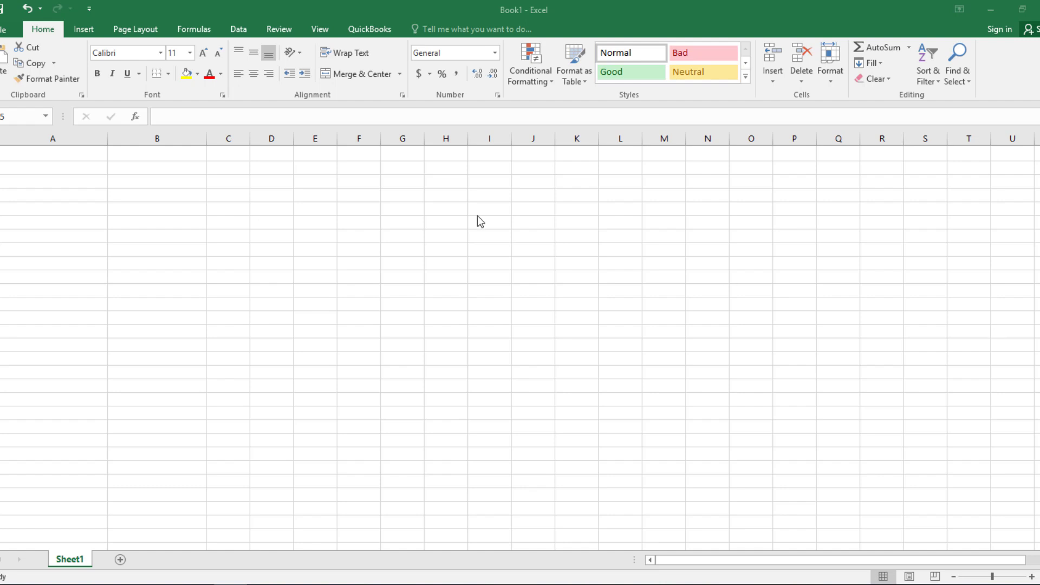
# - Enter the labels Project Name, Module and Created by in consecutive cells from the top of column A
pyautogui.click(63, 155)
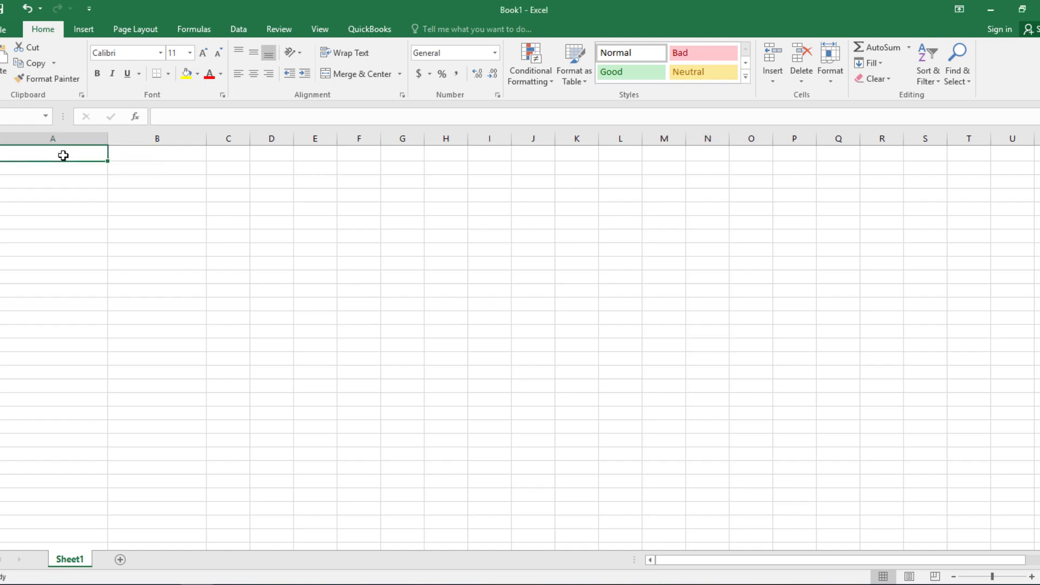
pyautogui.write('Pr')
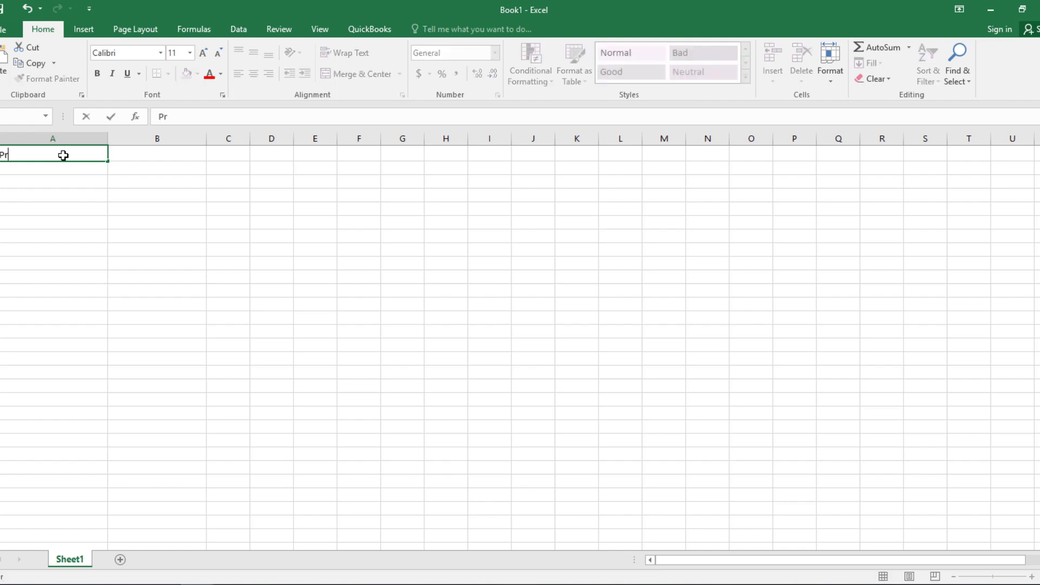
pyautogui.write('oject Name')
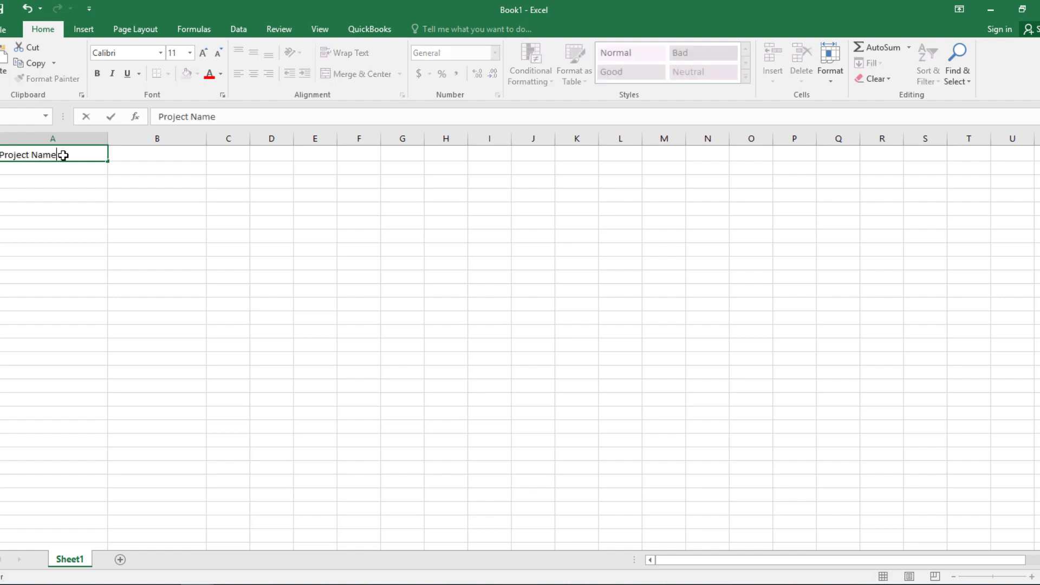
pyautogui.click(55, 169)
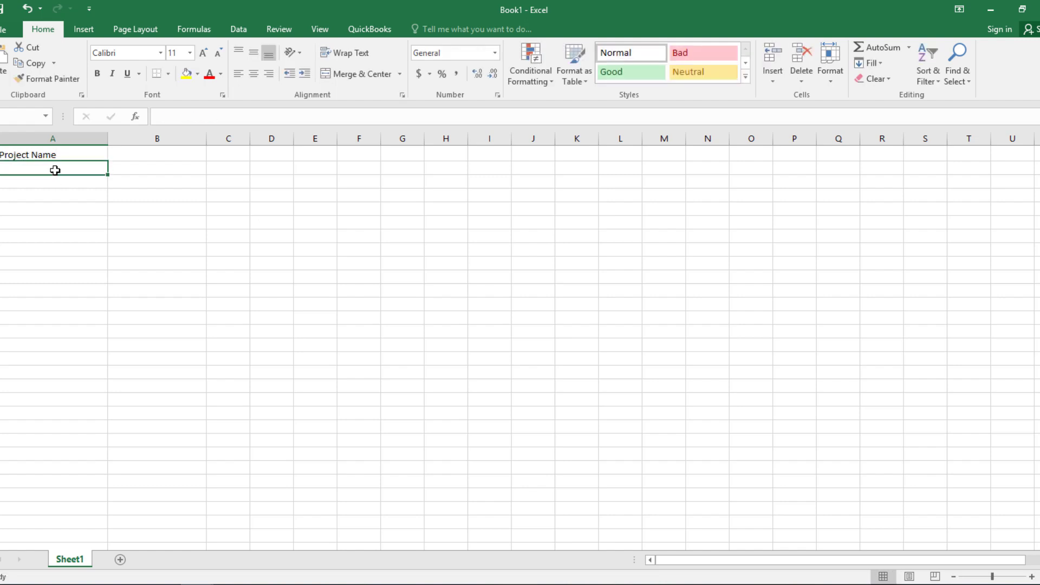
pyautogui.write('Module')
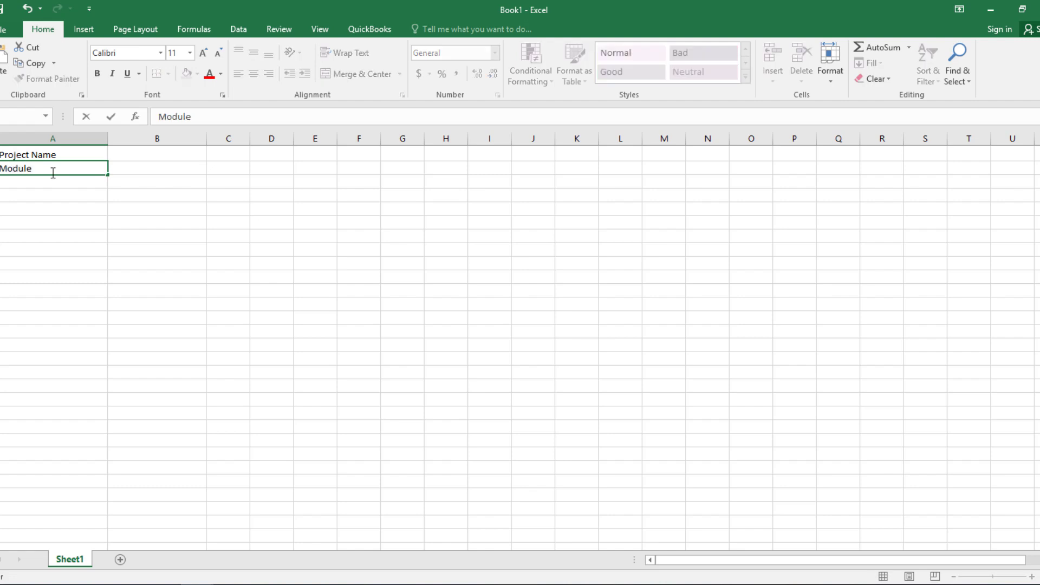
pyautogui.click(47, 182)
pyautogui.write('Crea')
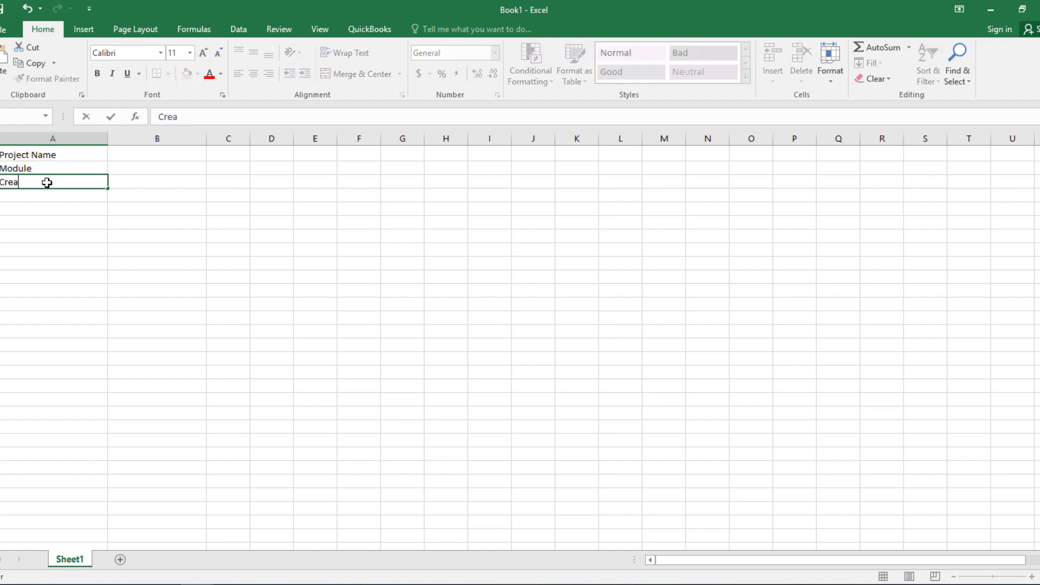
pyautogui.write('ted by')
# - Add the labels Date Created and Date reviewed below Created by, and widen column A slightly
pyautogui.click(49, 193)
pyautogui.write('Date')
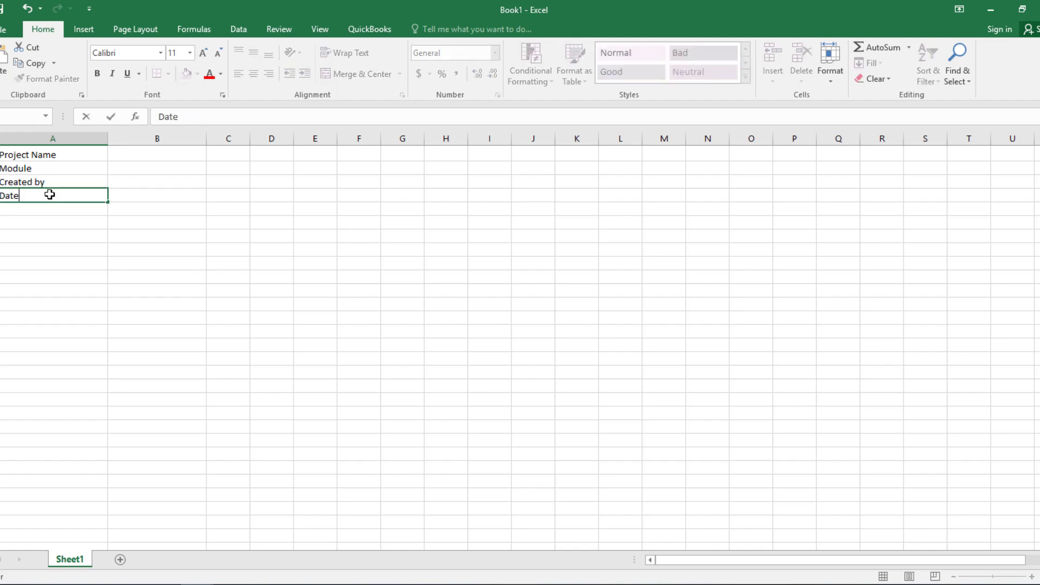
pyautogui.write(' c')
pyautogui.press('BackSpace')
pyautogui.write('Created')
pyautogui.click(73, 209)
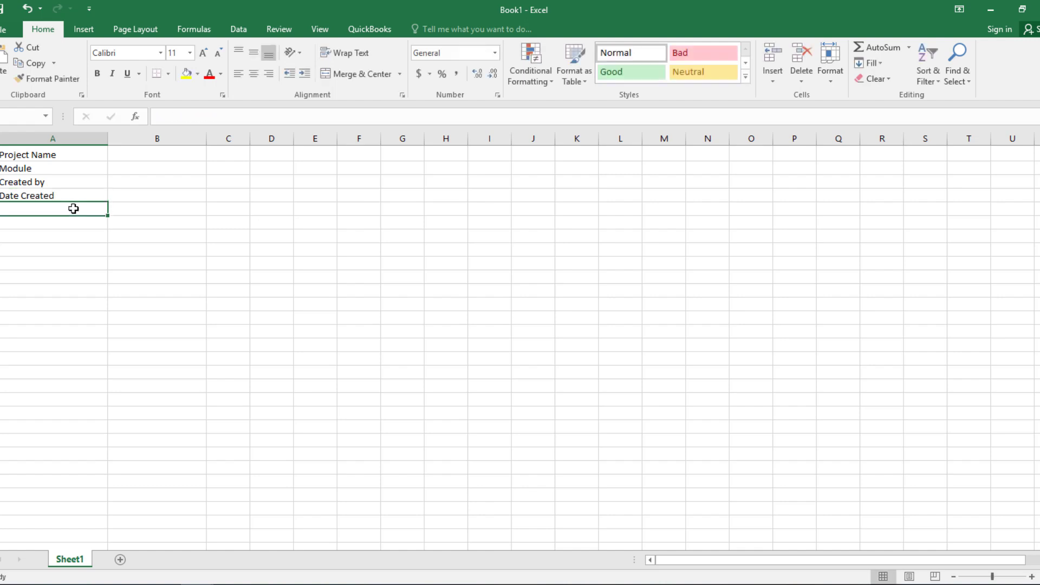
pyautogui.write('Date re')
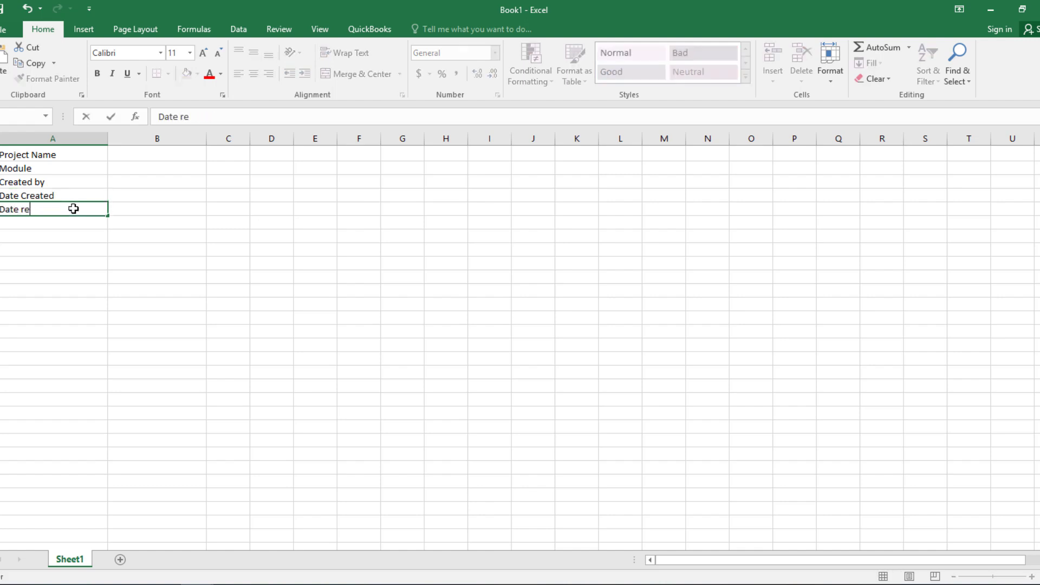
pyautogui.write('viewed')
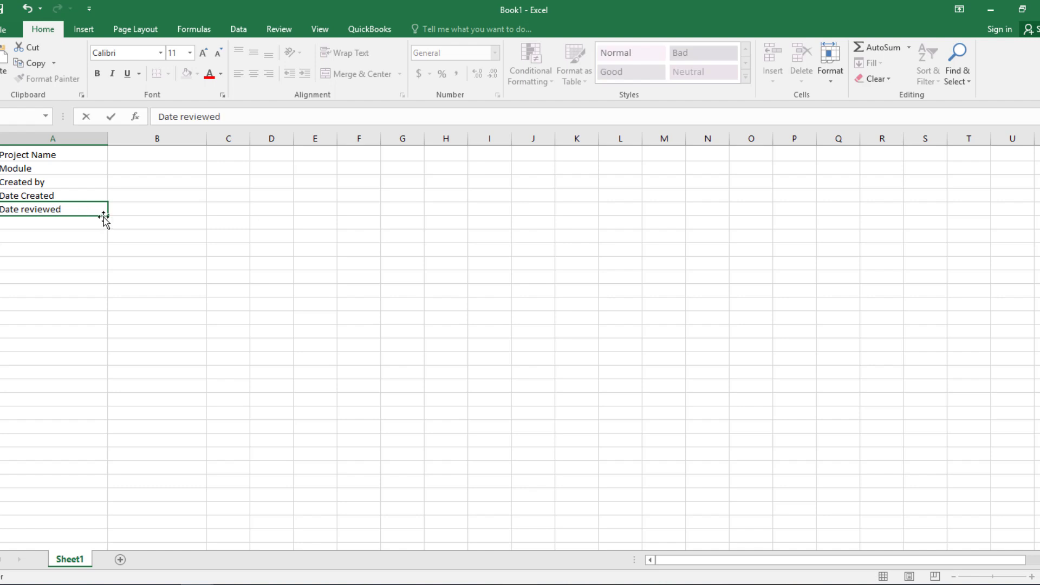
pyautogui.click(106, 139)
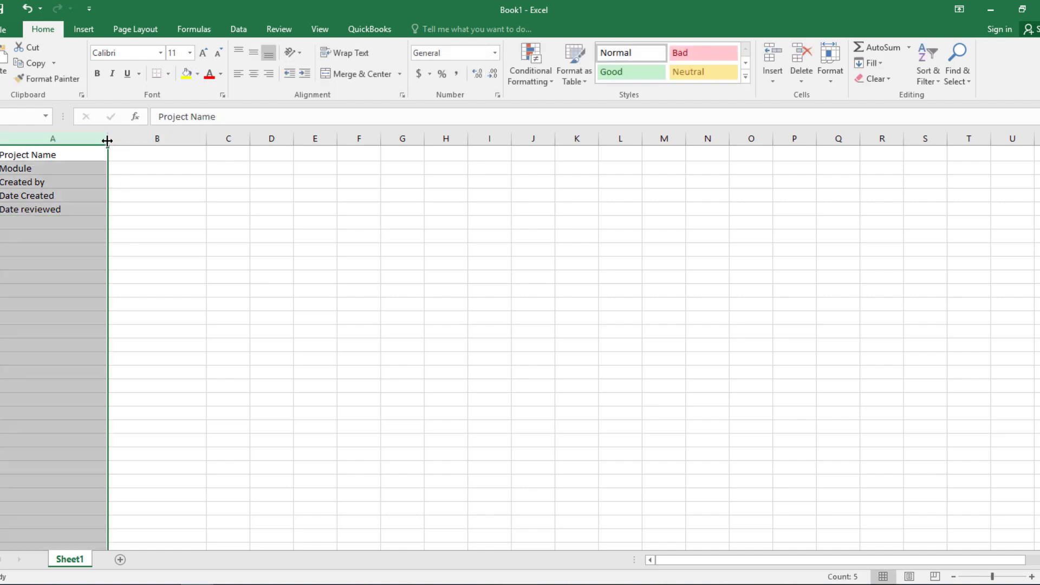
pyautogui.moveTo(109, 139); pyautogui.dragTo(130, 139)
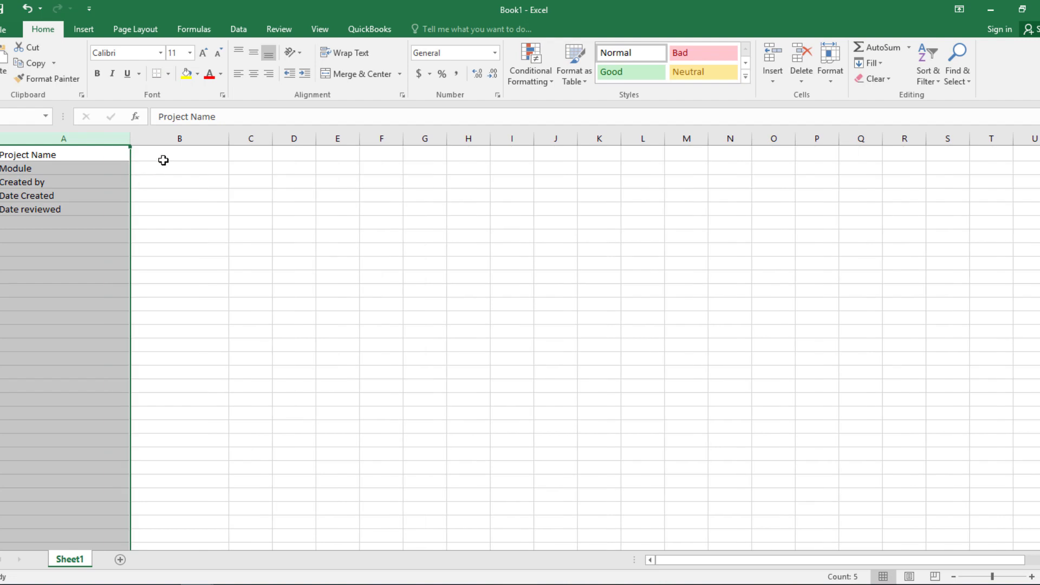
# - Enter ATM as the project name and Withdrawal as the module in column B
pyautogui.click(165, 155)
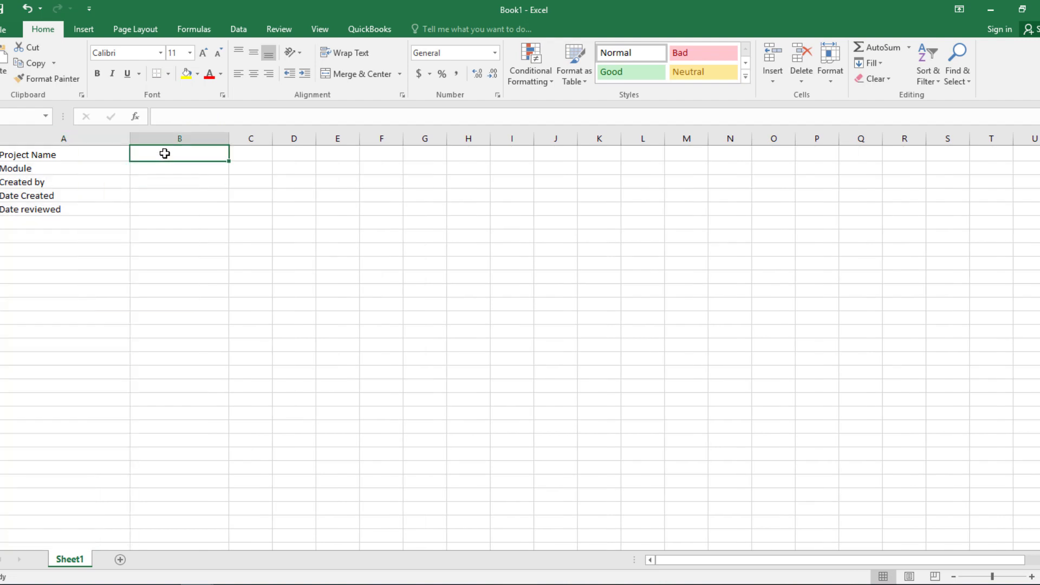
pyautogui.write('ATNJ')
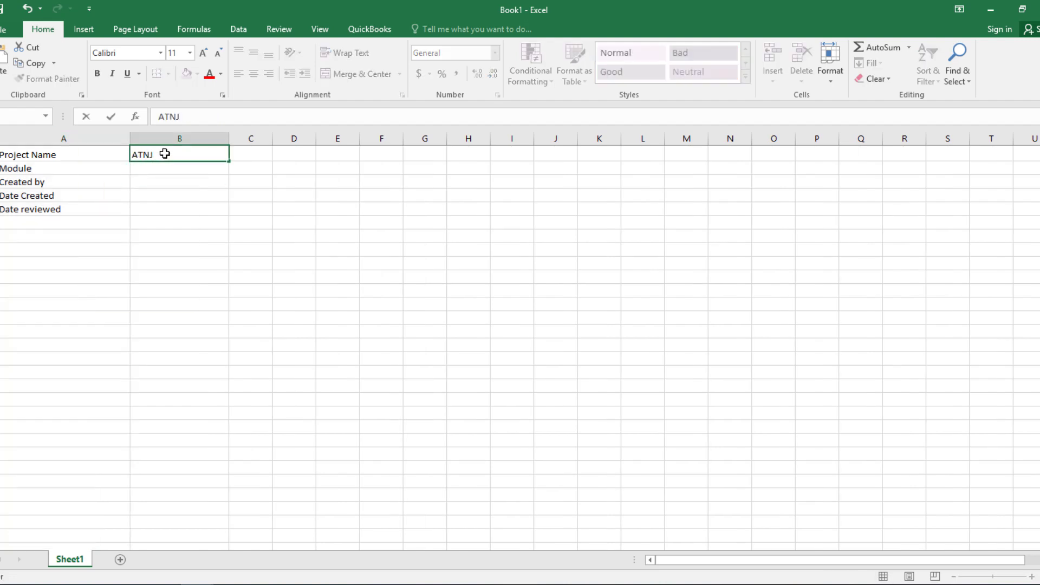
pyautogui.press('BackSpace')
pyautogui.press('BackSpace')
pyautogui.write('M')
pyautogui.click(160, 166)
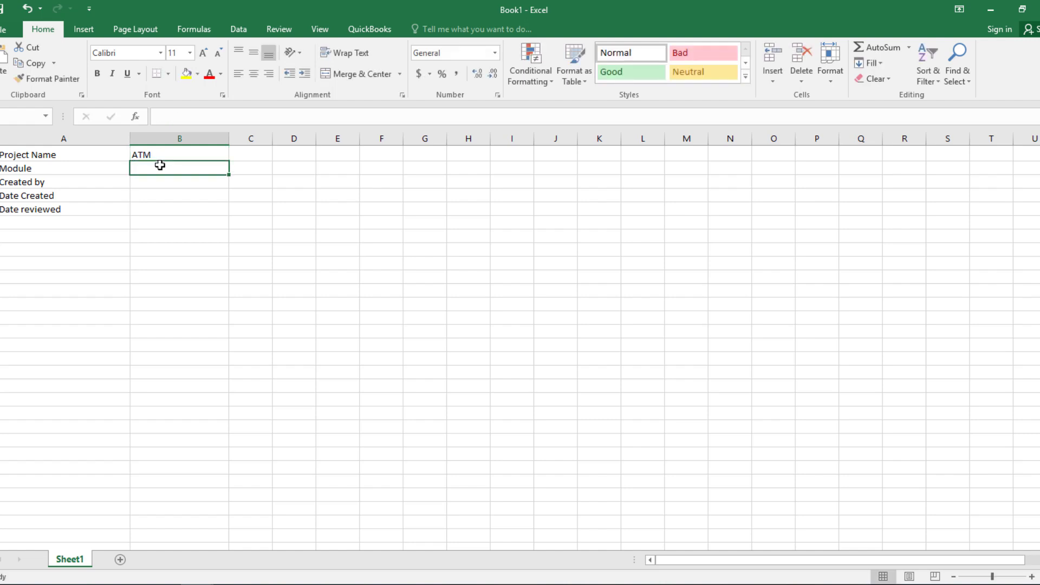
pyautogui.write('With')
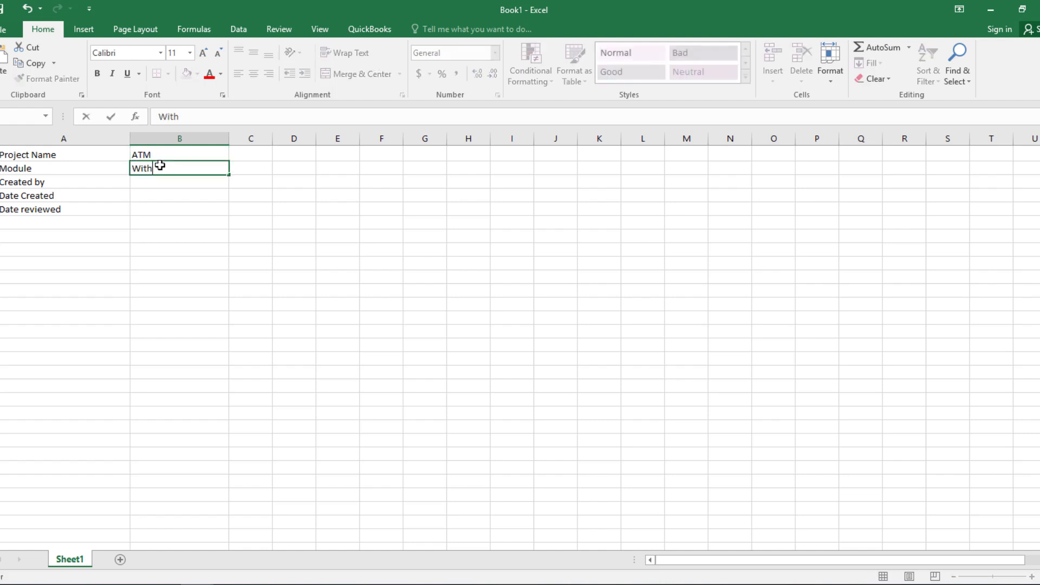
pyautogui.write('drawal')
# - Enter A for Created by and the placeholder MM-DD-YY for both Date Created and Date reviewed
pyautogui.click(173, 186)
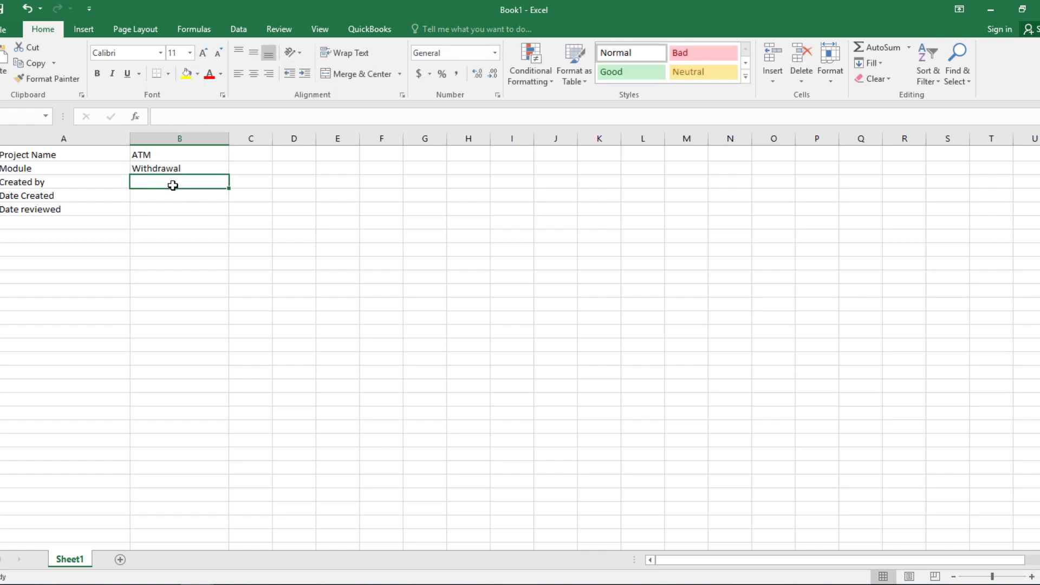
pyautogui.write('A')
pyautogui.click(169, 195)
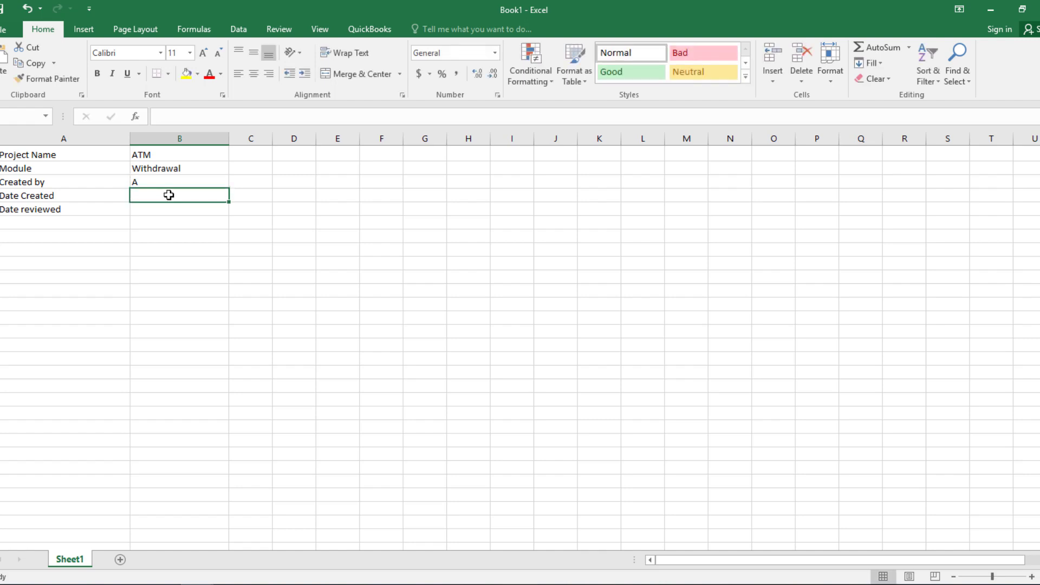
pyautogui.write('MM')
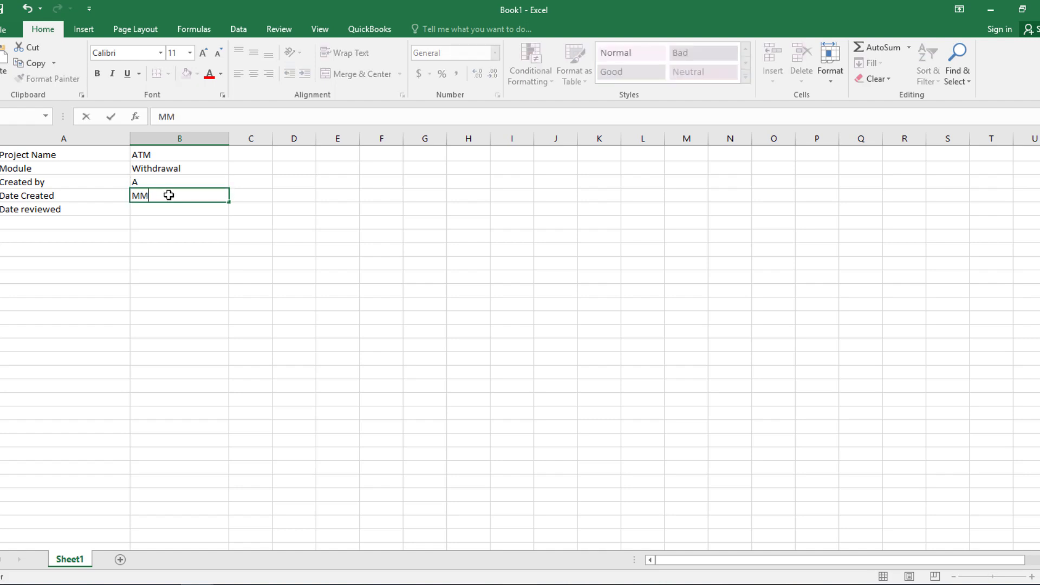
pyautogui.write('-DD-YY')
pyautogui.moveTo(229, 202); pyautogui.dragTo(222, 212)
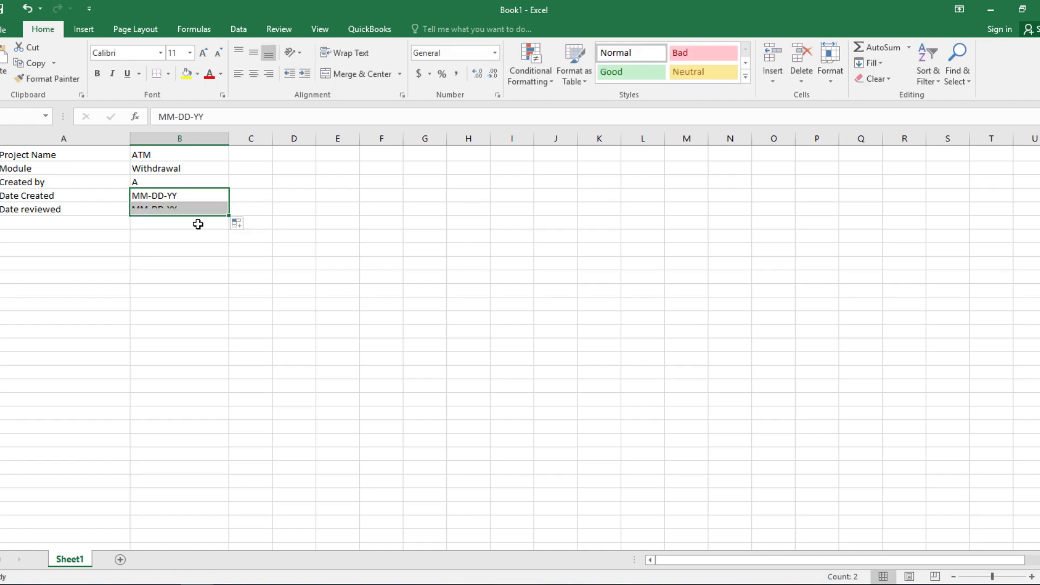
pyautogui.click(198, 224)
# - Fill the five-row project details block in columns A and B with grey
pyautogui.click(47, 157)
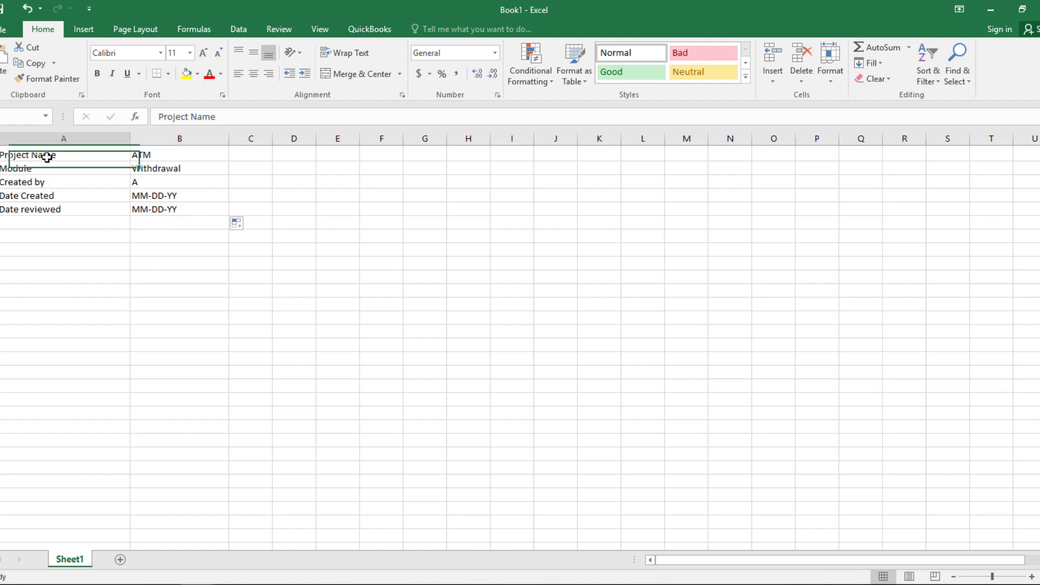
pyautogui.moveTo(46, 157); pyautogui.dragTo(199, 211)
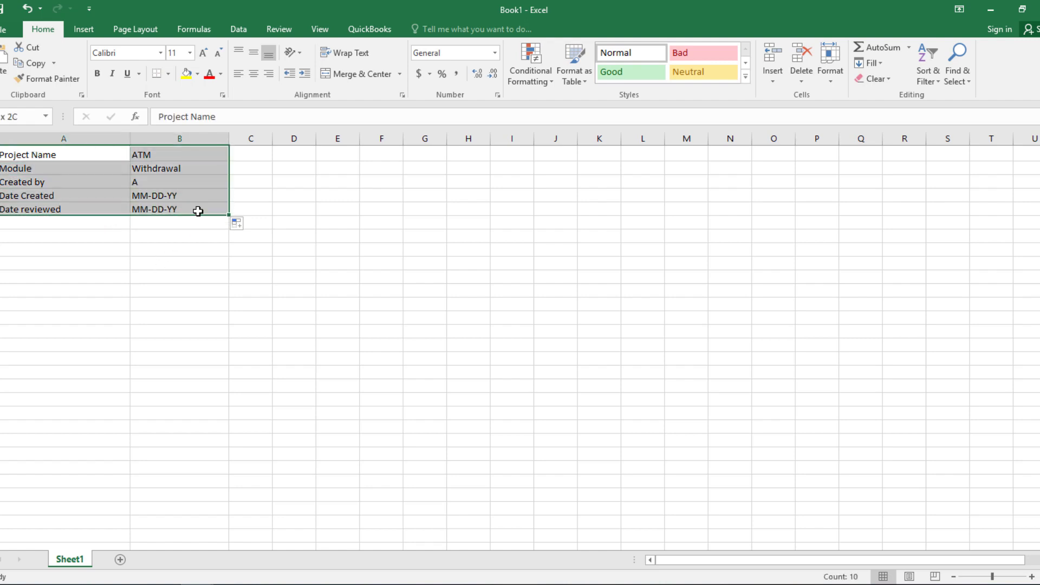
pyautogui.click(198, 76)
pyautogui.click(188, 138)
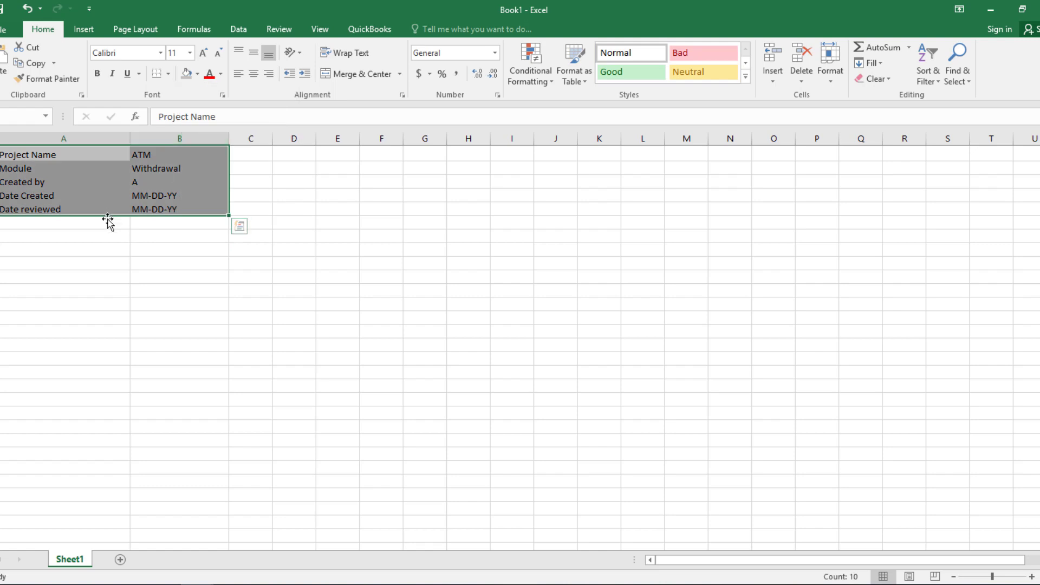
pyautogui.click(118, 225)
# - Apply All Borders to the project details block in columns A and B
pyautogui.moveTo(64, 154); pyautogui.dragTo(206, 209)
pyautogui.click(168, 74)
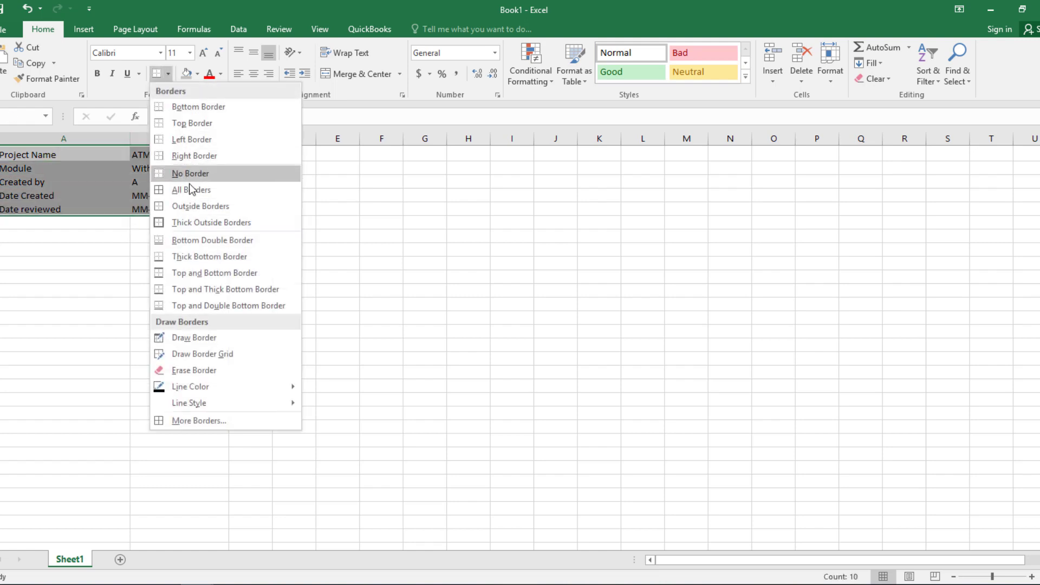
pyautogui.click(191, 189)
pyautogui.click(115, 249)
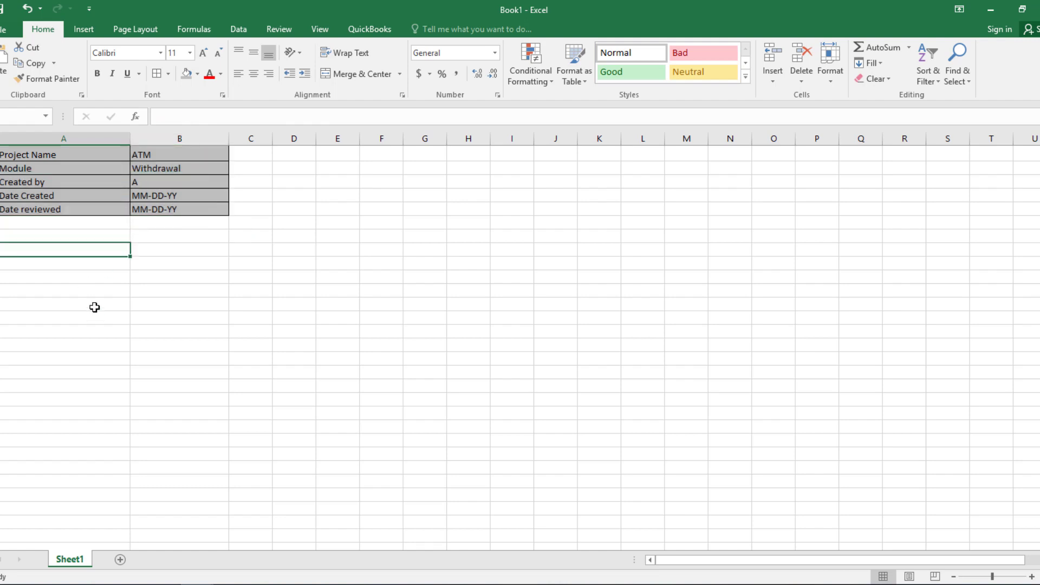
# - Enter the header Test Case # in column A, leaving one empty row below the project details
pyautogui.click(35, 238)
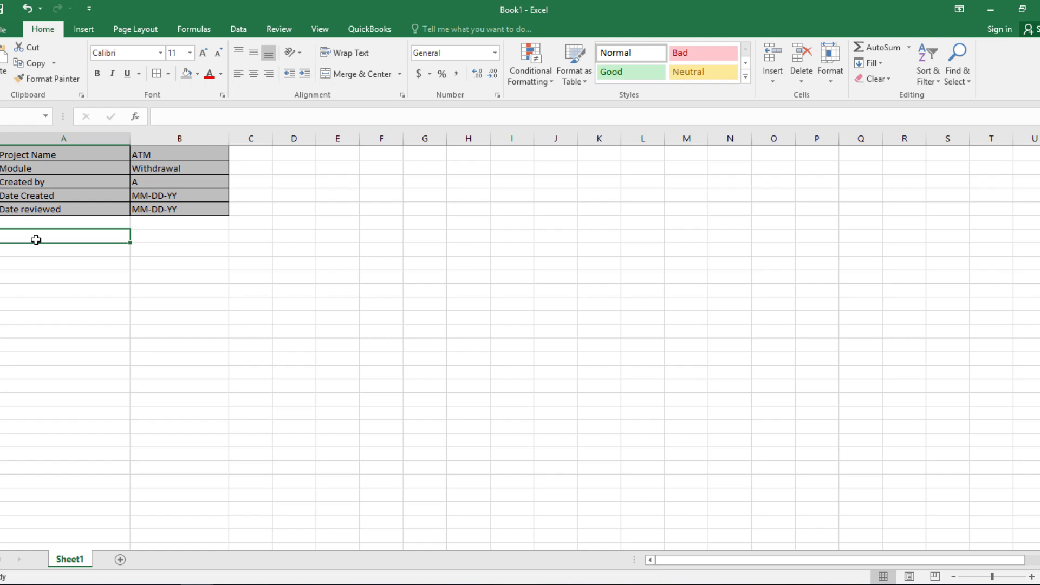
pyautogui.write('Test')
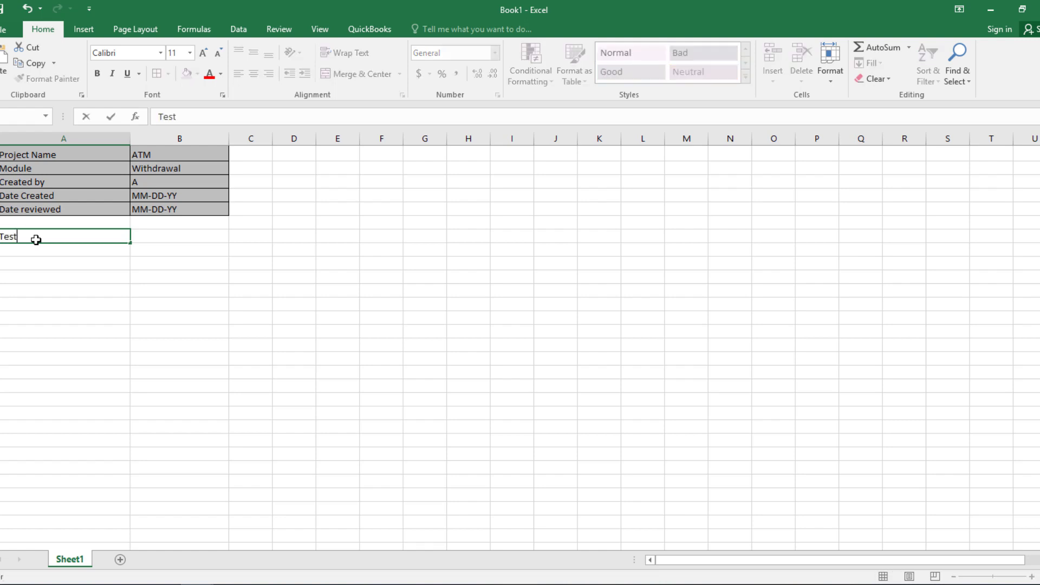
pyautogui.press('Return')
pyautogui.write('C')
pyautogui.press('BackSpace')
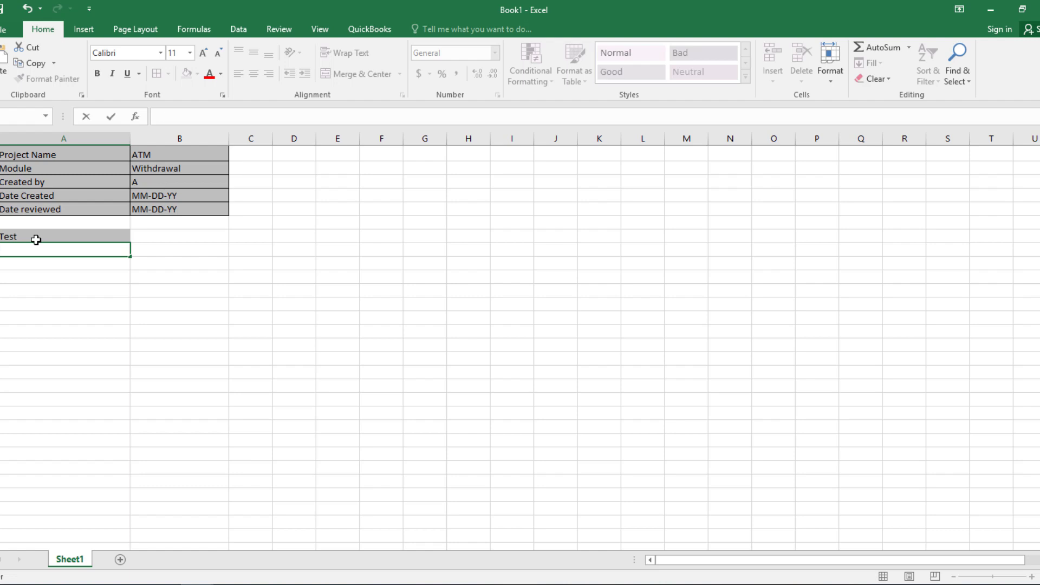
pyautogui.click(36, 240)
pyautogui.doubleClick(36, 240)
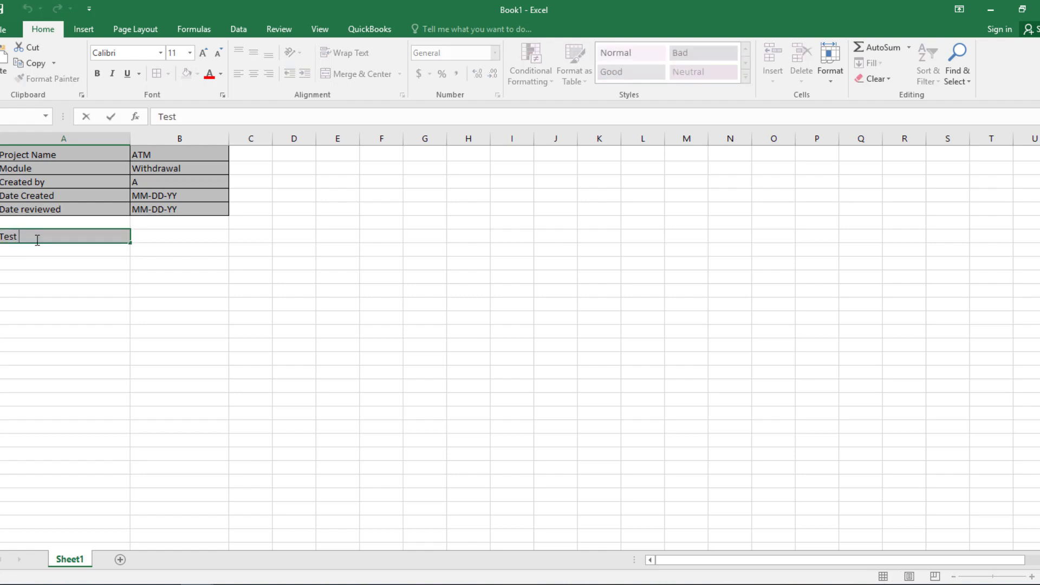
pyautogui.write('Case #')
# - Add the header Use Case beside Test Case # in column B and enter Withdrawal beneath it
pyautogui.click(159, 237)
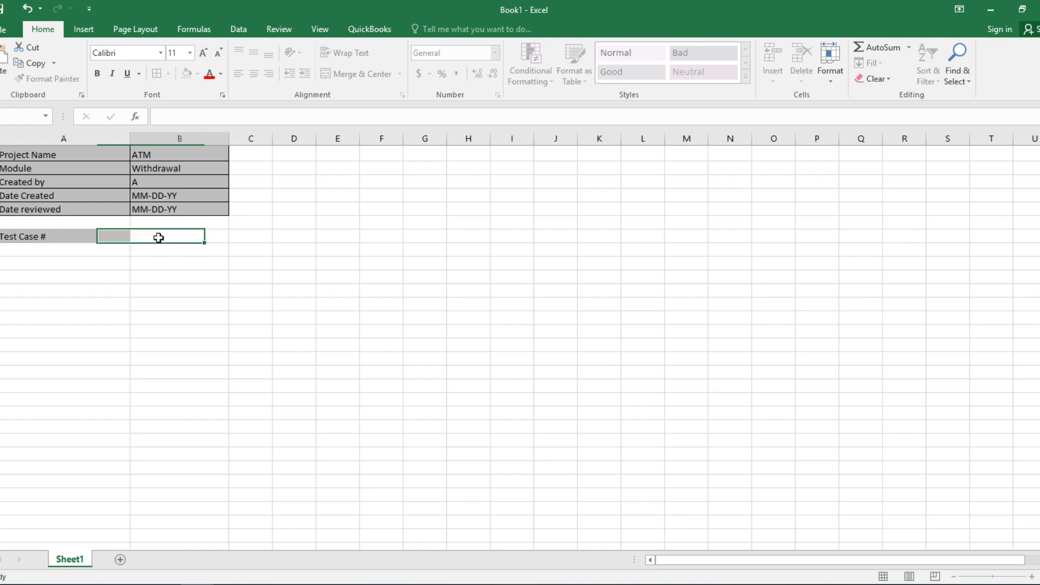
pyautogui.write('Y')
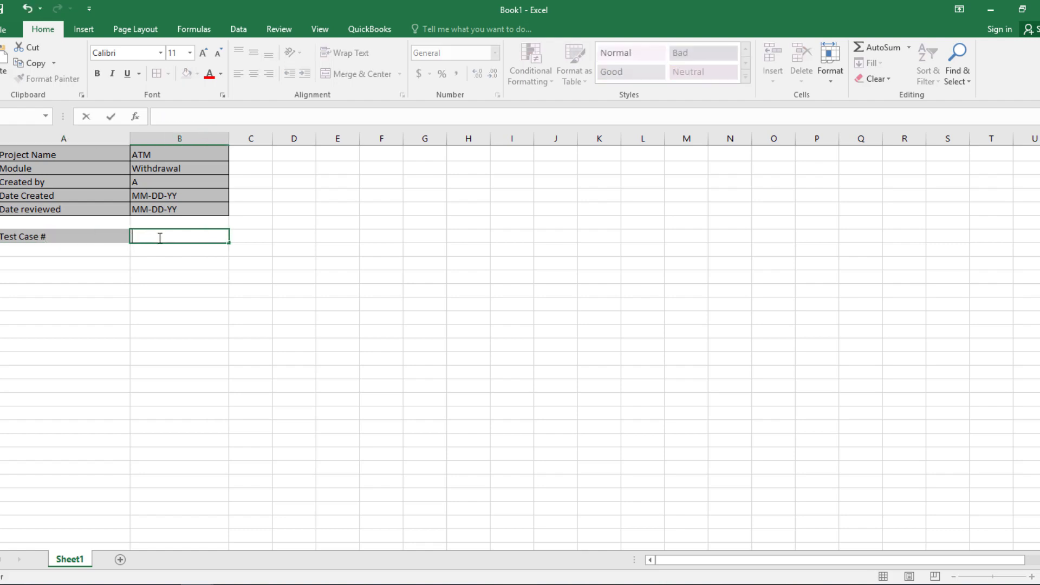
pyautogui.write('Use Case')
pyautogui.press('Return')
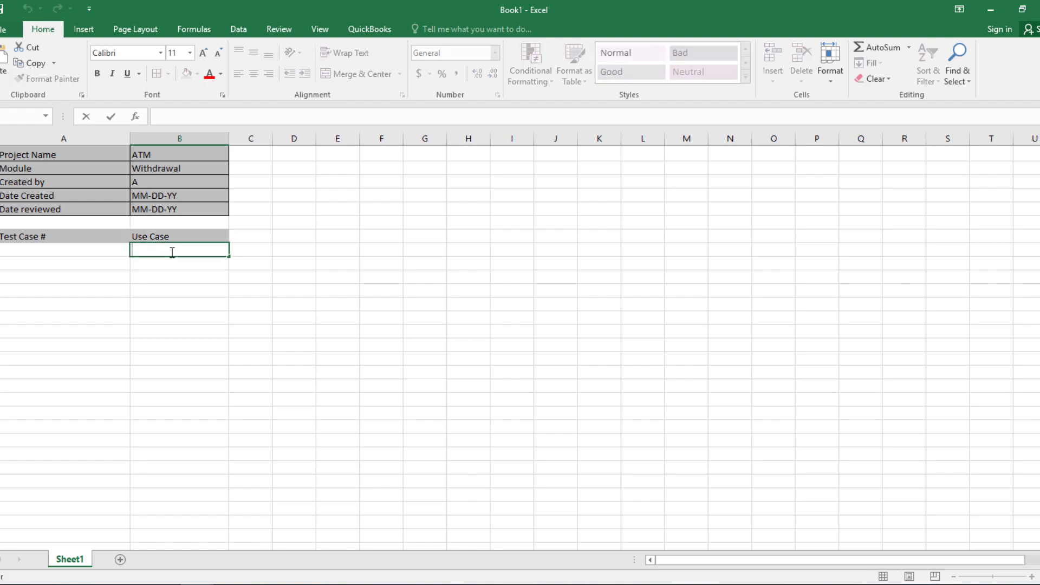
pyautogui.write('Withdrawal')
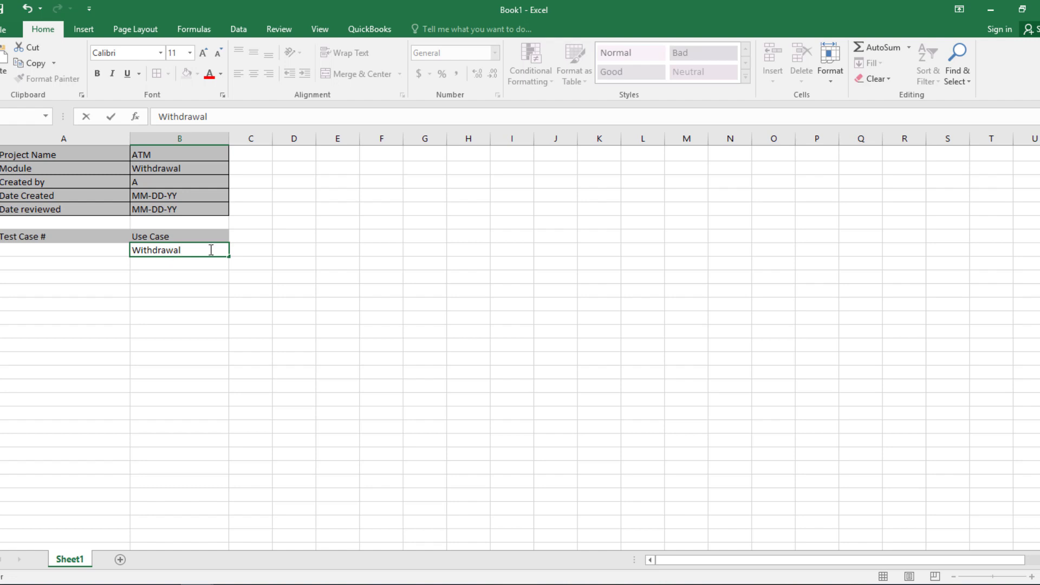
# - Add the header Test Title beside Use Case in column C and widen that column slightly
pyautogui.click(260, 238)
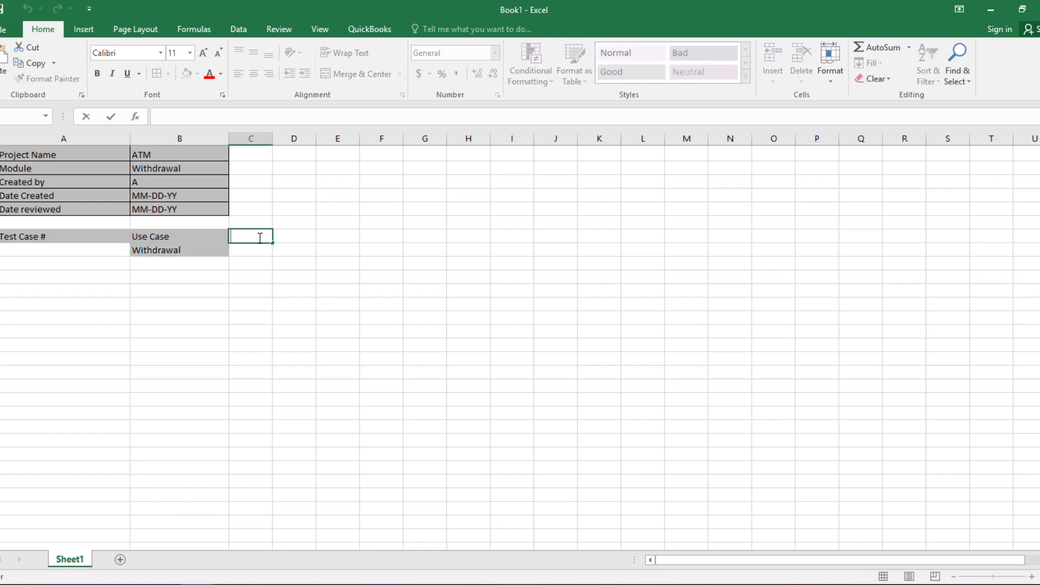
pyautogui.write('Test Title')
pyautogui.click(271, 140)
pyautogui.moveTo(272, 142); pyautogui.dragTo(288, 143)
pyautogui.click(140, 261)
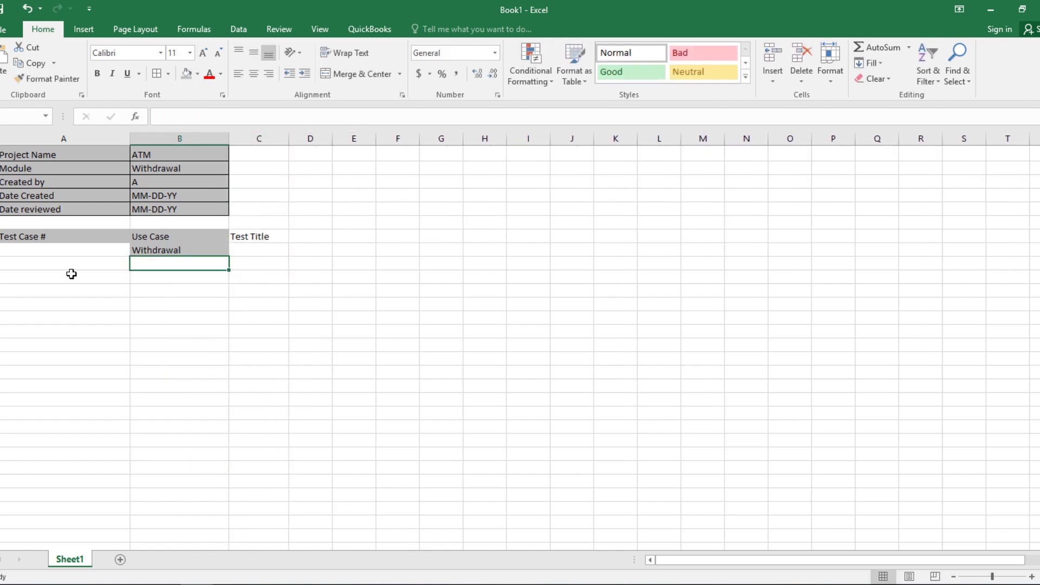
# - Enter TC1 and TC2 in the first two rows beneath the Test Case # header
pyautogui.click(23, 252)
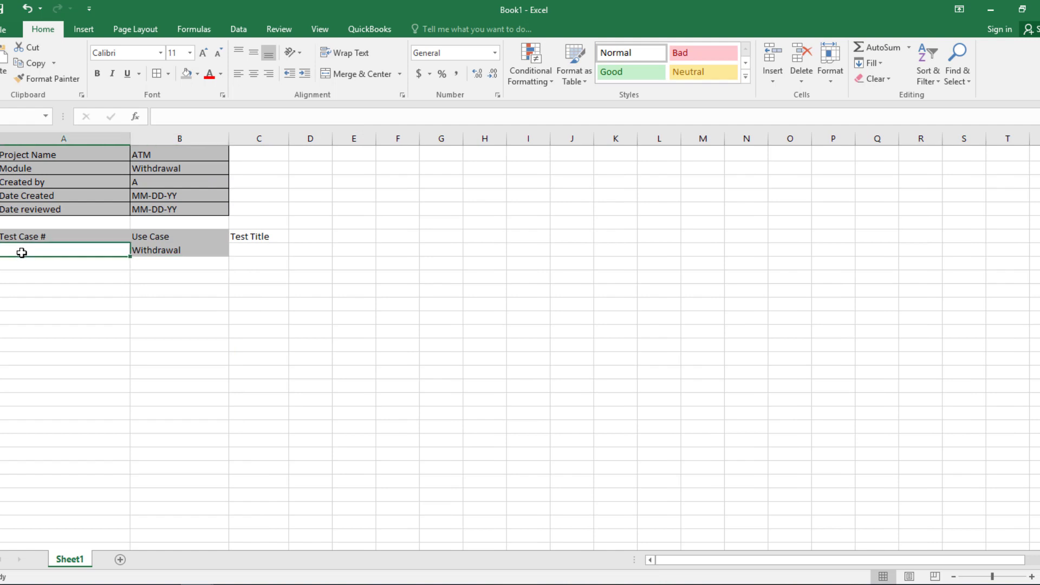
pyautogui.doubleClick(22, 252)
pyautogui.write('TC')
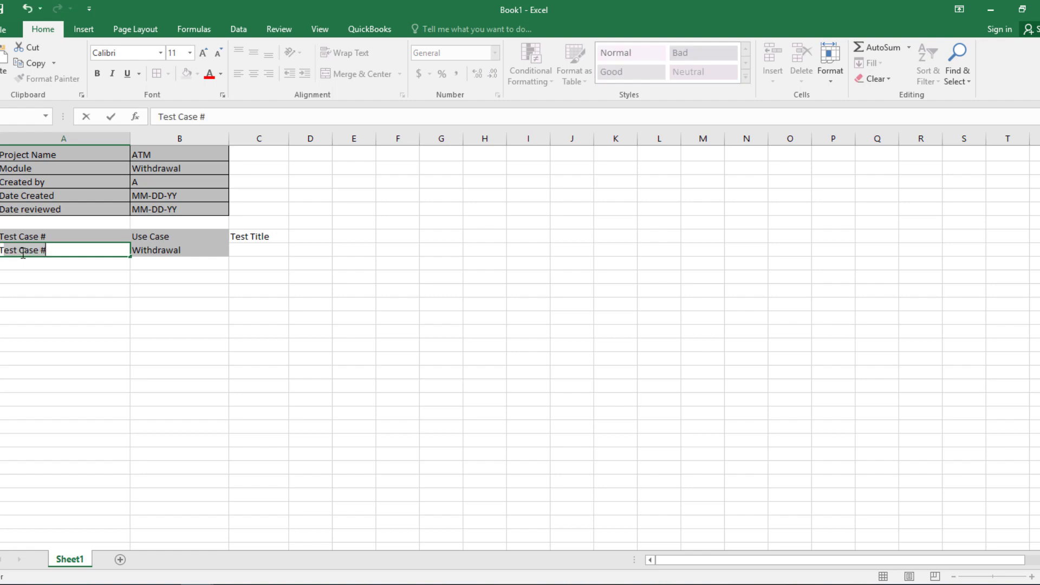
pyautogui.write('1')
pyautogui.click(21, 264)
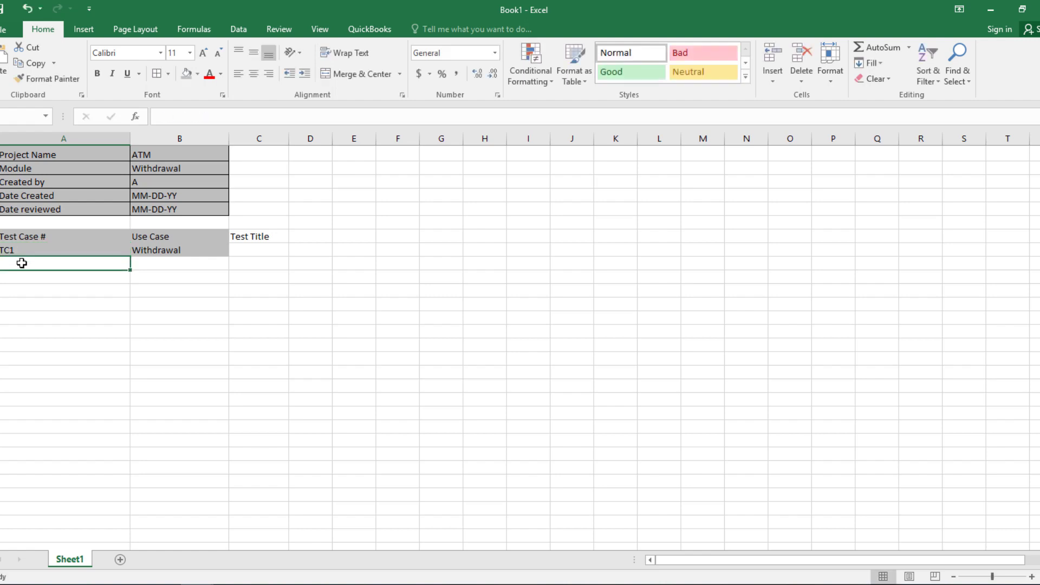
pyautogui.write('TC2')
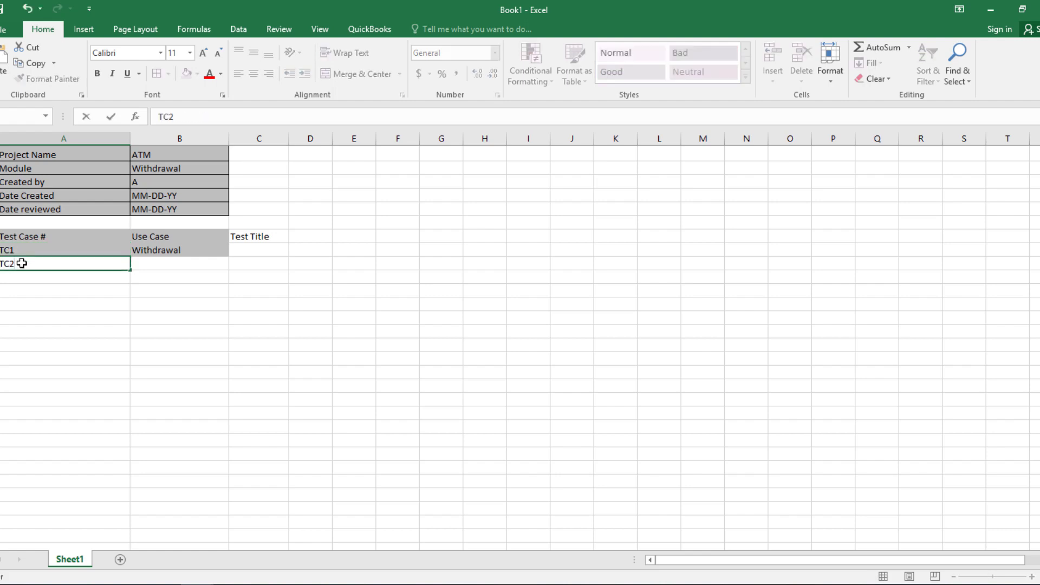
# - Enter TC3 and TC4 in the two rows beneath TC2, correcting any misnumbered entry
pyautogui.click(23, 276)
pyautogui.write('TC')
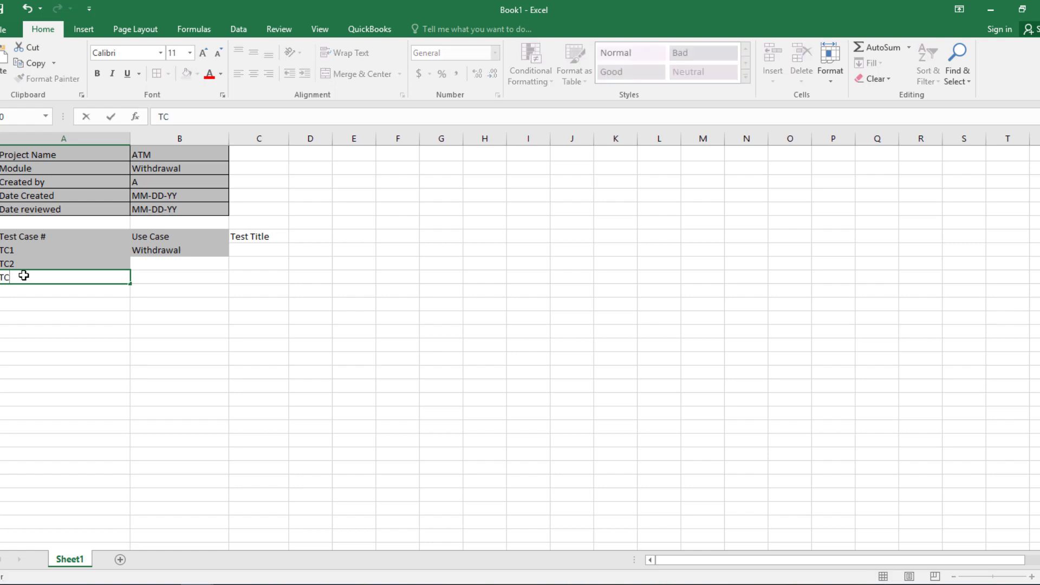
pyautogui.write('4')
pyautogui.click(33, 293)
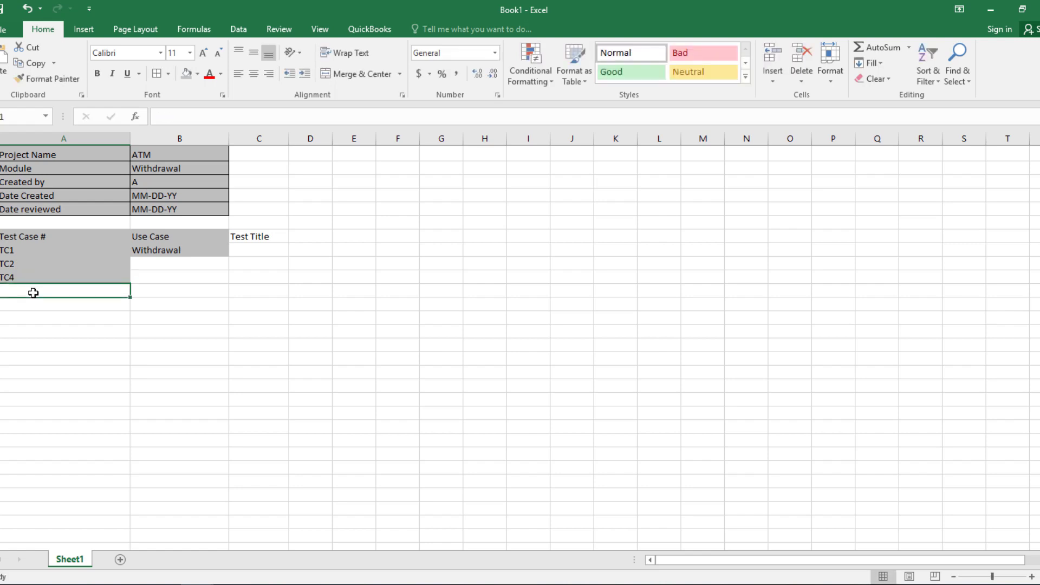
pyautogui.write('TC')
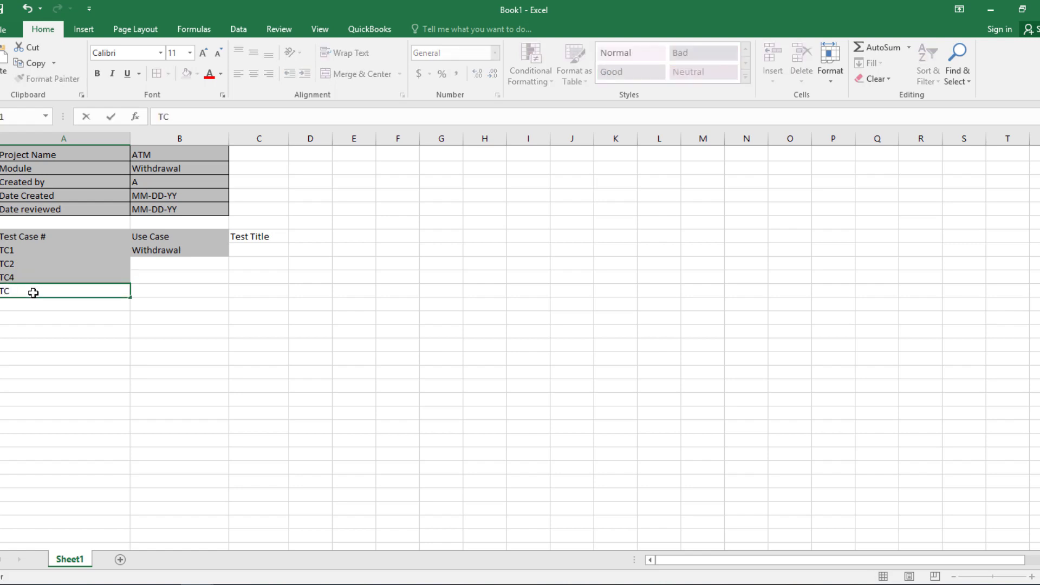
pyautogui.doubleClick(46, 275)
pyautogui.press('BackSpace')
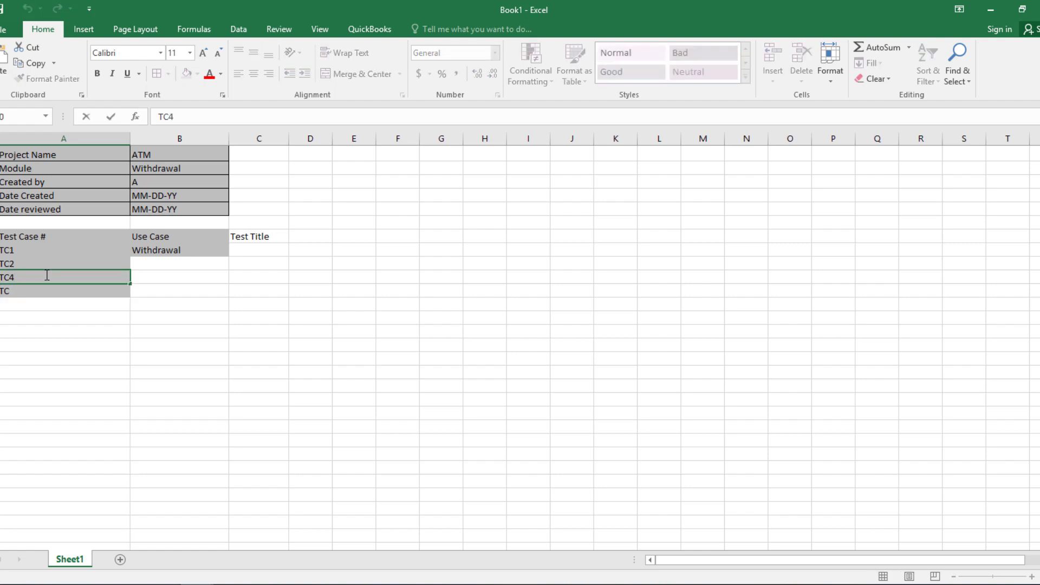
pyautogui.write('3')
pyautogui.click(27, 293)
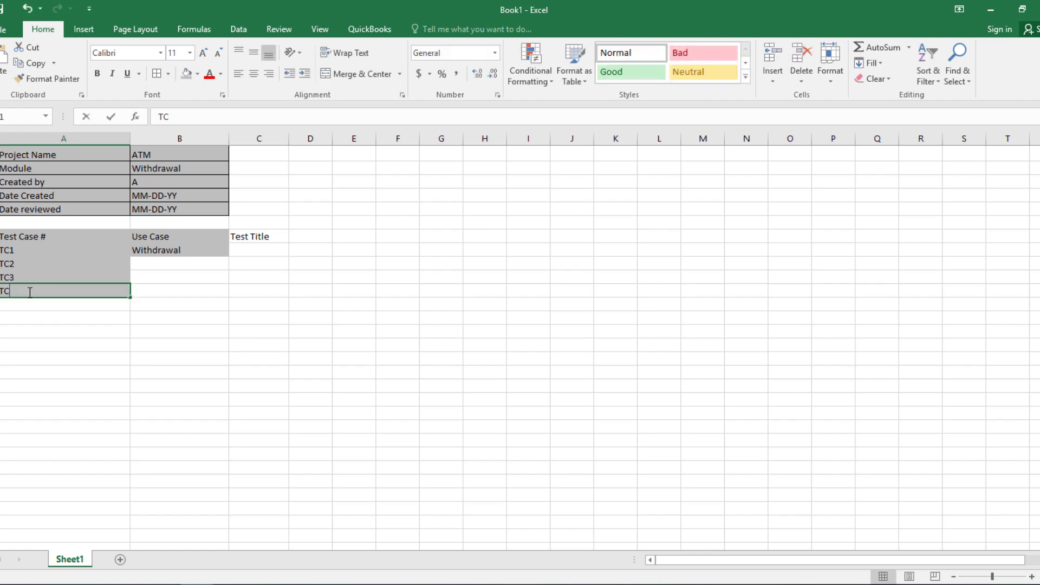
pyautogui.doubleClick(30, 292)
pyautogui.write('4')
pyautogui.press('Return')
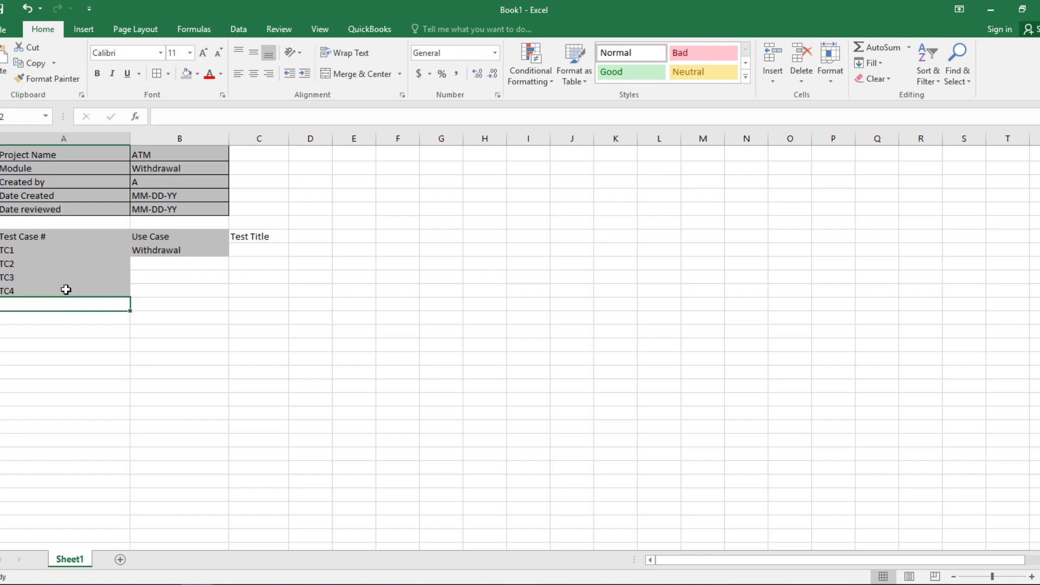
# - Change the fill of the Test Case # and Use Case columns to white, from the headers through the TC4 row
pyautogui.moveTo(55, 236); pyautogui.dragTo(189, 287)
pyautogui.click(199, 74)
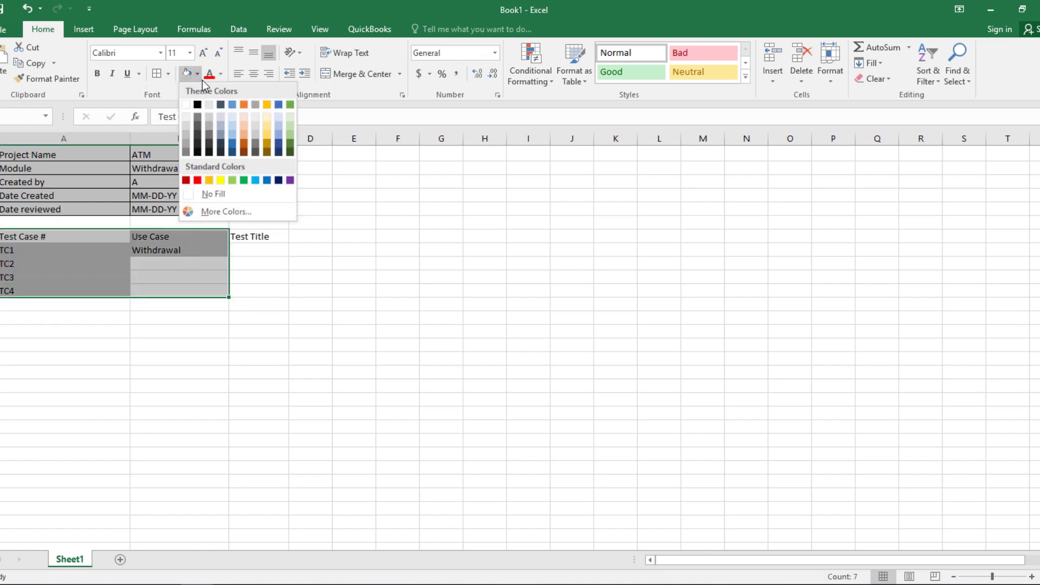
pyautogui.click(195, 104)
pyautogui.click(227, 303)
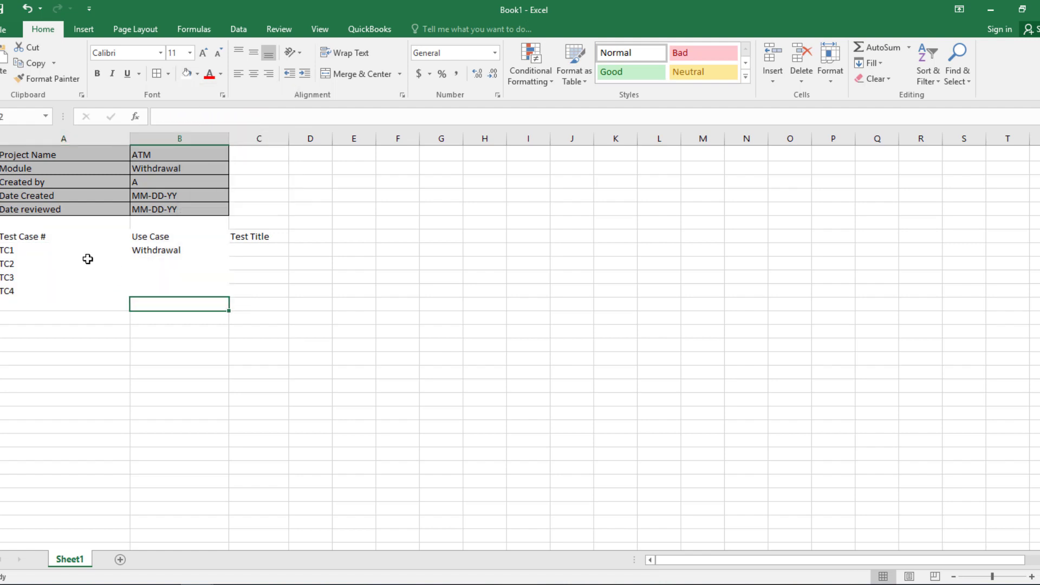
# - Fill the test case header row with light gray from column A through column M
pyautogui.moveTo(34, 236); pyautogui.dragTo(719, 235)
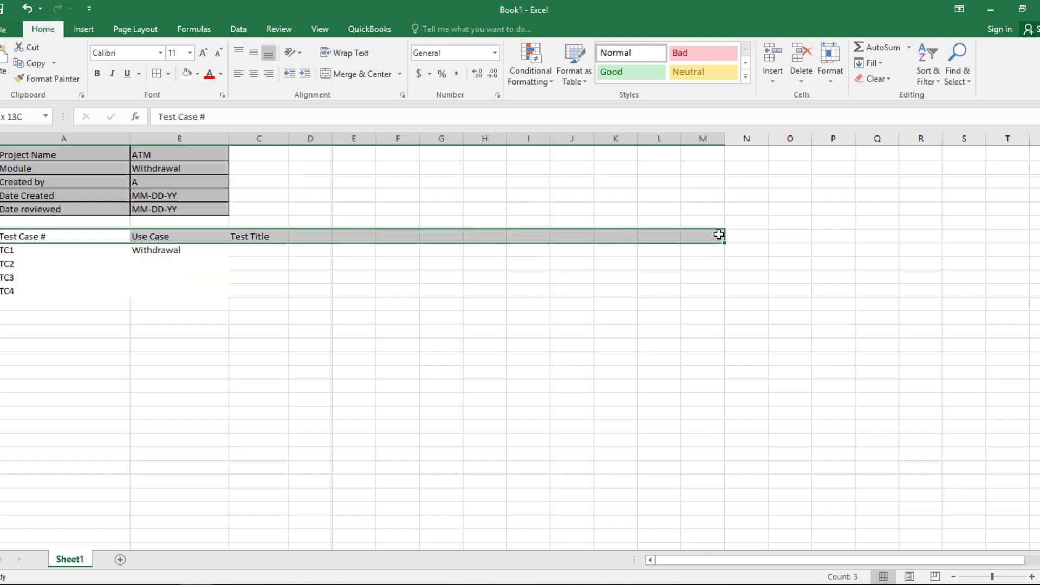
pyautogui.click(198, 76)
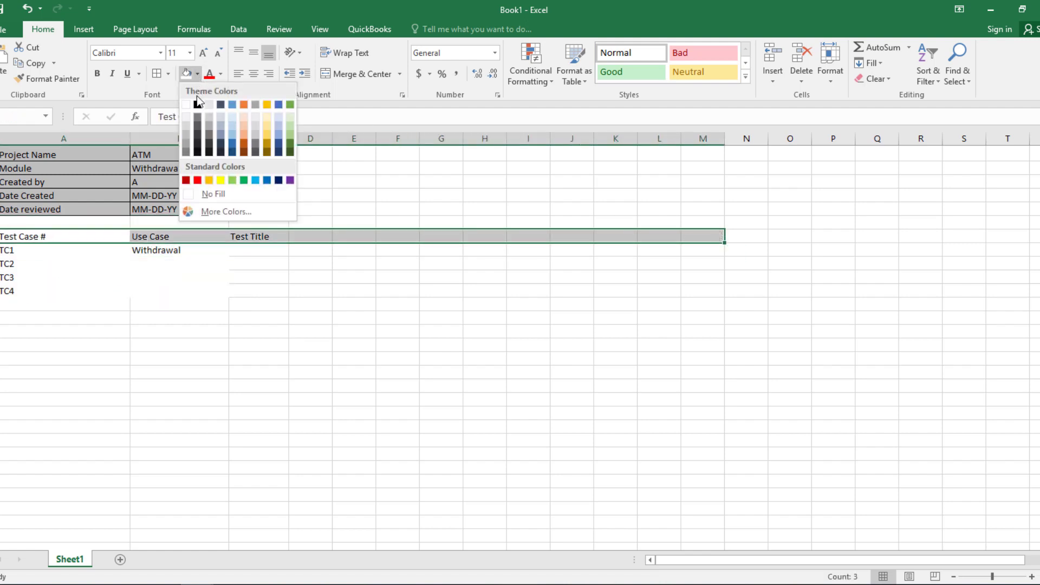
pyautogui.click(188, 128)
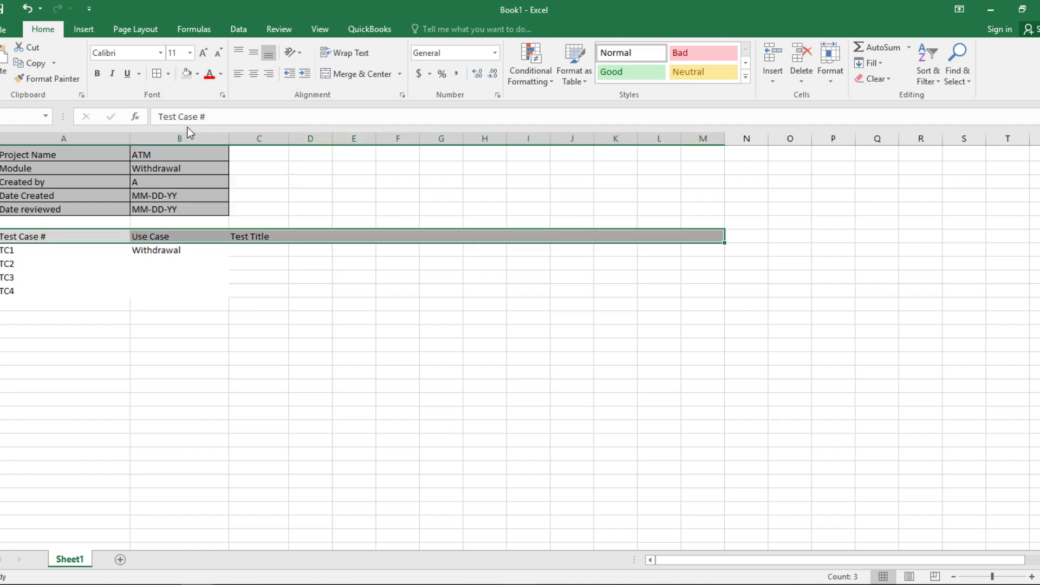
pyautogui.click(186, 250)
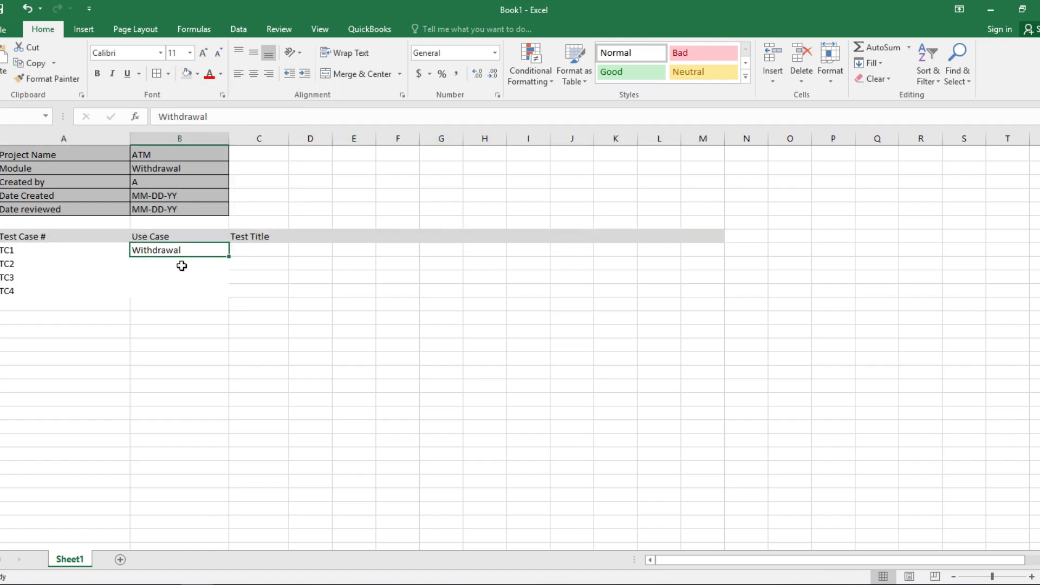
pyautogui.click(242, 251)
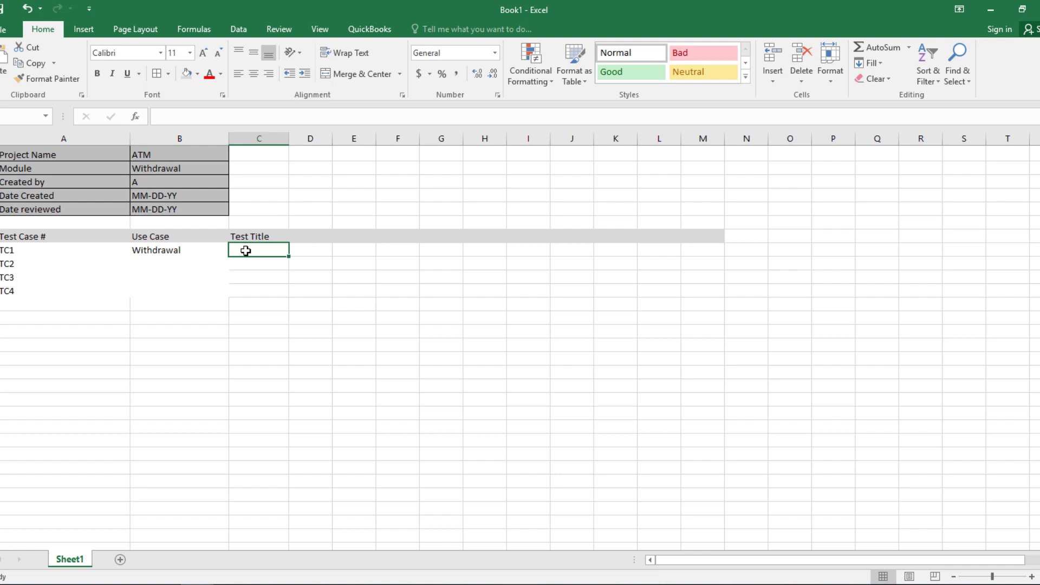
# - Widen column D and add the header Test Steps beside Test Title
pyautogui.click(308, 237)
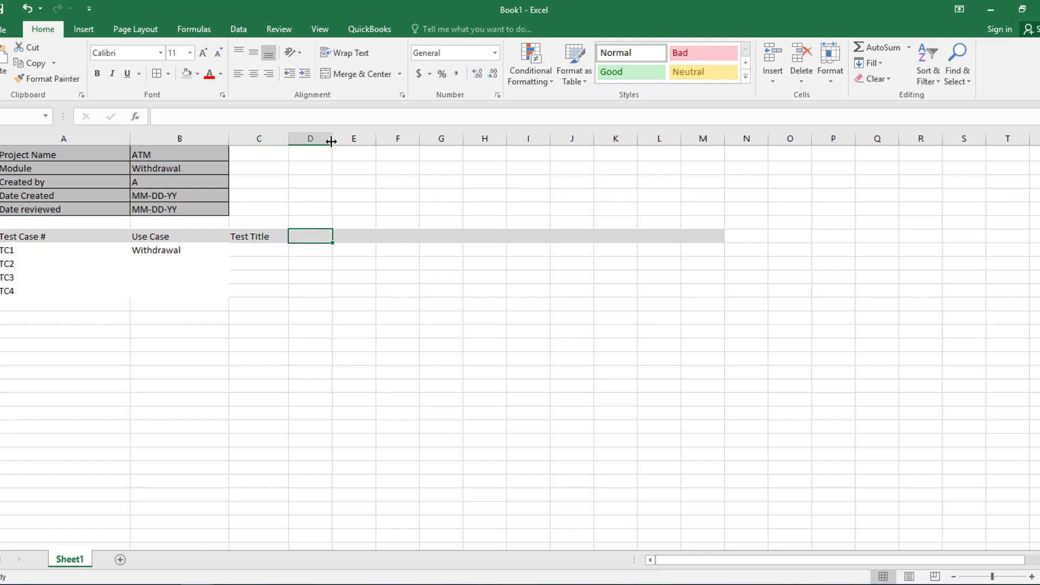
pyautogui.moveTo(331, 142); pyautogui.dragTo(378, 141)
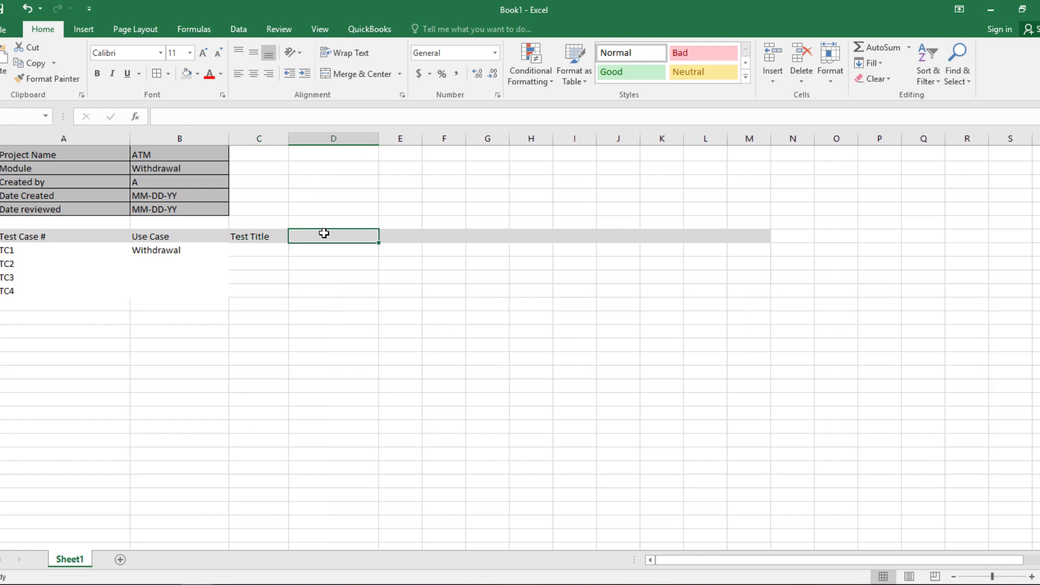
pyautogui.doubleClick(324, 233)
pyautogui.write('Te')
pyautogui.press('BackSpace')
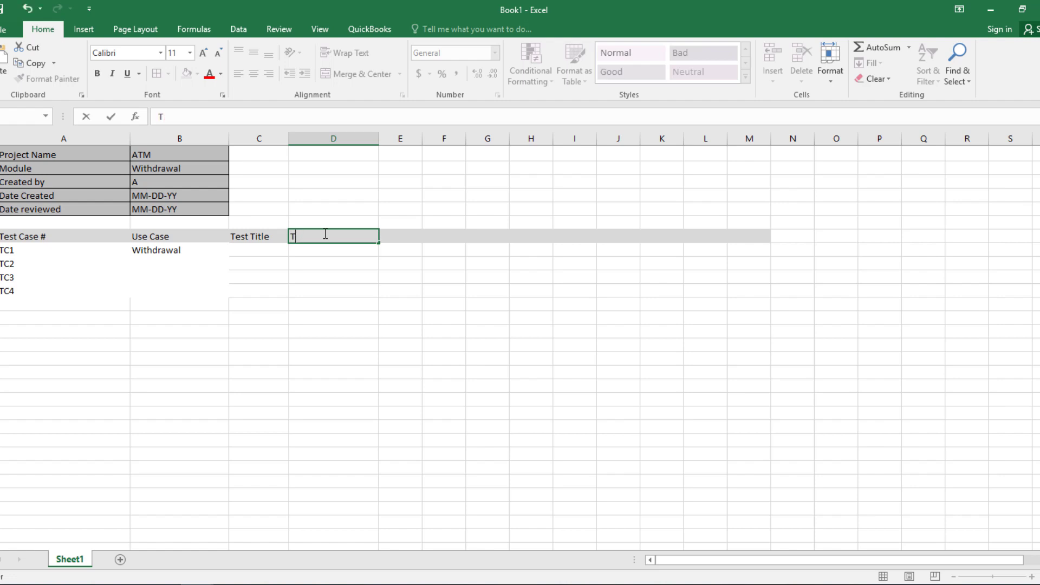
pyautogui.write('est Steps')
pyautogui.click(325, 252)
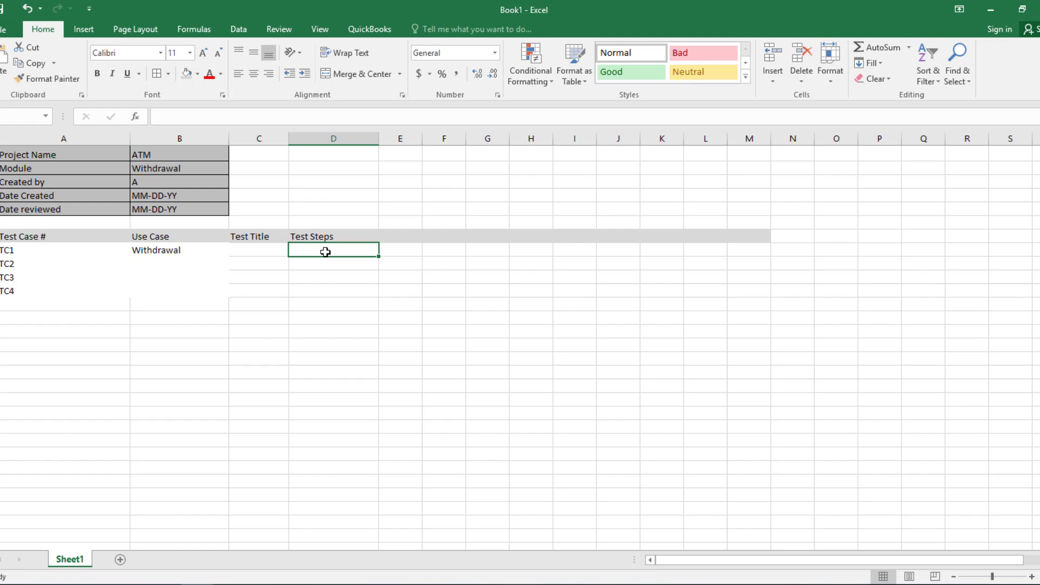
# - Add the header Test Input in column E and widen that column to fit it
pyautogui.doubleClick(399, 237)
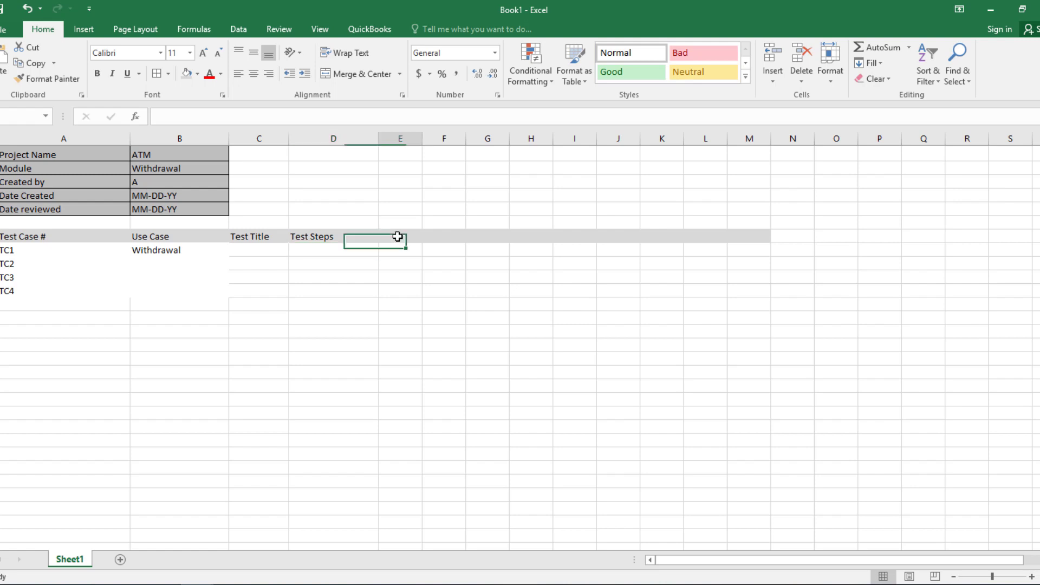
pyautogui.write('Tes')
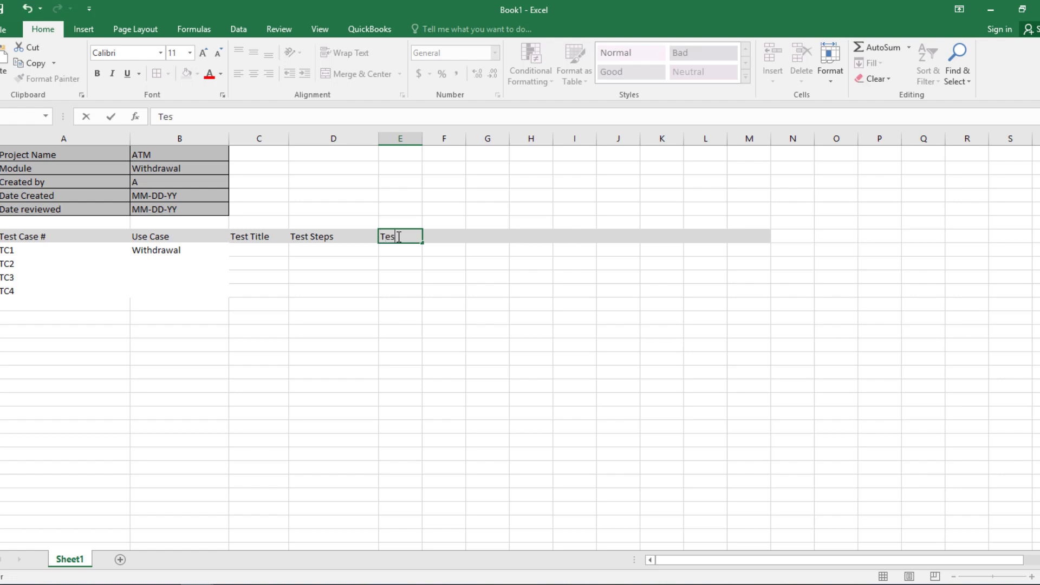
pyautogui.write('t Input')
pyautogui.click(406, 249)
pyautogui.moveTo(426, 141); pyautogui.dragTo(438, 141)
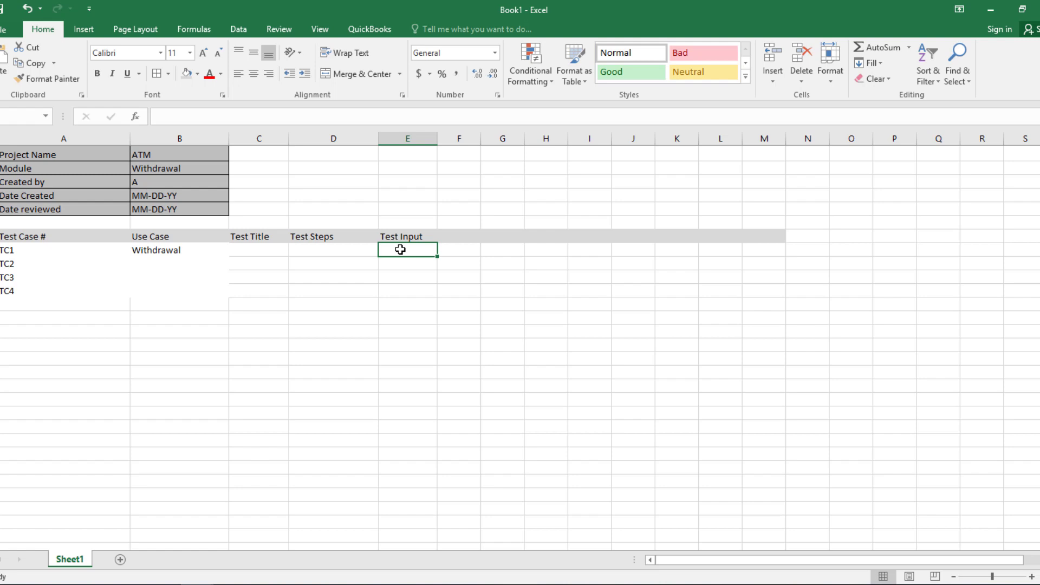
# - Widen column F and add the header Expected Result beside Test Input
pyautogui.doubleClick(461, 236)
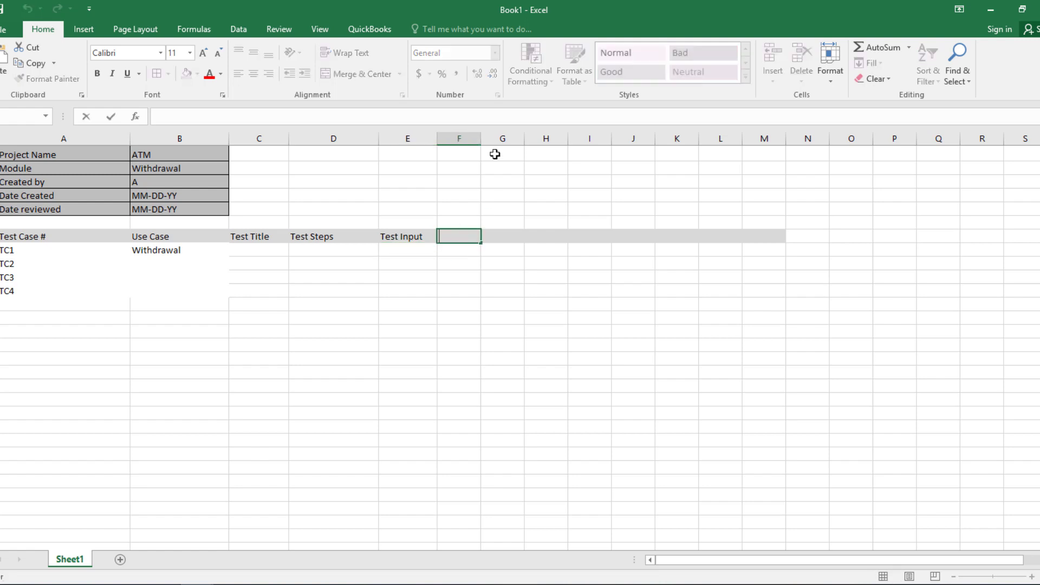
pyautogui.click(479, 139)
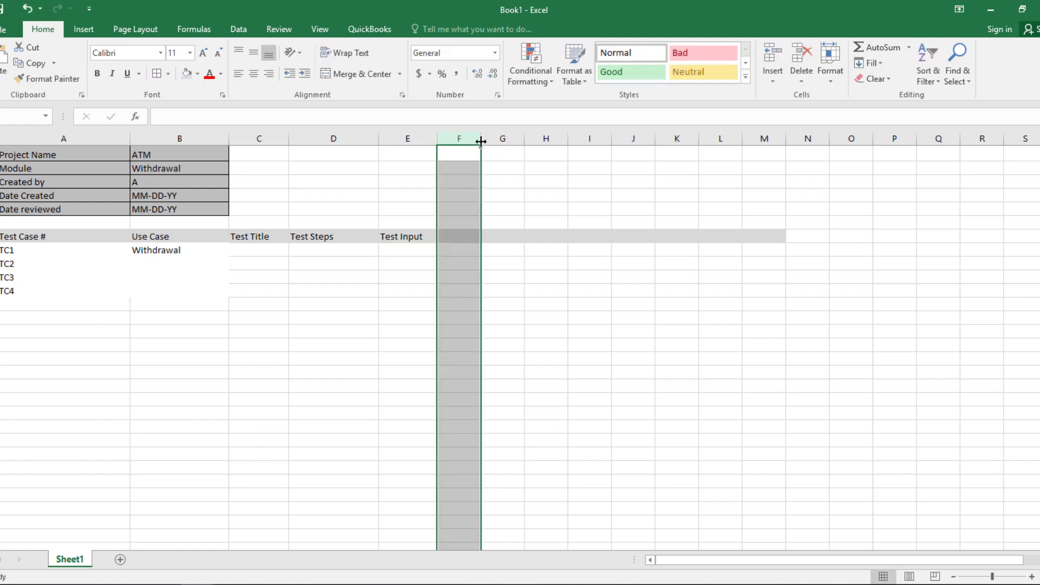
pyautogui.moveTo(480, 139); pyautogui.dragTo(506, 140)
pyautogui.click(452, 233)
pyautogui.write('Ex')
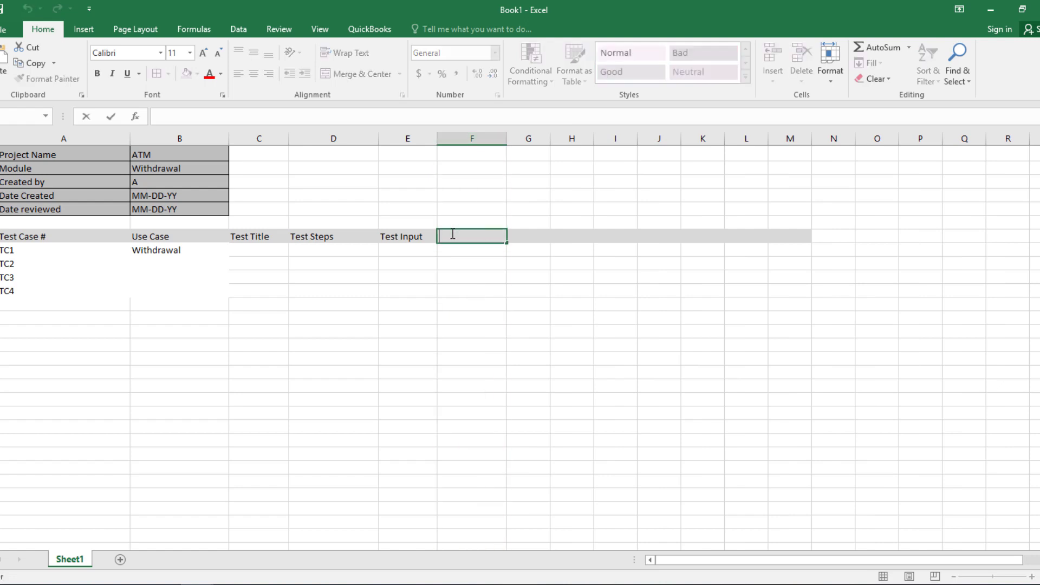
pyautogui.write('pected Result')
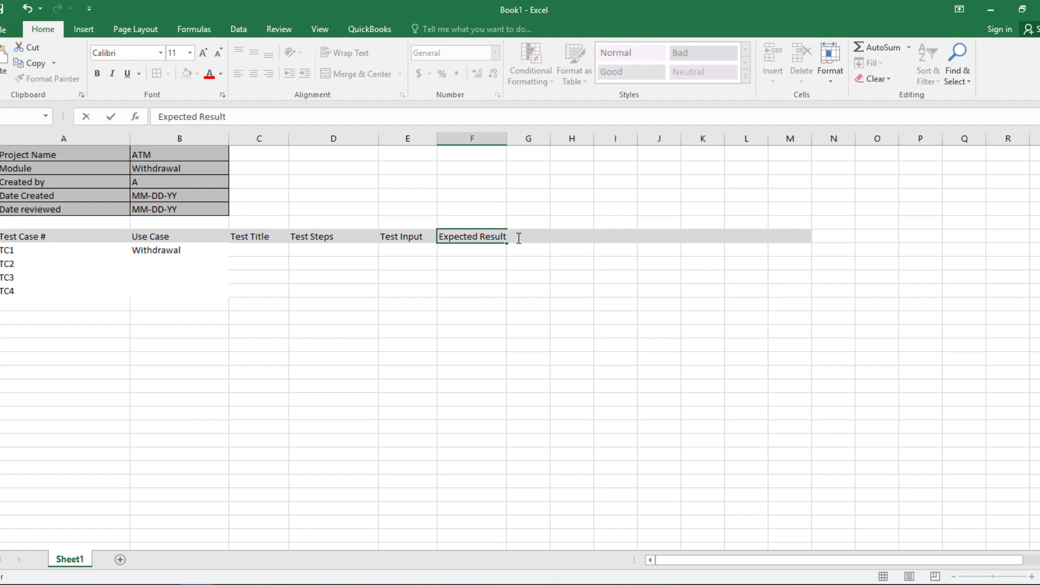
pyautogui.click(534, 260)
# - Add the header Post-Condition in column G, widening both that column and the Expected Result column
pyautogui.click(541, 234)
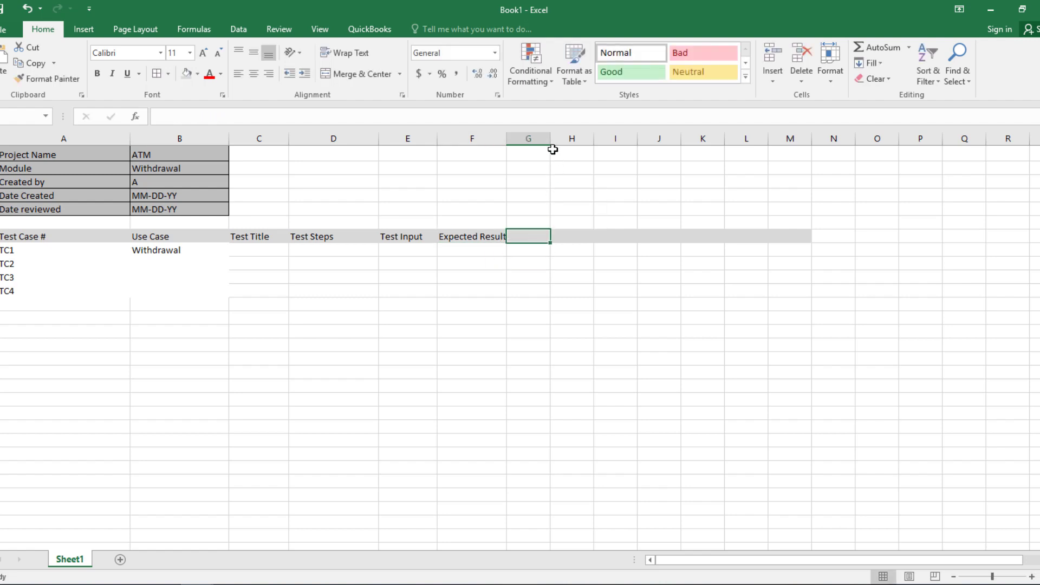
pyautogui.moveTo(550, 138); pyautogui.dragTo(586, 138)
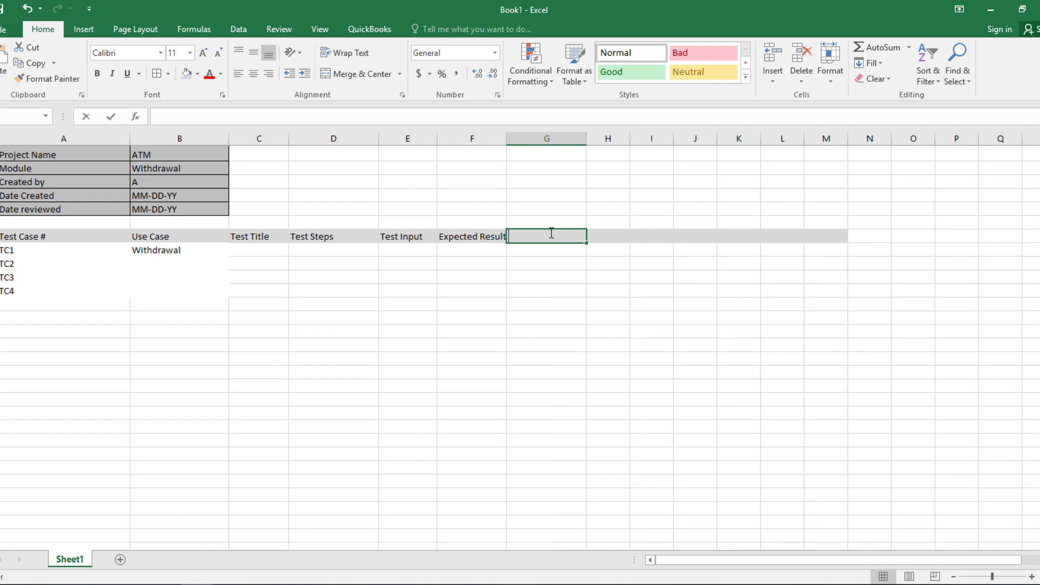
pyautogui.write('Post')
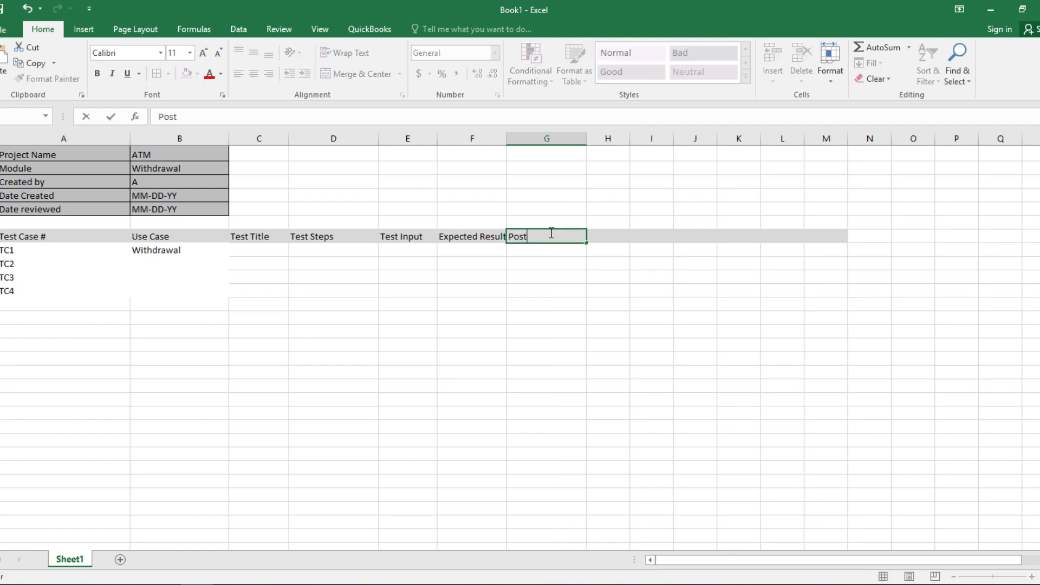
pyautogui.write('-Condition')
pyautogui.click(499, 262)
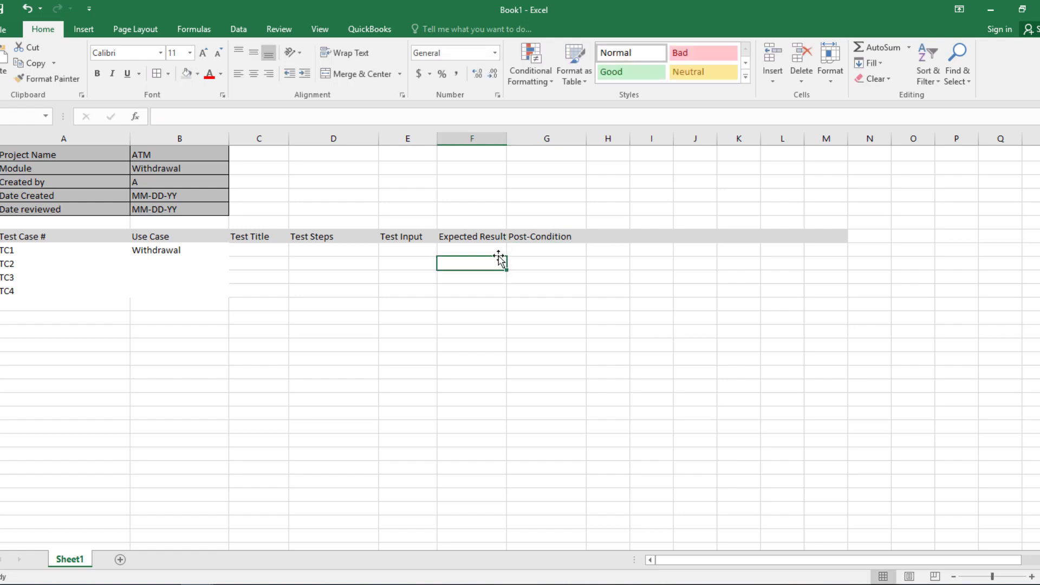
pyautogui.moveTo(519, 141); pyautogui.dragTo(519, 142)
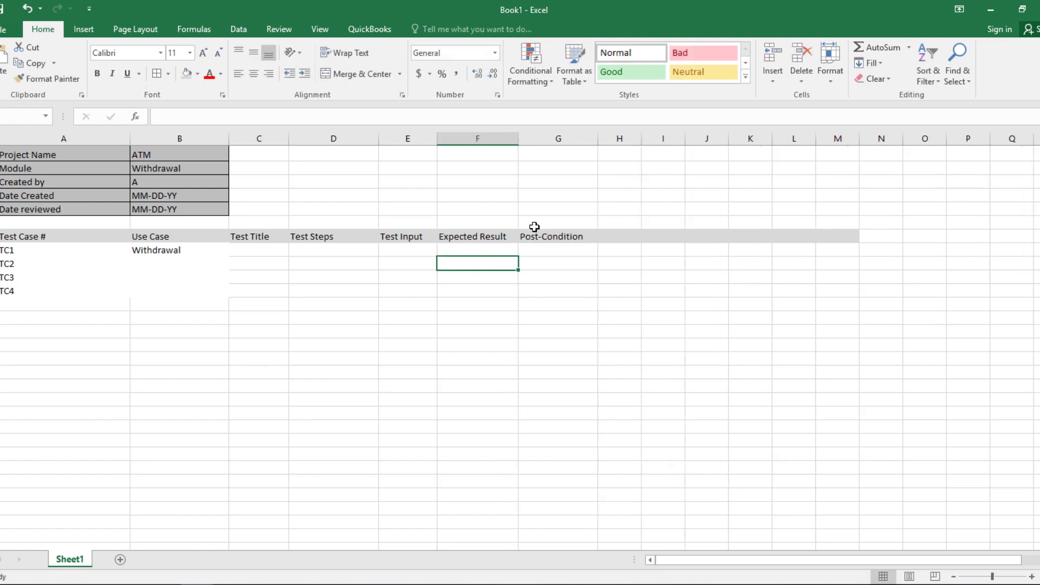
pyautogui.click(539, 248)
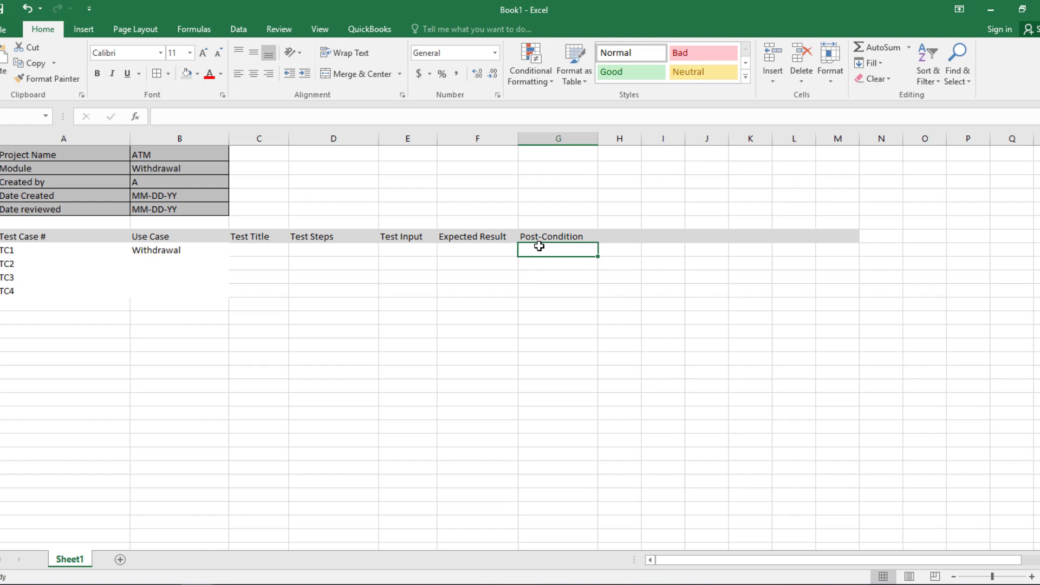
# - Add the header Actual Result in column H beside Post-Condition and widen that column to fit it
pyautogui.click(610, 236)
pyautogui.write('A')
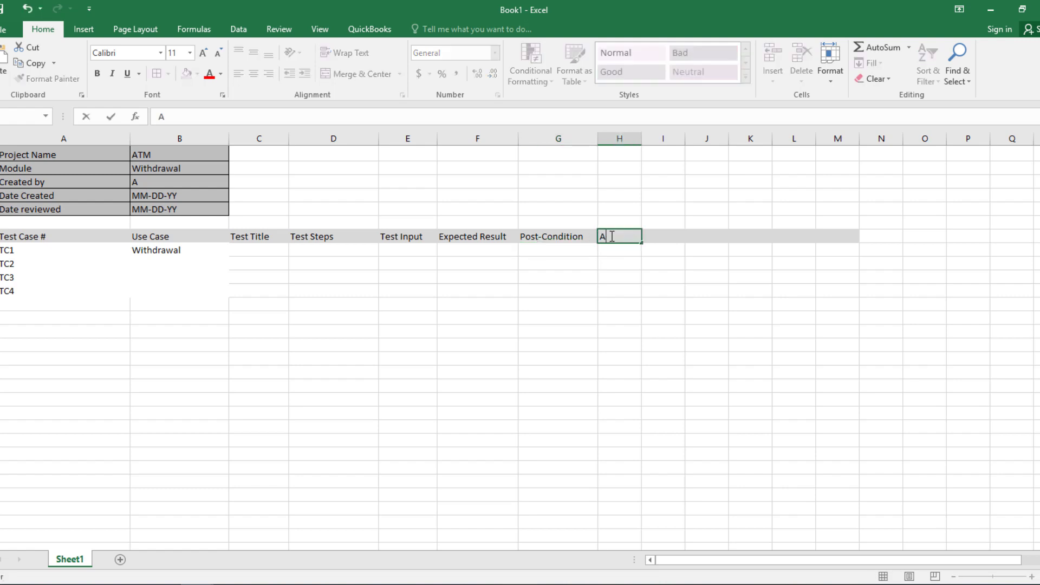
pyautogui.write('ctual Result')
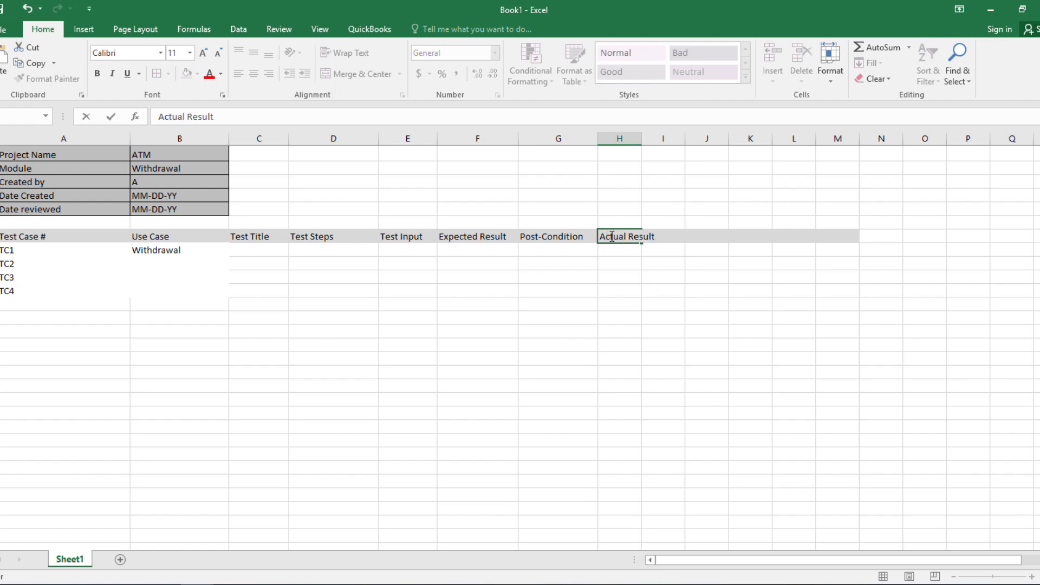
pyautogui.press('Return')
pyautogui.moveTo(641, 139); pyautogui.dragTo(667, 139)
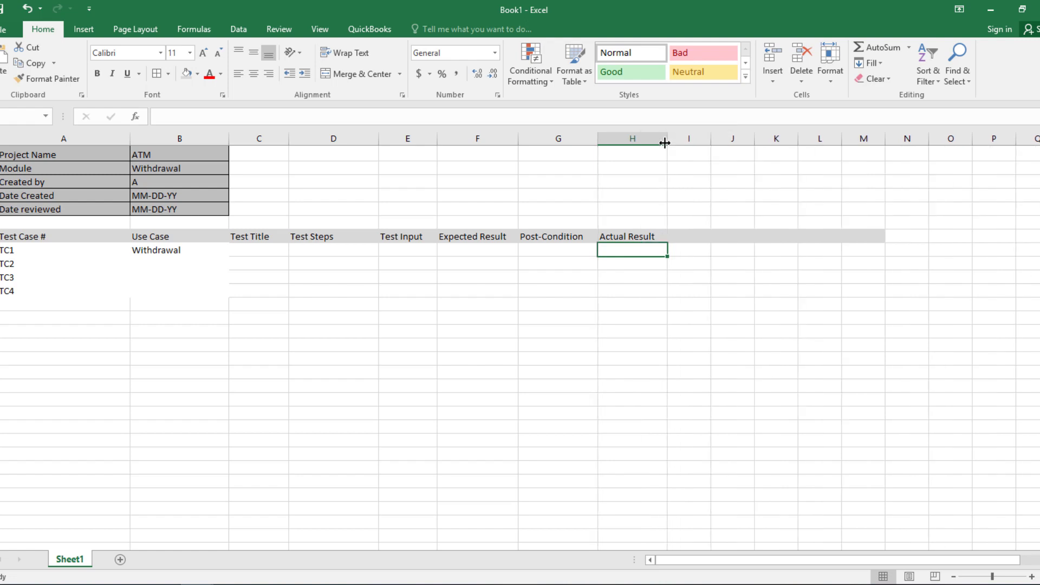
pyautogui.click(479, 249)
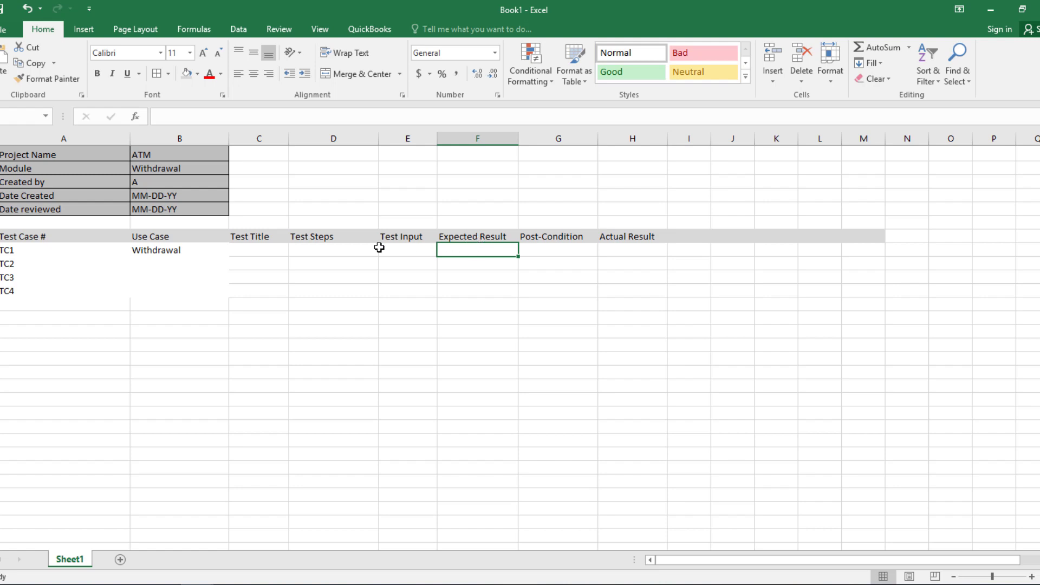
pyautogui.click(335, 253)
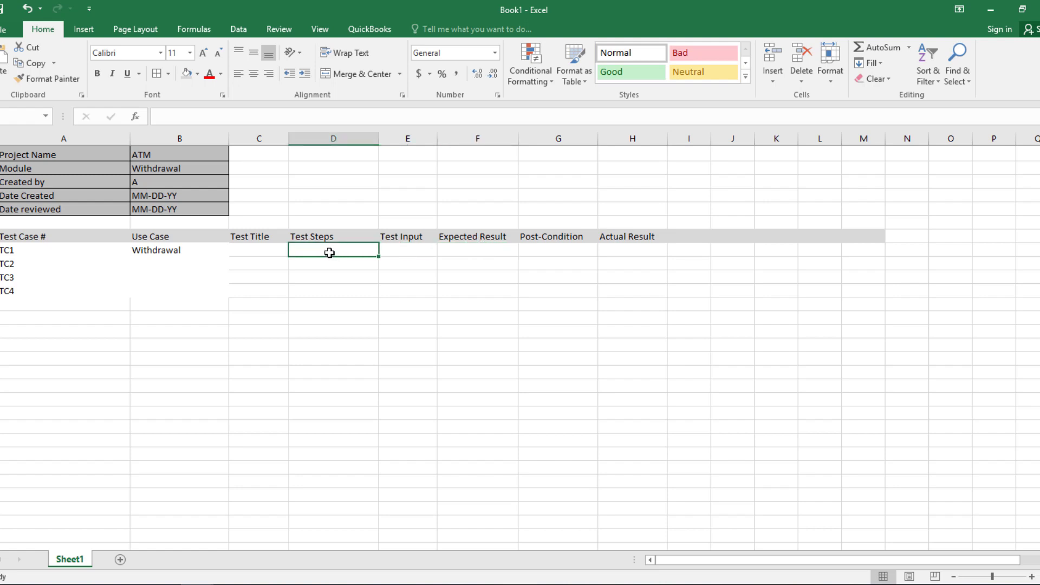
pyautogui.click(389, 251)
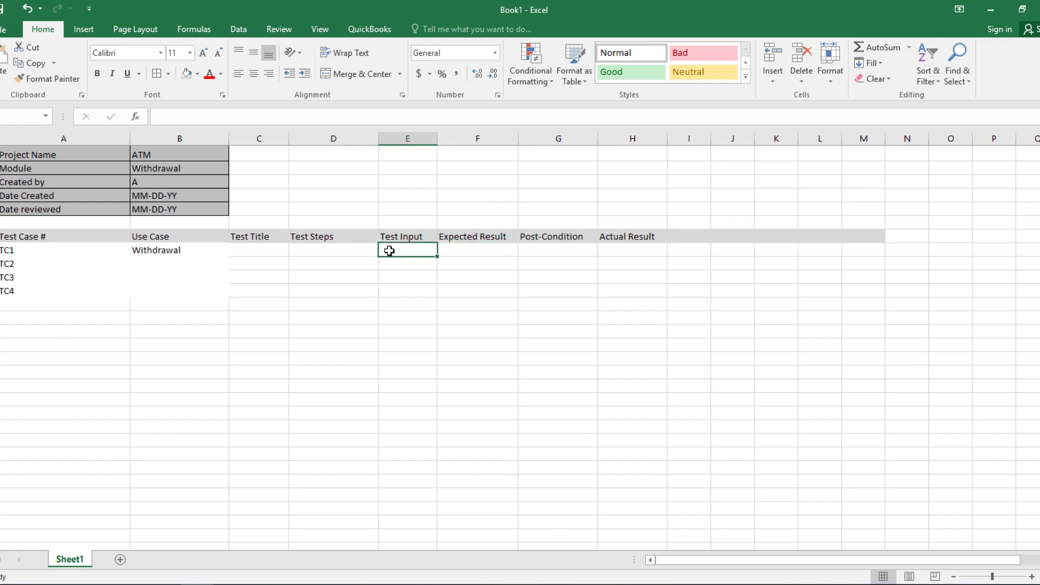
pyautogui.click(466, 246)
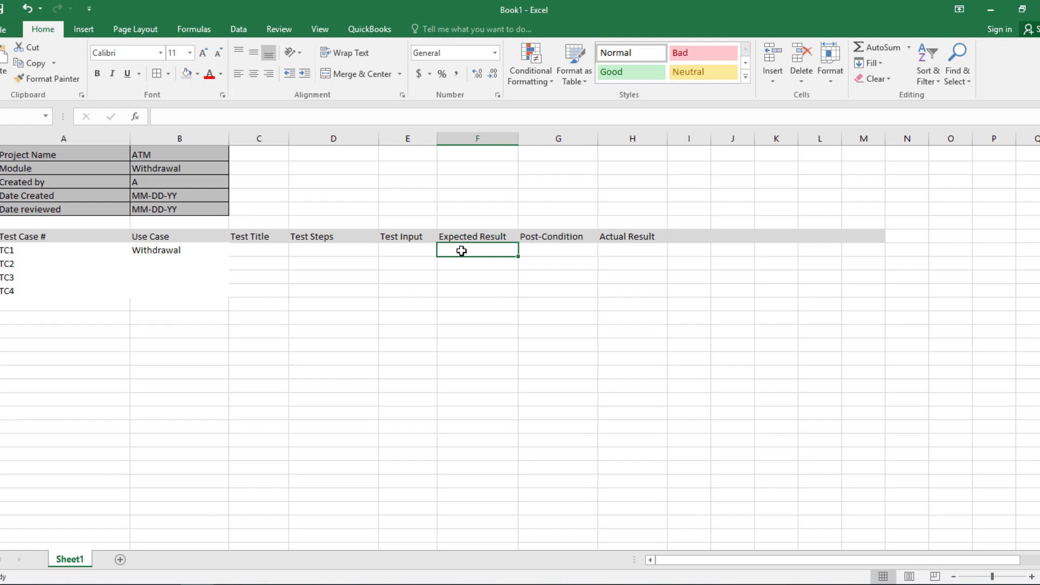
pyautogui.click(614, 247)
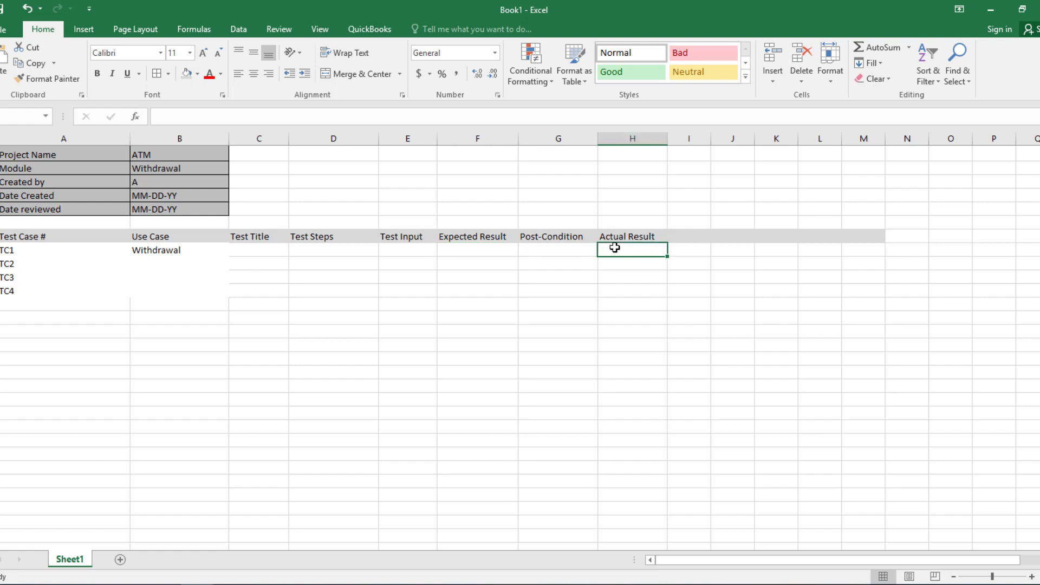
pyautogui.click(494, 258)
pyautogui.click(616, 250)
pyautogui.doubleClick(619, 247)
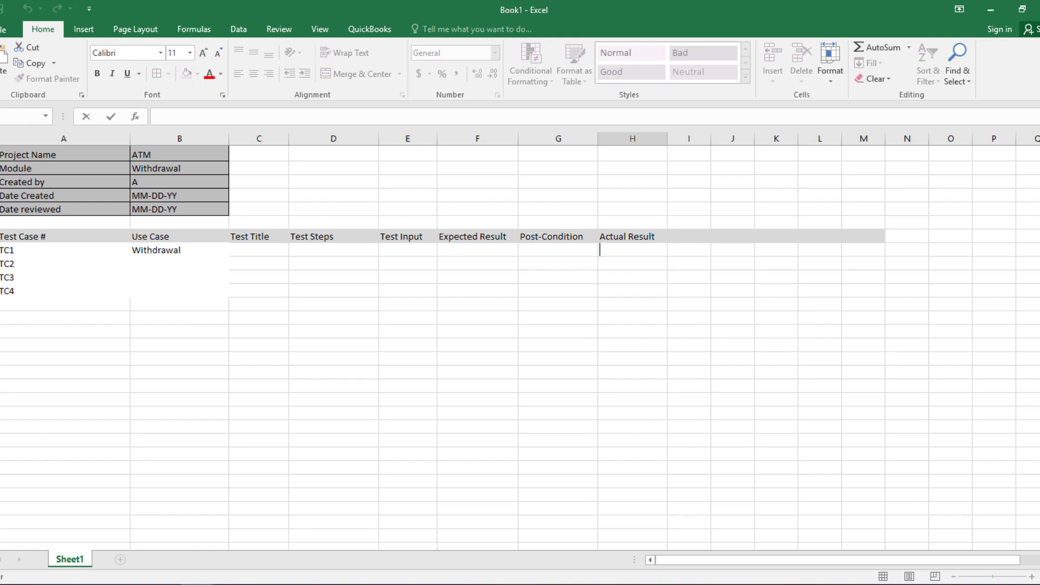
pyautogui.click(615, 304)
# - Add the header Status in column I and enter Pass/Fail beneath it in the TC1 row
pyautogui.doubleClick(691, 240)
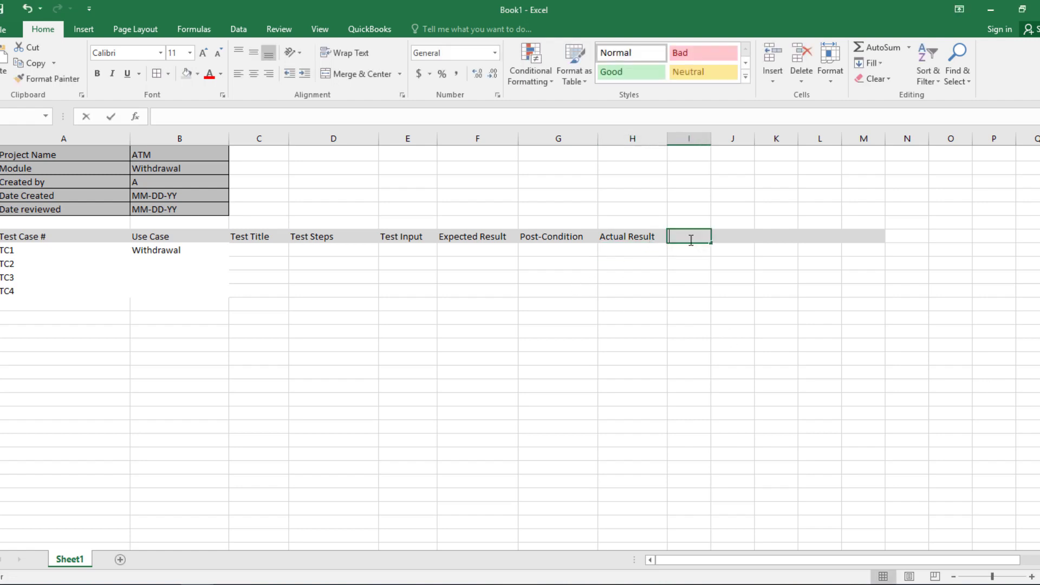
pyautogui.write('S')
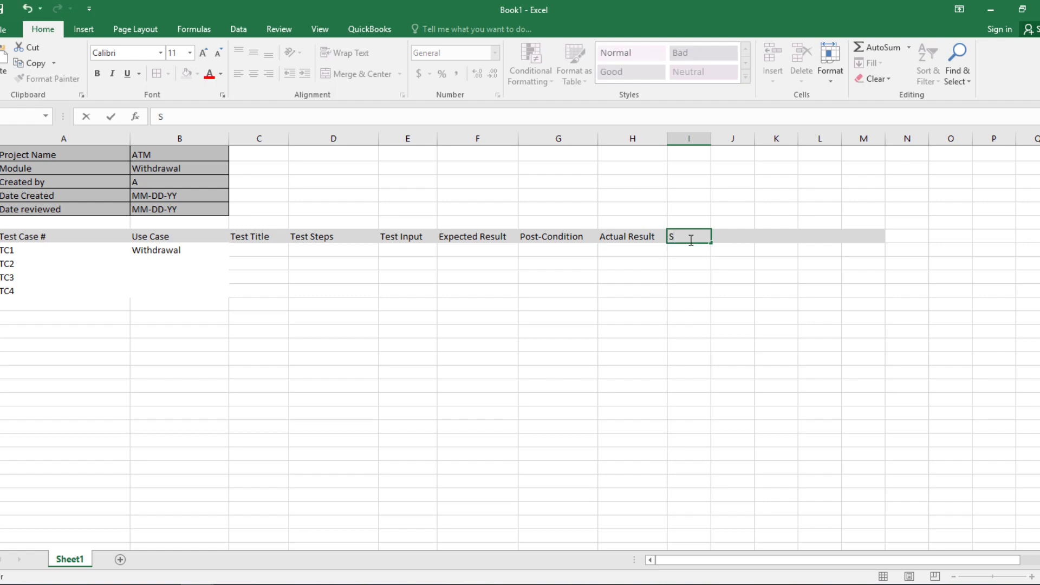
pyautogui.write('tatus')
pyautogui.click(695, 252)
pyautogui.doubleClick(694, 252)
pyautogui.write('Pass/Fail')
pyautogui.press('Return')
# - Add the header Notes in column J beside Status
pyautogui.click(732, 236)
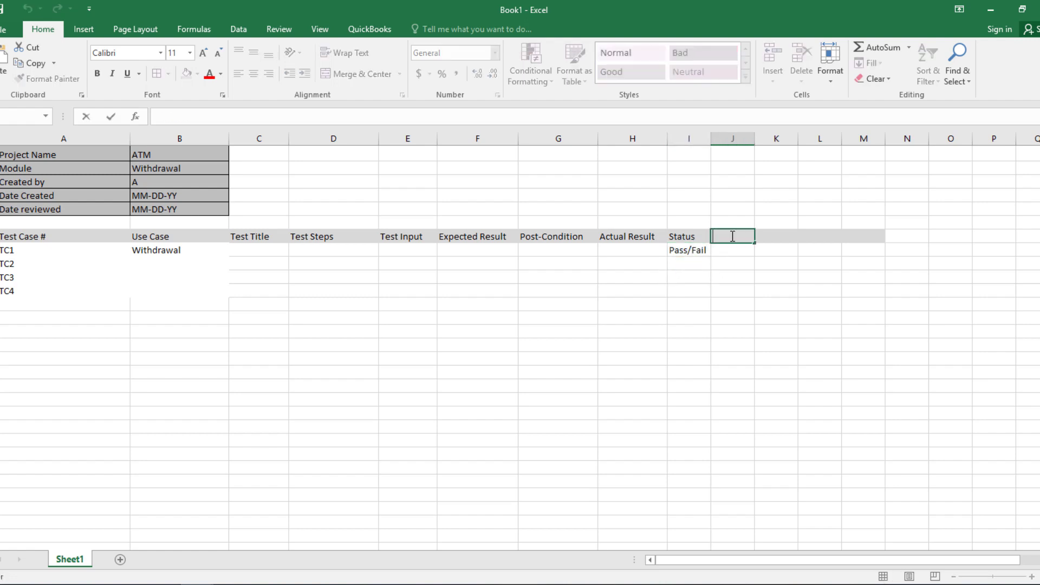
pyautogui.write('Noteg')
pyautogui.press('BackSpace')
pyautogui.press('BackSpace')
pyautogui.write('es')
pyautogui.click(701, 274)
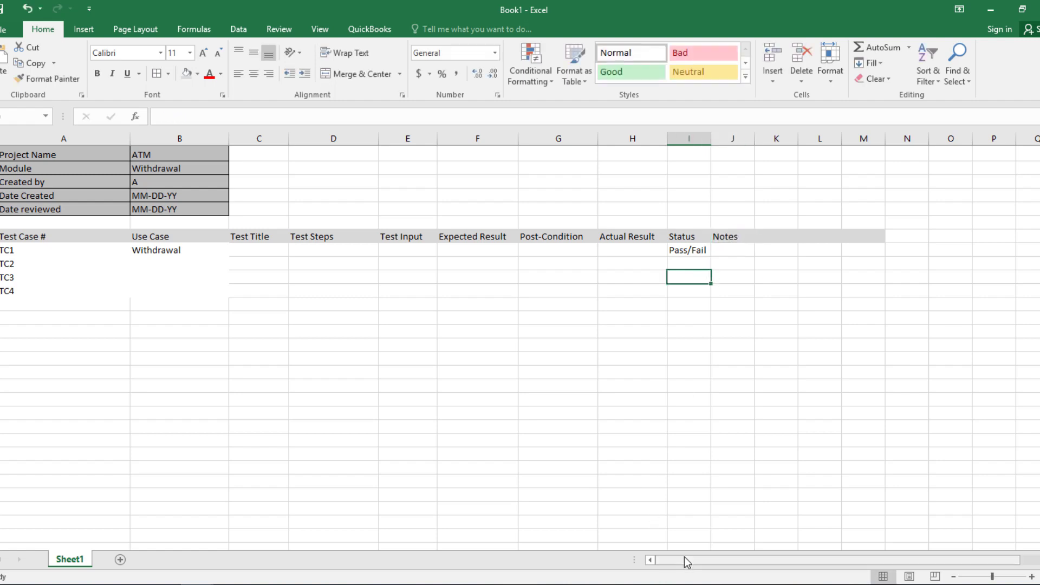
# - Apply all borders to the test case table, from the header row through the blank row below TC4, across columns A to M
pyautogui.moveTo(685, 561); pyautogui.dragTo(654, 563)
pyautogui.moveTo(41, 236); pyautogui.dragTo(863, 303)
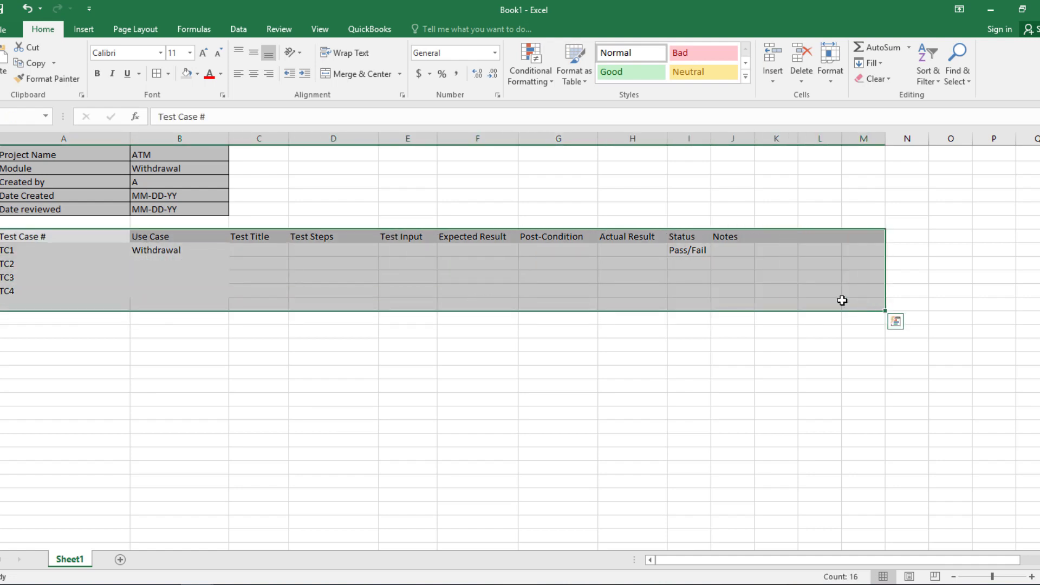
pyautogui.click(157, 73)
pyautogui.click(171, 343)
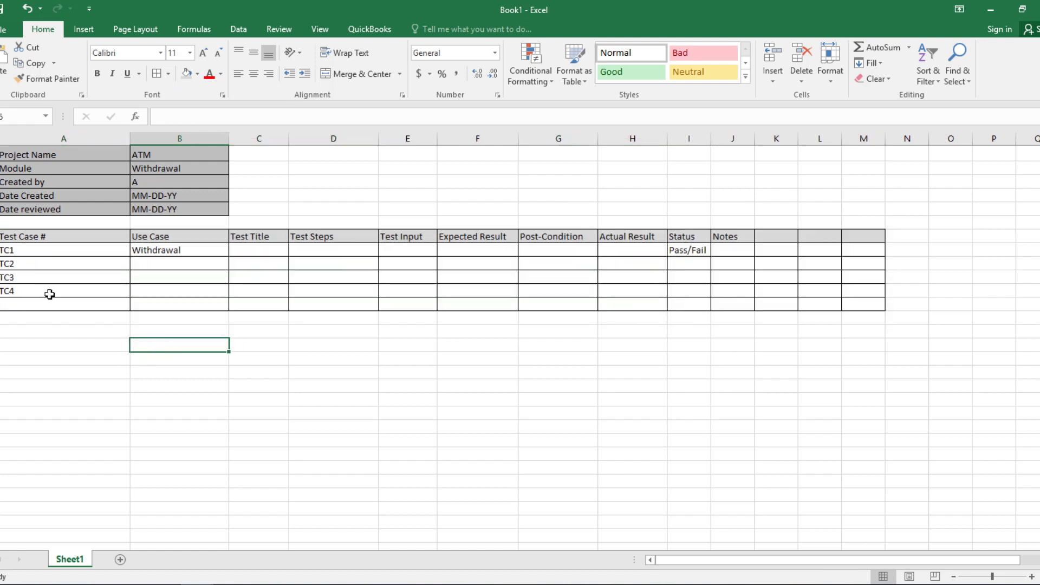
# - Increase the heights of the TC1 to TC4 rows and widen the Test Title column
pyautogui.moveTo(3, 256); pyautogui.dragTo(3, 409)
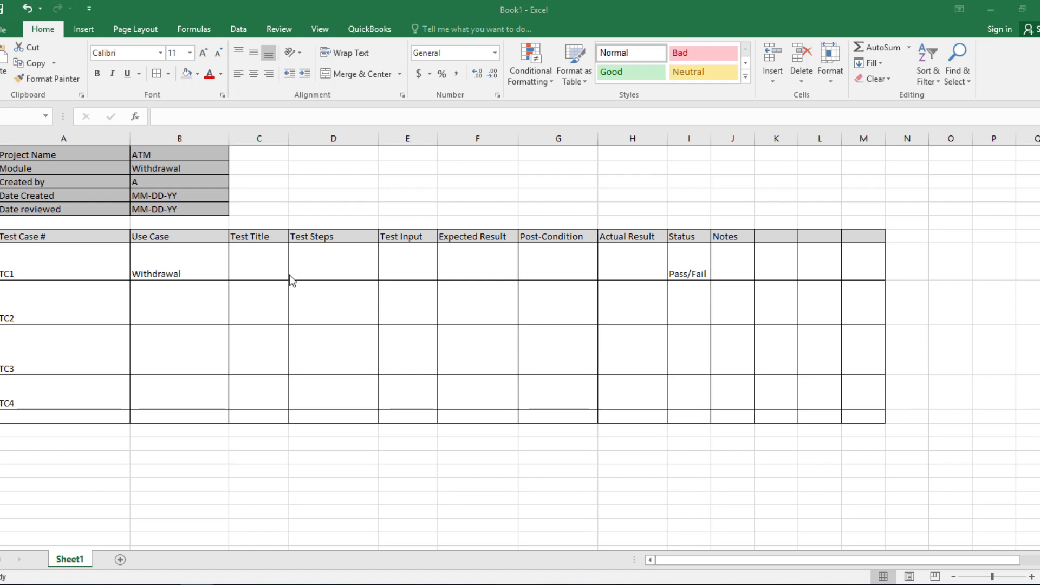
pyautogui.click(250, 259)
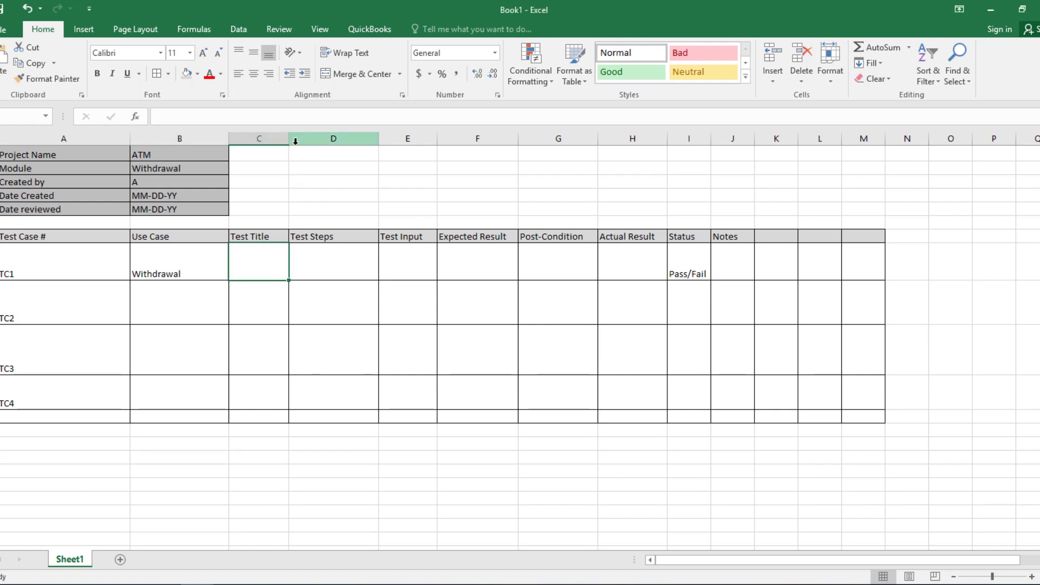
pyautogui.moveTo(290, 139); pyautogui.dragTo(369, 151)
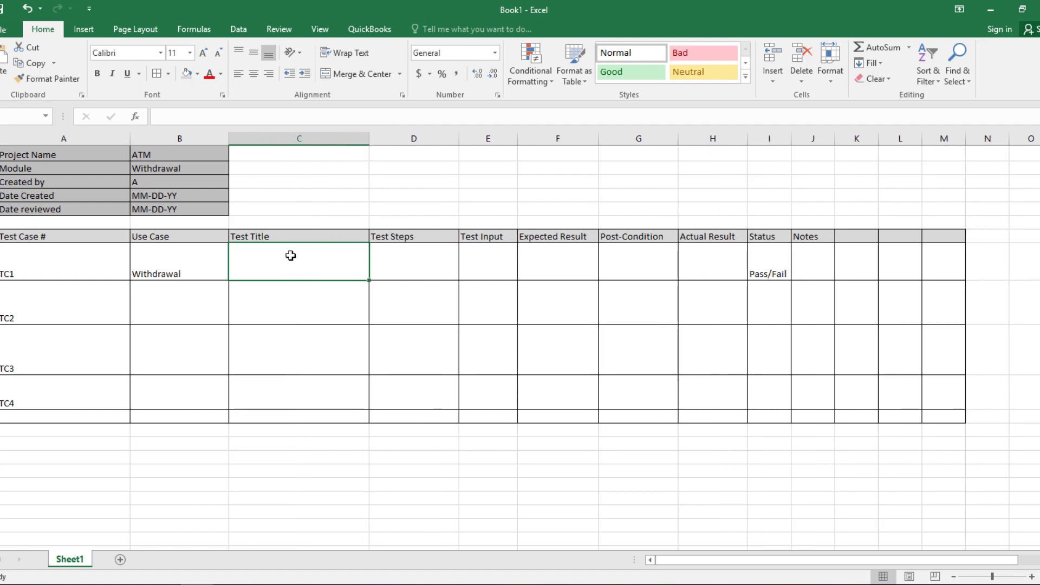
# - Enter the TC1 test title "Verify the cash withdrawal func by entering some valid amount" and widen column C very slightly
pyautogui.click(270, 261)
pyautogui.doubleClick(276, 262)
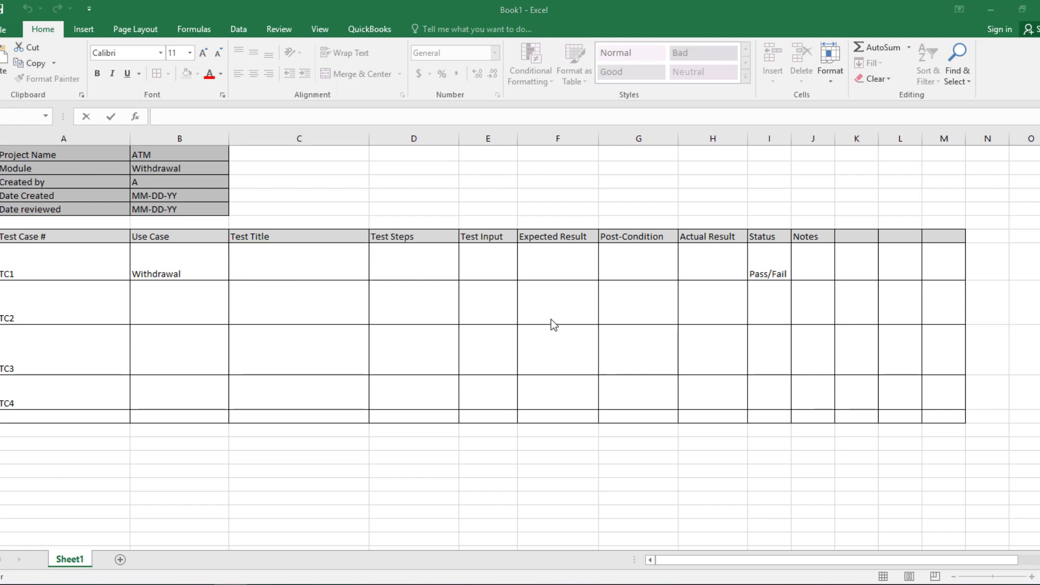
pyautogui.click(335, 259)
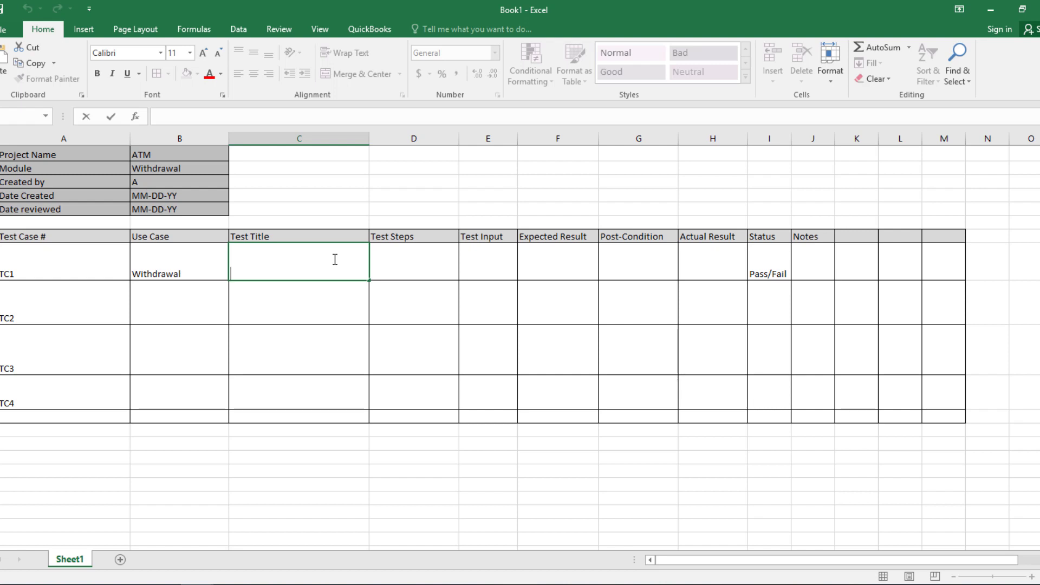
pyautogui.write('Veru')
pyautogui.press('BackSpace')
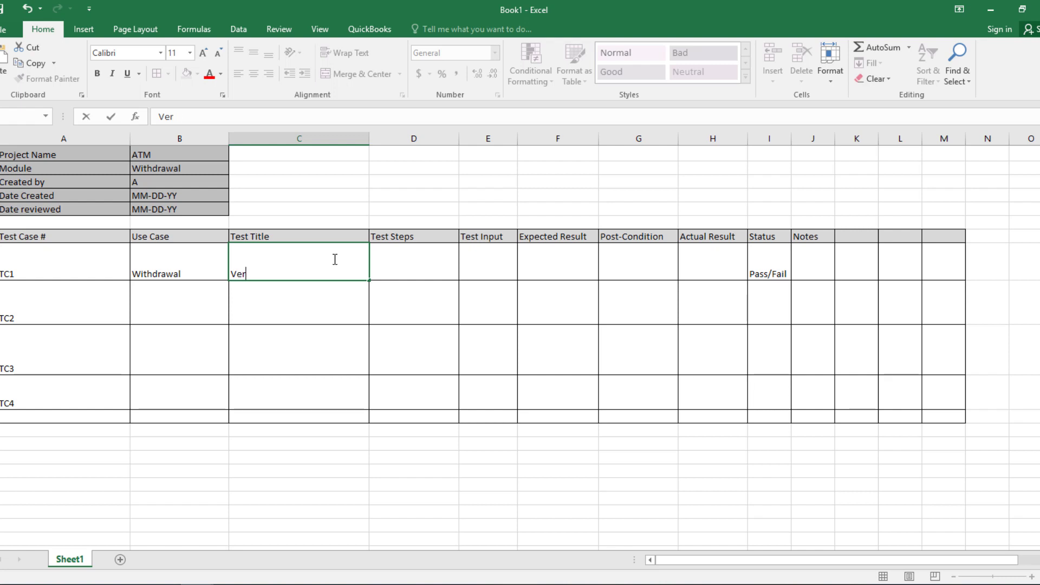
pyautogui.write('ify the cash ')
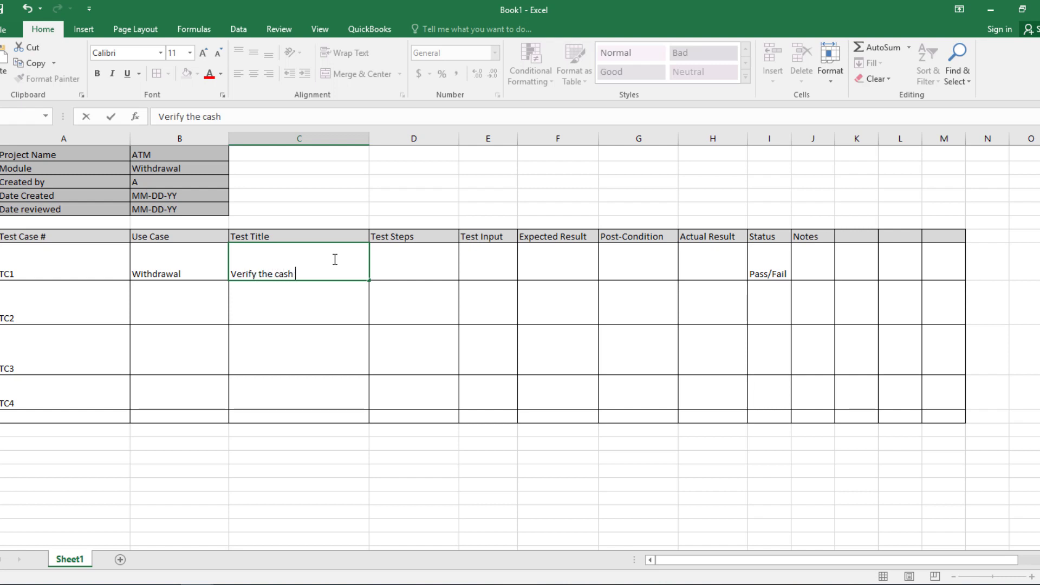
pyautogui.write('with')
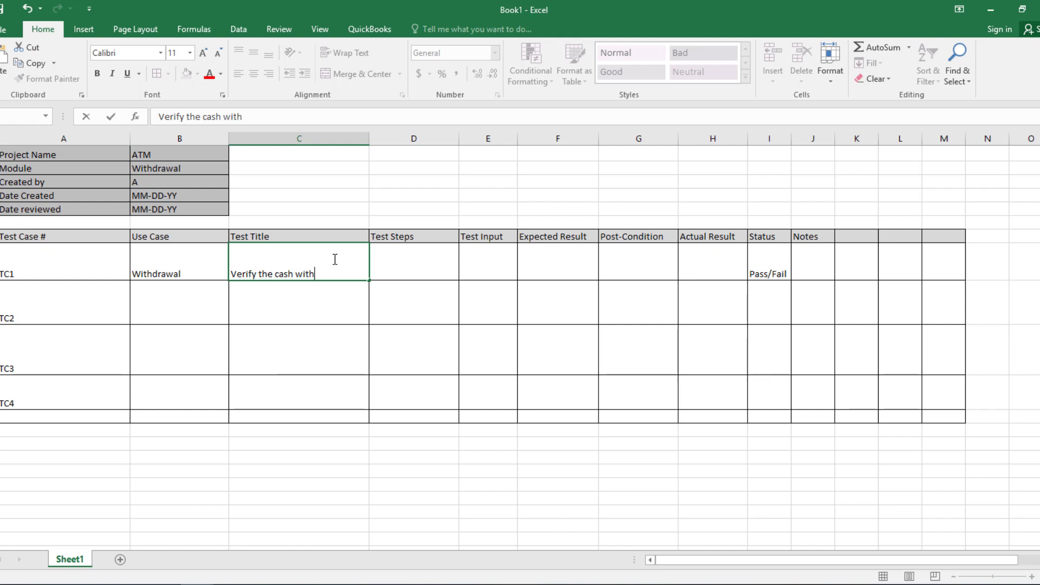
pyautogui.write('drawal func')
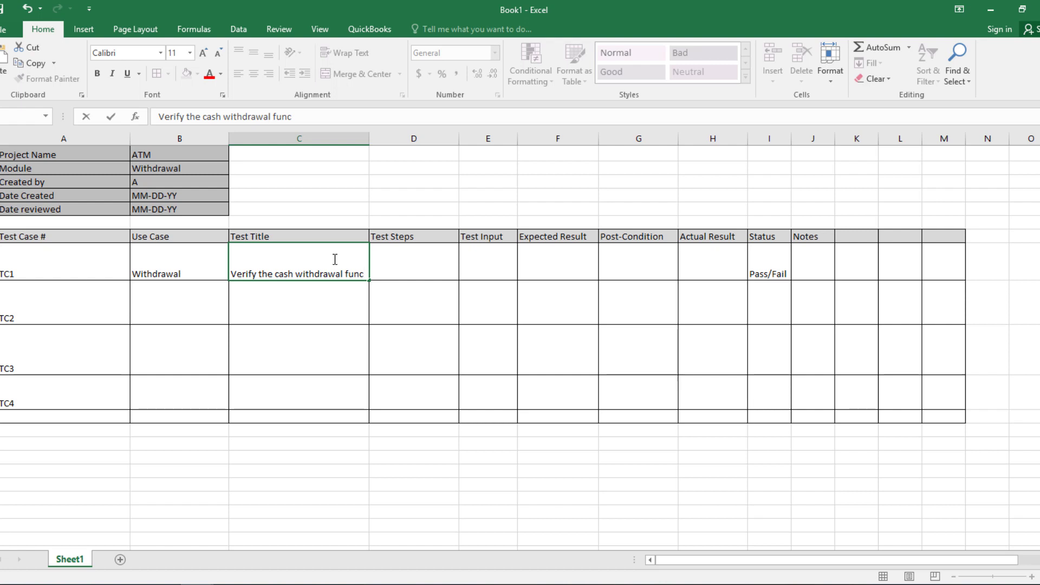
pyautogui.write(' by entering some vali')
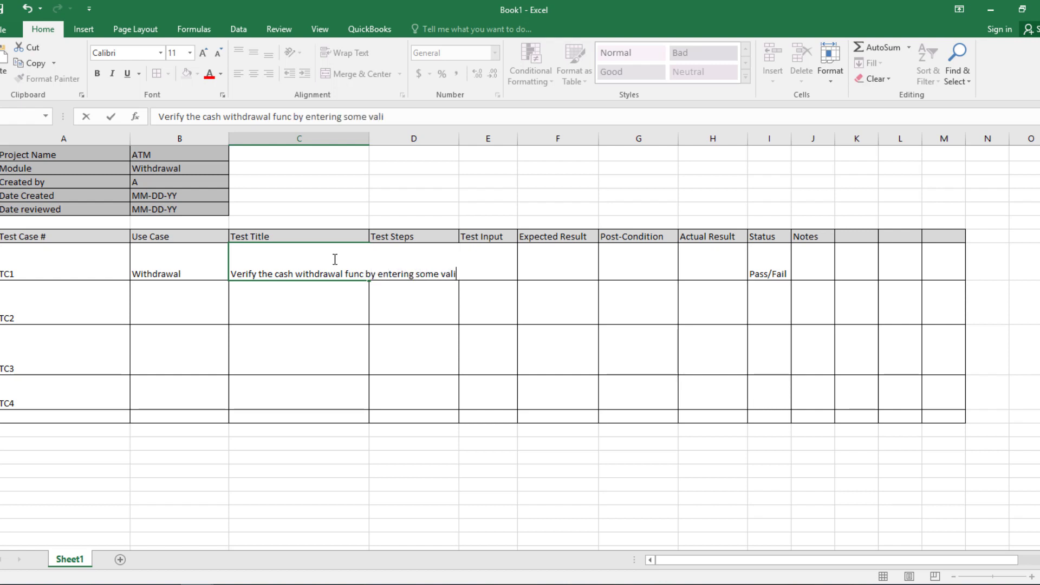
pyautogui.write('d amount')
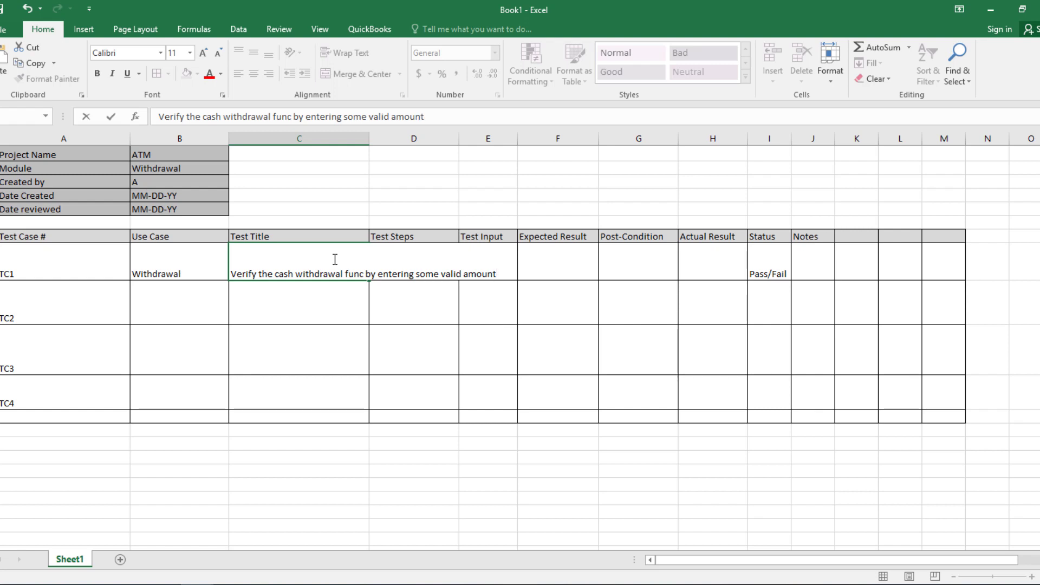
pyautogui.click(345, 287)
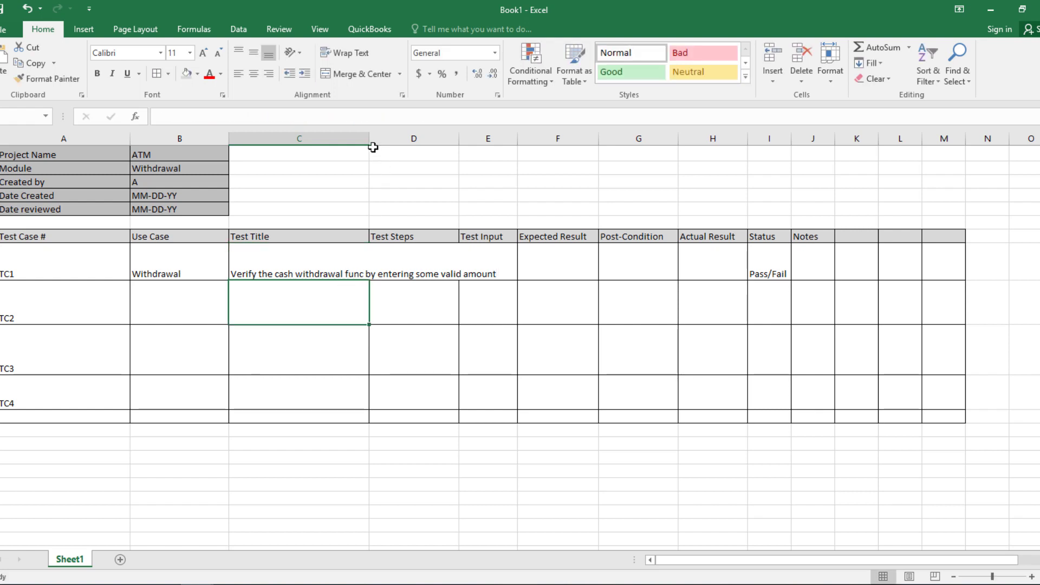
pyautogui.moveTo(369, 141); pyautogui.dragTo(370, 141)
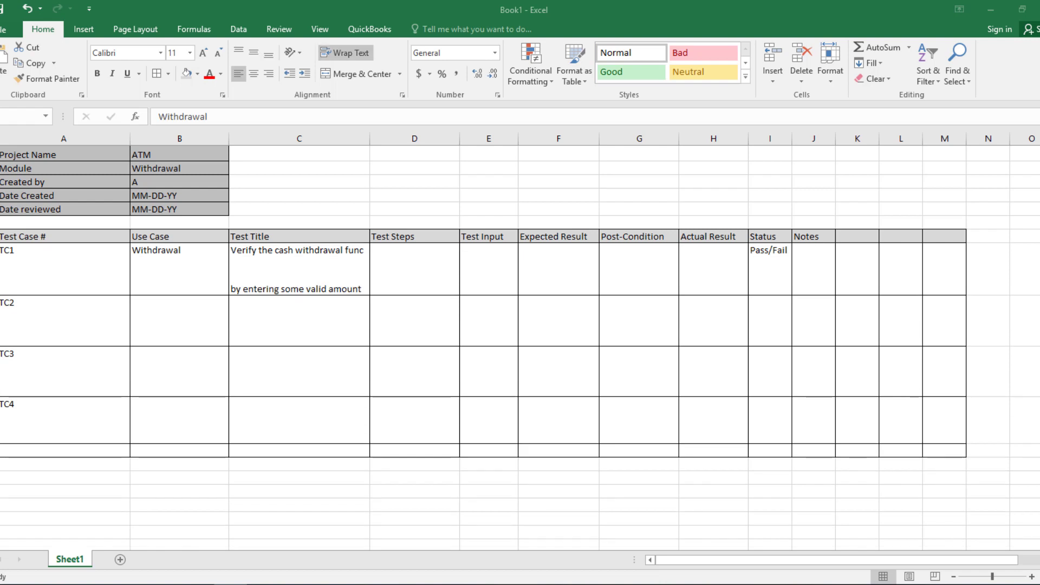
# - Enter the TC1 test steps "1. Enter Car/PIN 2.Select Withdrawal 3. Enter amount 4. Confirm" and slightly increase the TC1 row height
pyautogui.click(391, 264)
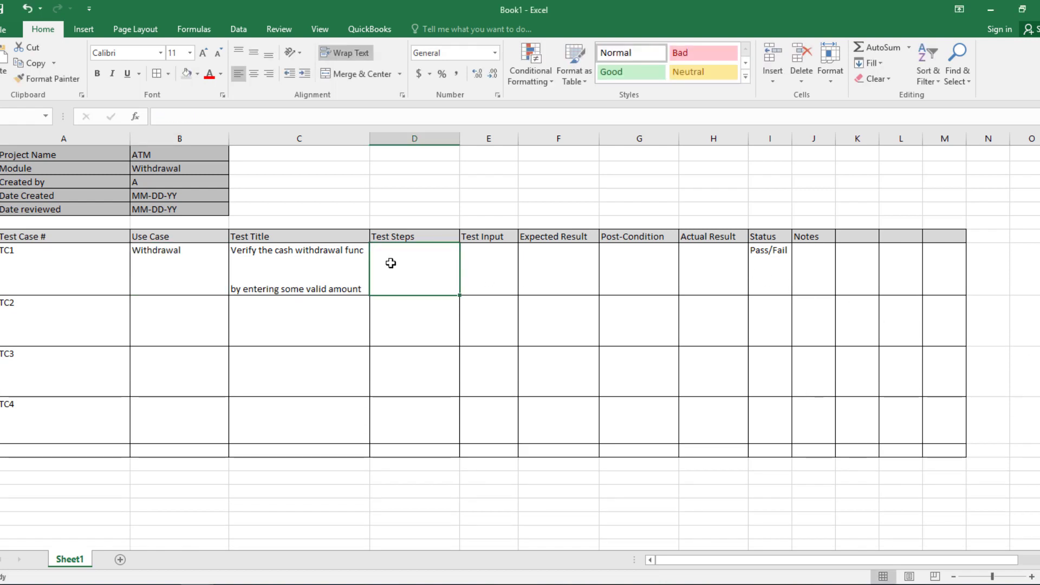
pyautogui.doubleClick(392, 263)
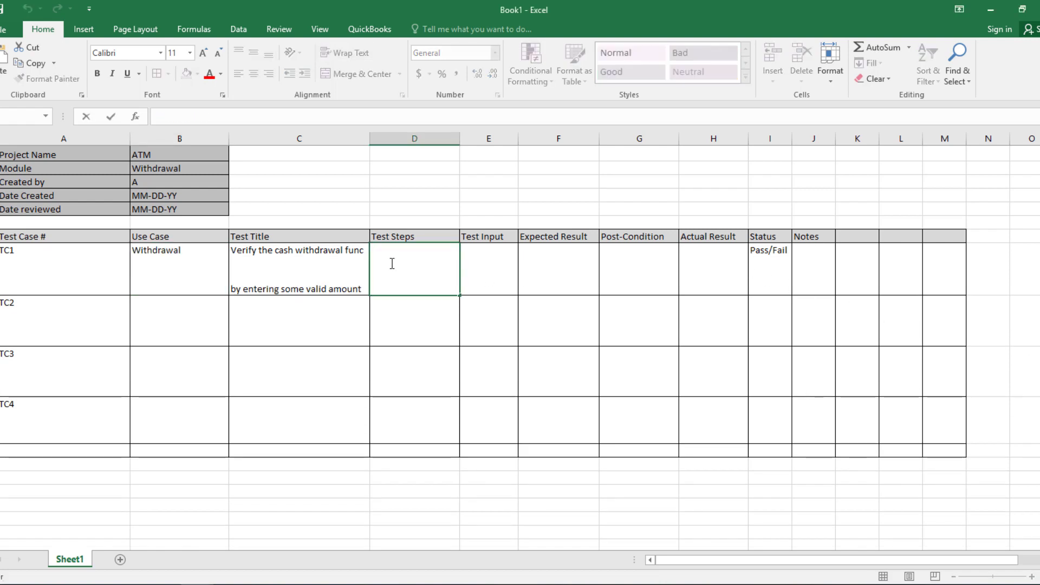
pyautogui.write('1.')
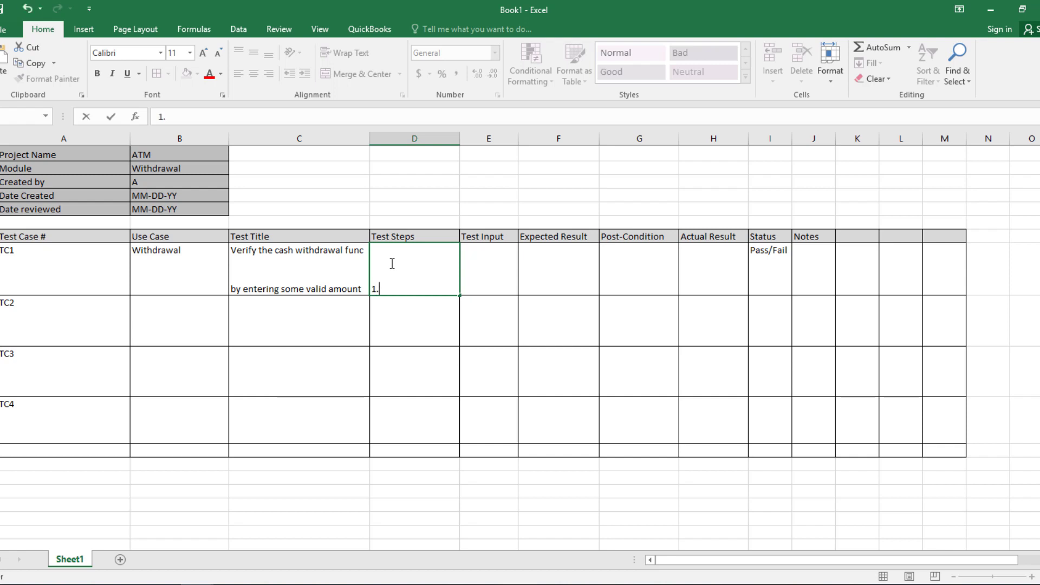
pyautogui.write(' Enter Car/PI')
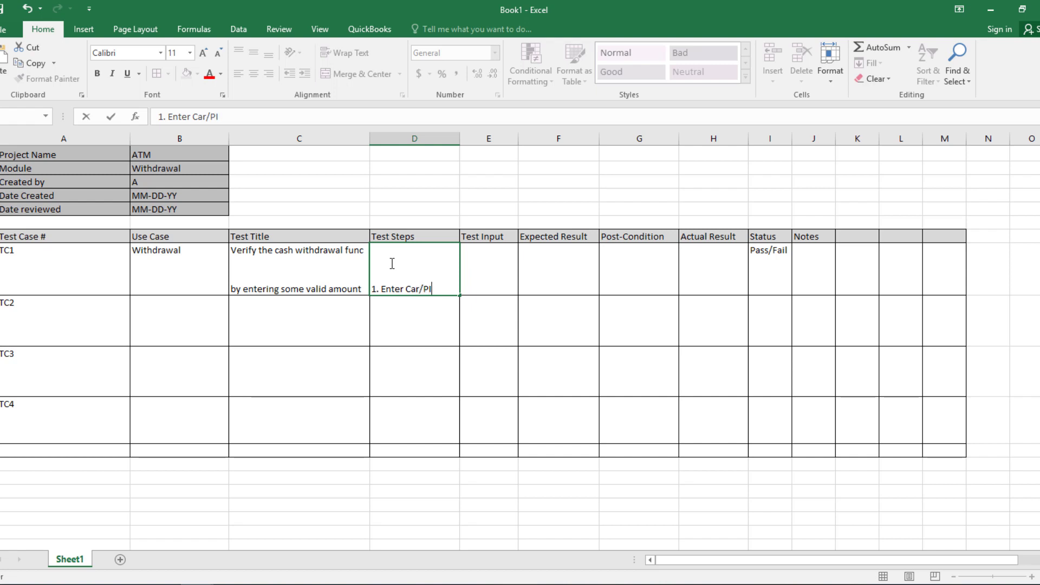
pyautogui.write('N 2.')
pyautogui.write('Selec')
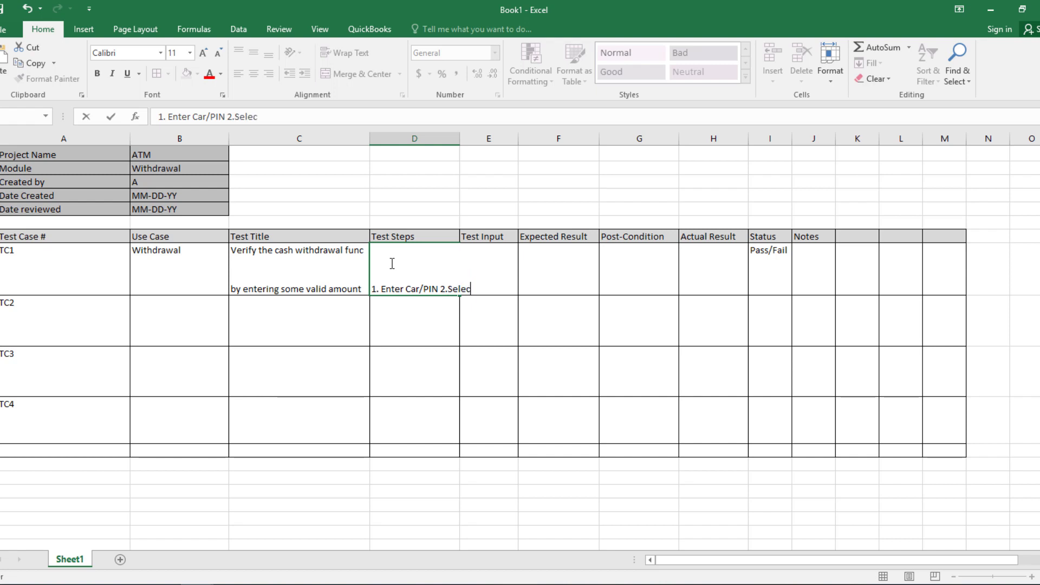
pyautogui.write('t Withdraw')
pyautogui.press('BackSpace')
pyautogui.press('BackSpace')
pyautogui.write('awal ')
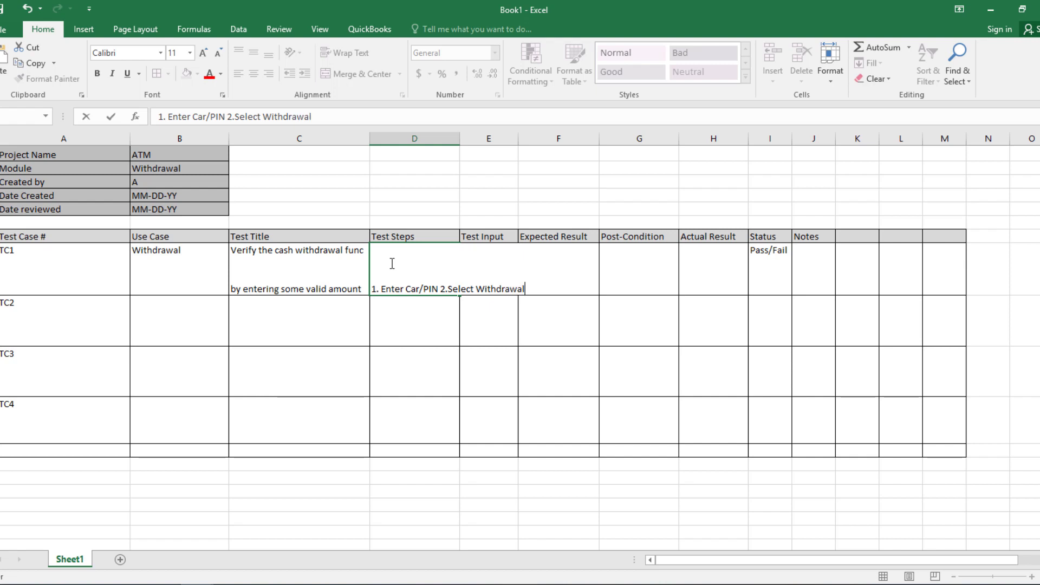
pyautogui.write('3. Enter am')
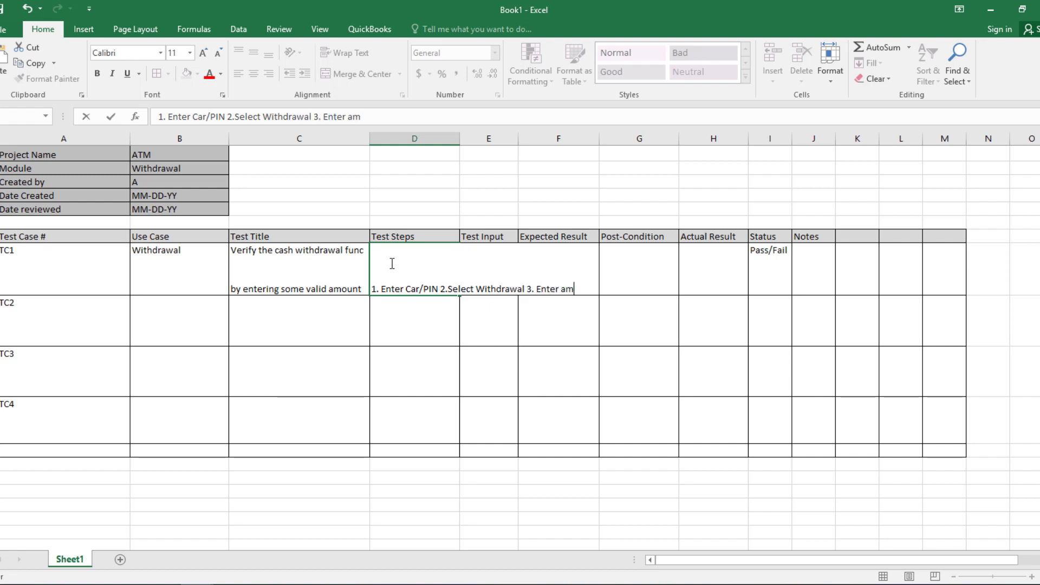
pyautogui.write('ount 4. Confirm')
pyautogui.press('Return')
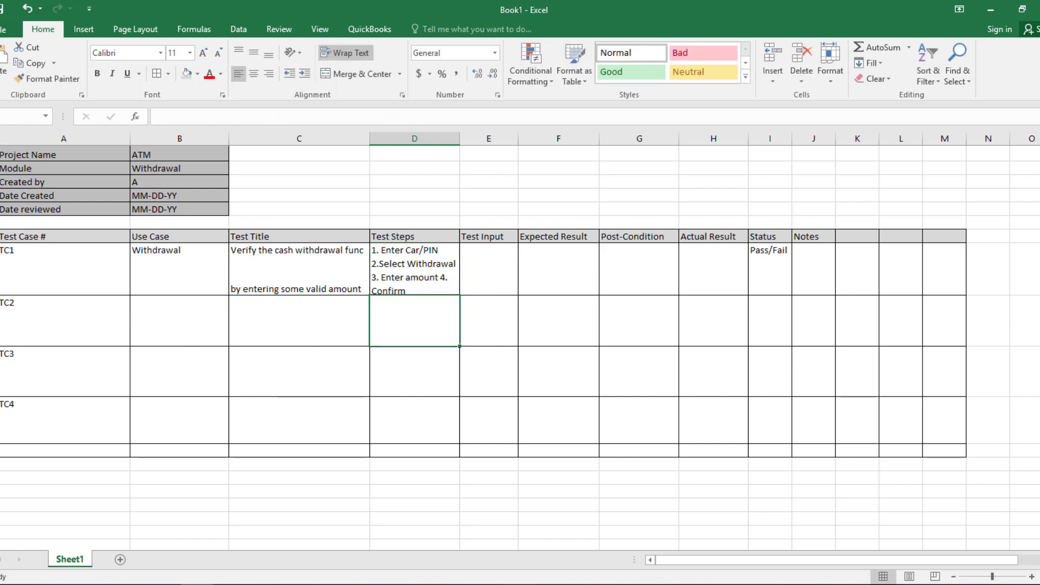
pyautogui.moveTo(2, 295); pyautogui.dragTo(3, 301)
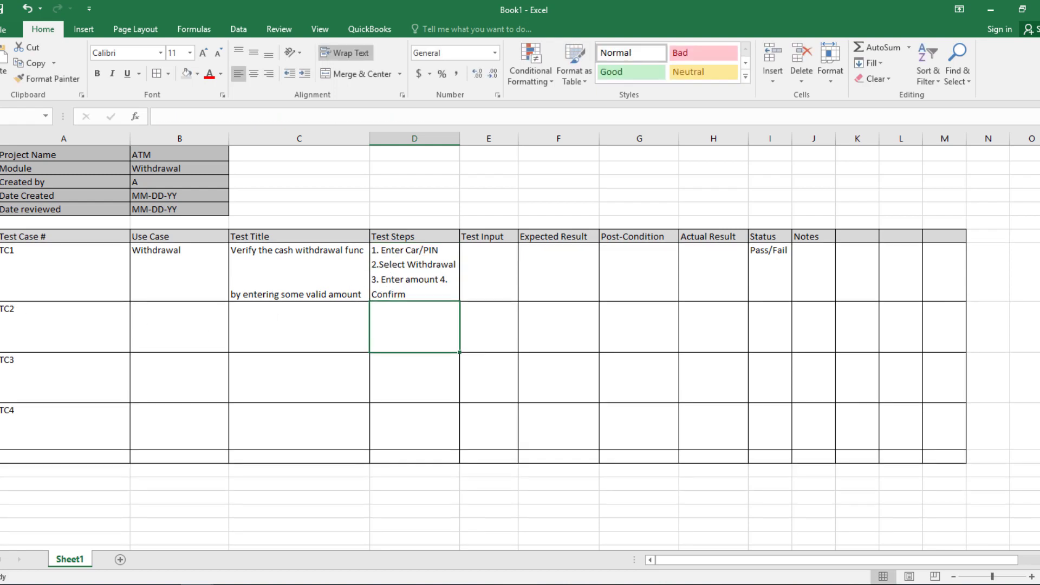
# - Enter "Amount = 20" as the test input for TC1
pyautogui.doubleClick(480, 262)
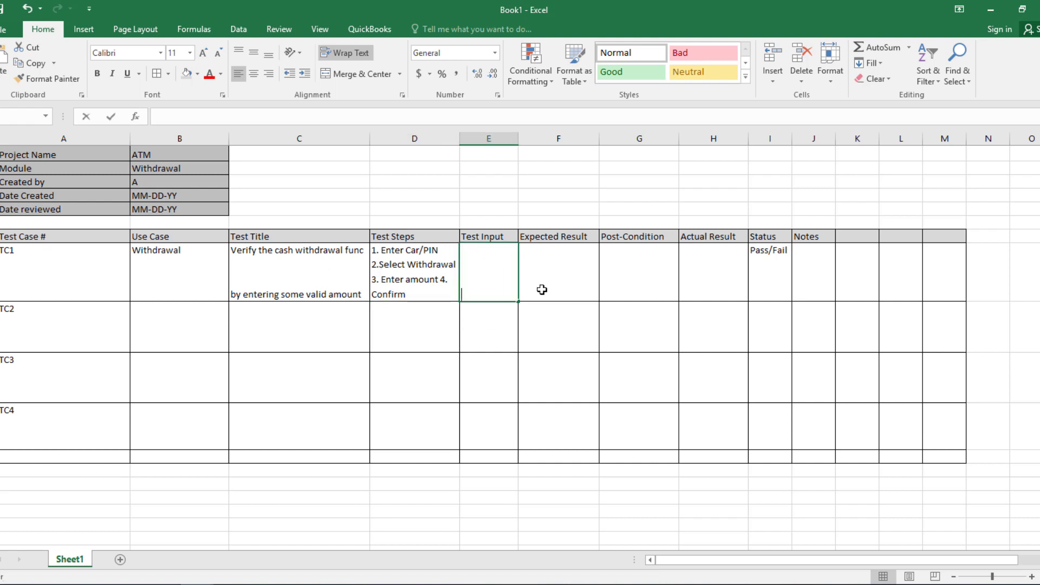
pyautogui.write('A')
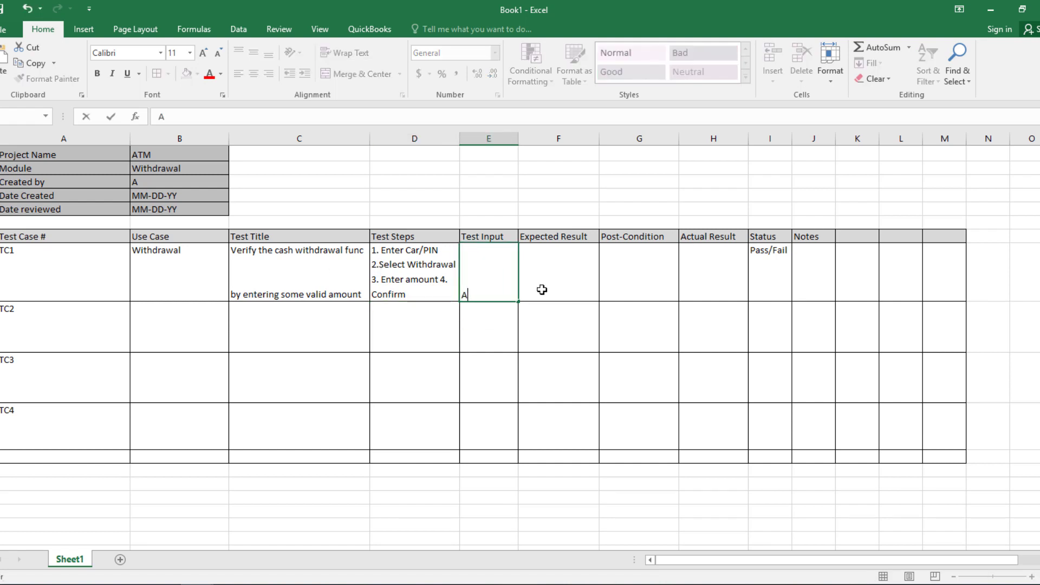
pyautogui.write('mount = 20')
pyautogui.click(504, 318)
# - Enter the TC1 expected result "App allow the ATM withdraw the amount, updates customer balance"
pyautogui.click(553, 264)
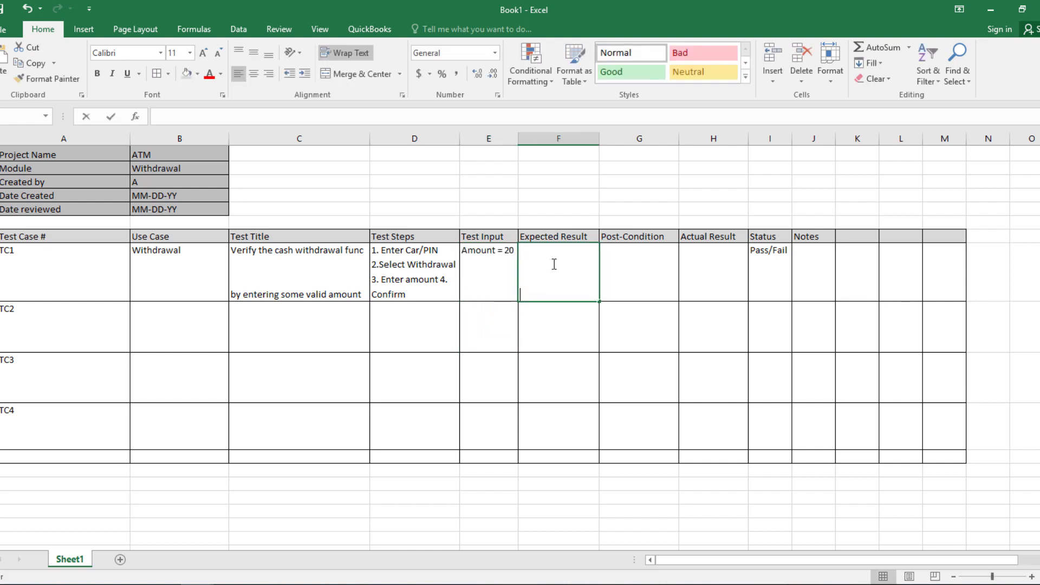
pyautogui.doubleClick(553, 263)
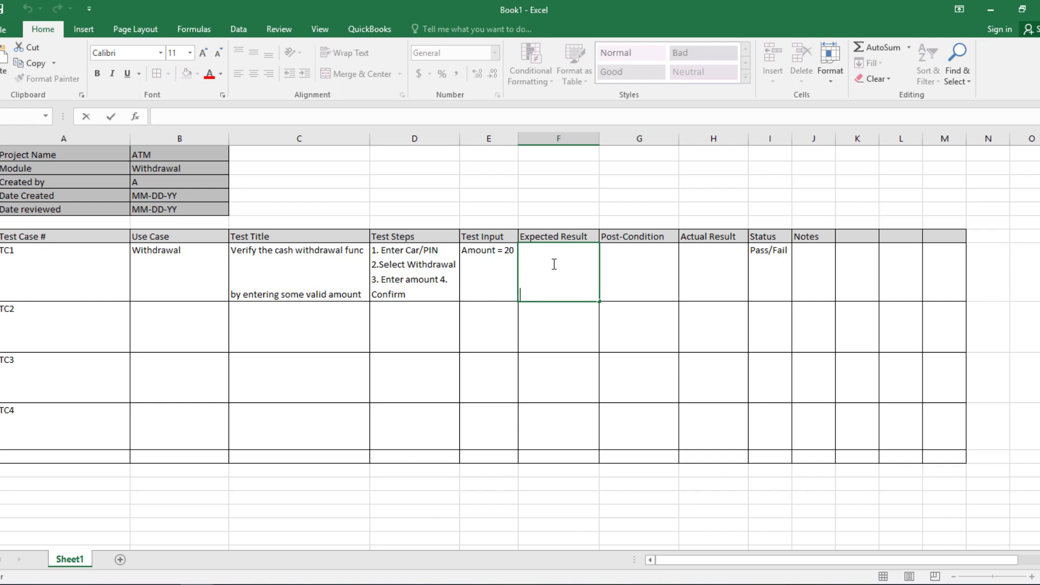
pyautogui.write('App allow the A')
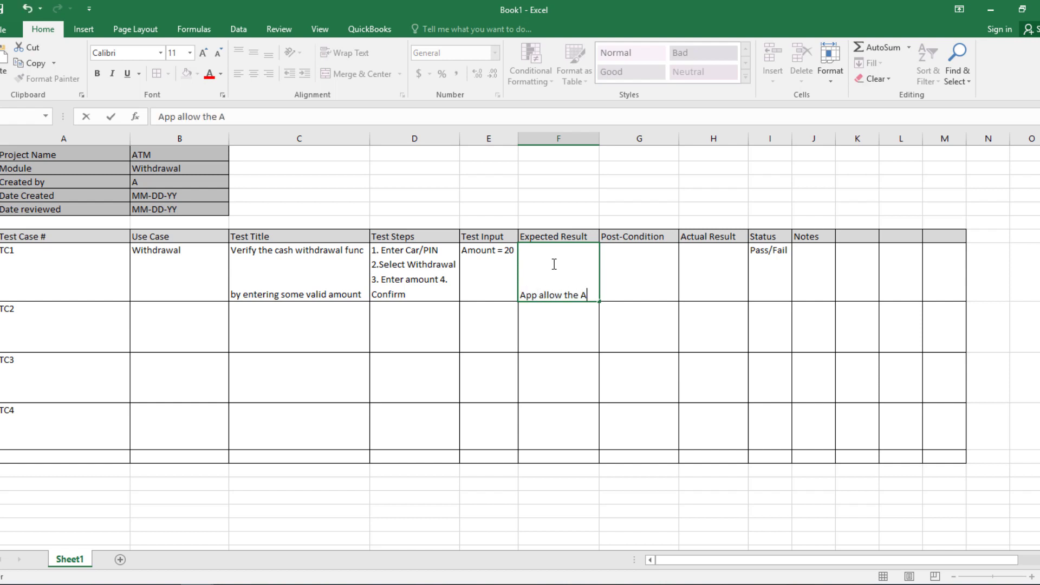
pyautogui.write('TM withdrwa')
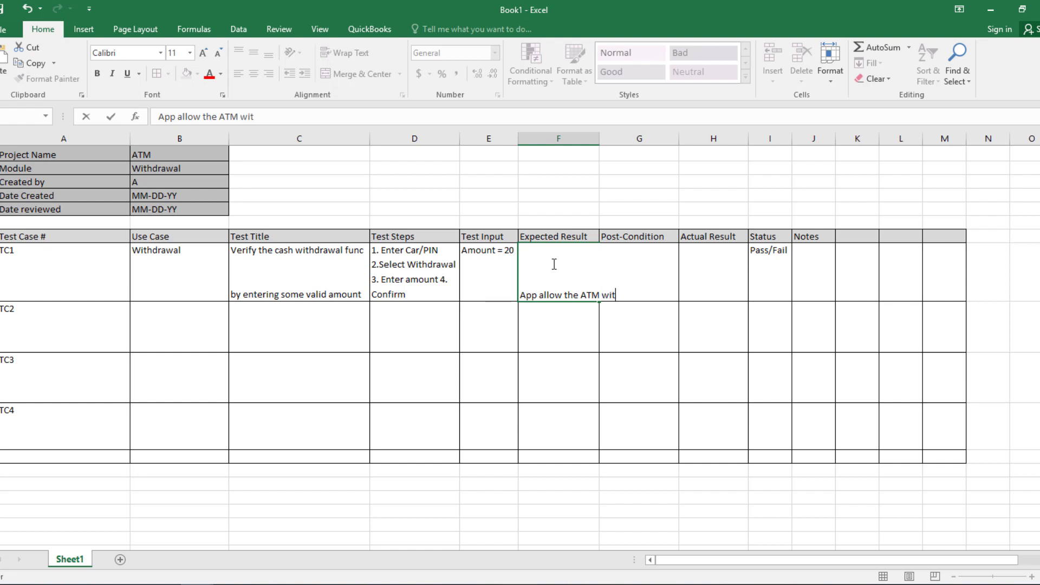
pyautogui.press('BackSpace')
pyautogui.press('BackSpace')
pyautogui.write('aw the mo')
pyautogui.press('BackSpace')
pyautogui.press('BackSpace')
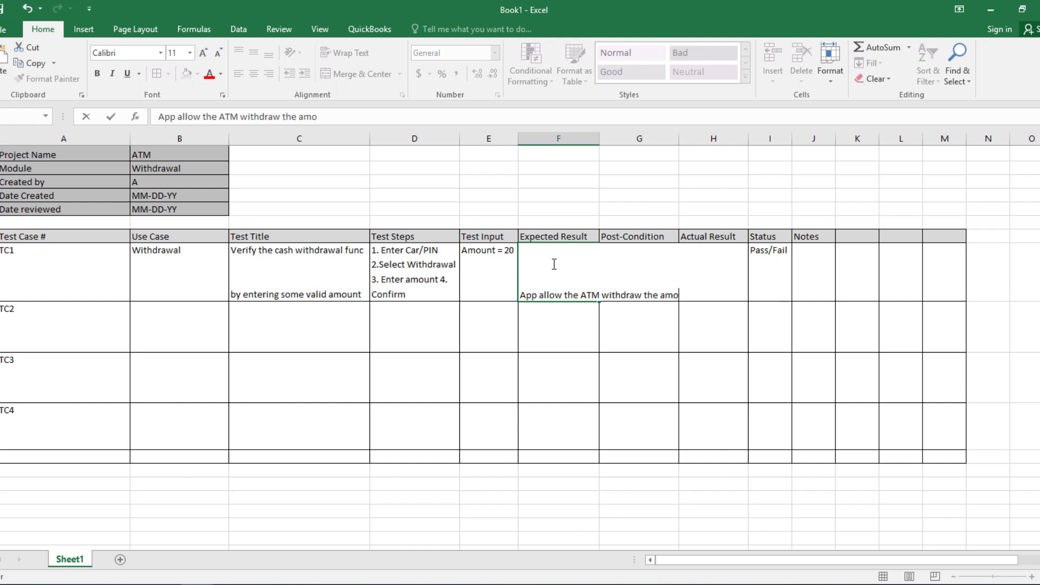
pyautogui.write('amount, update')
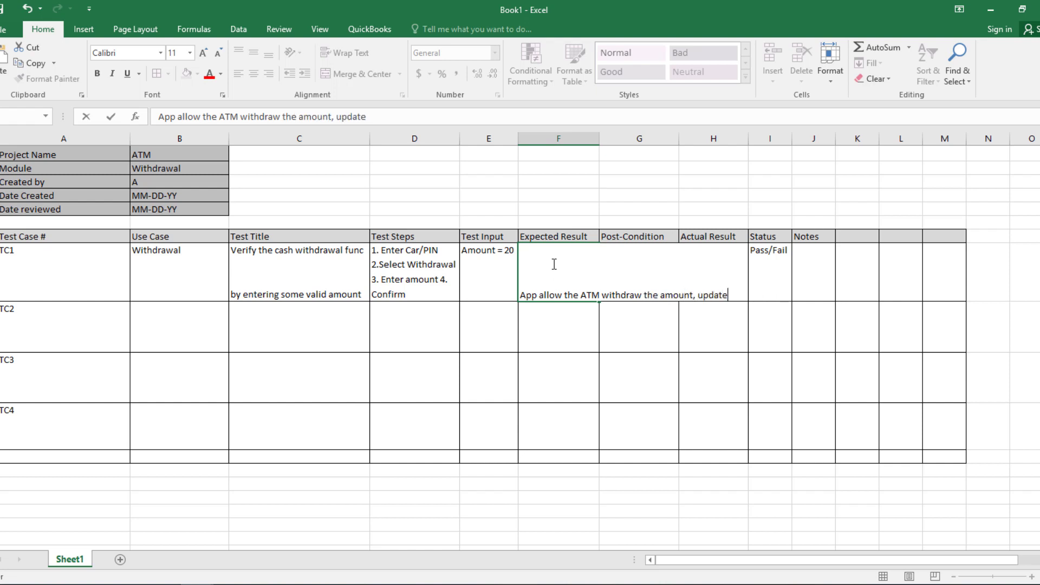
pyautogui.write('s customer ')
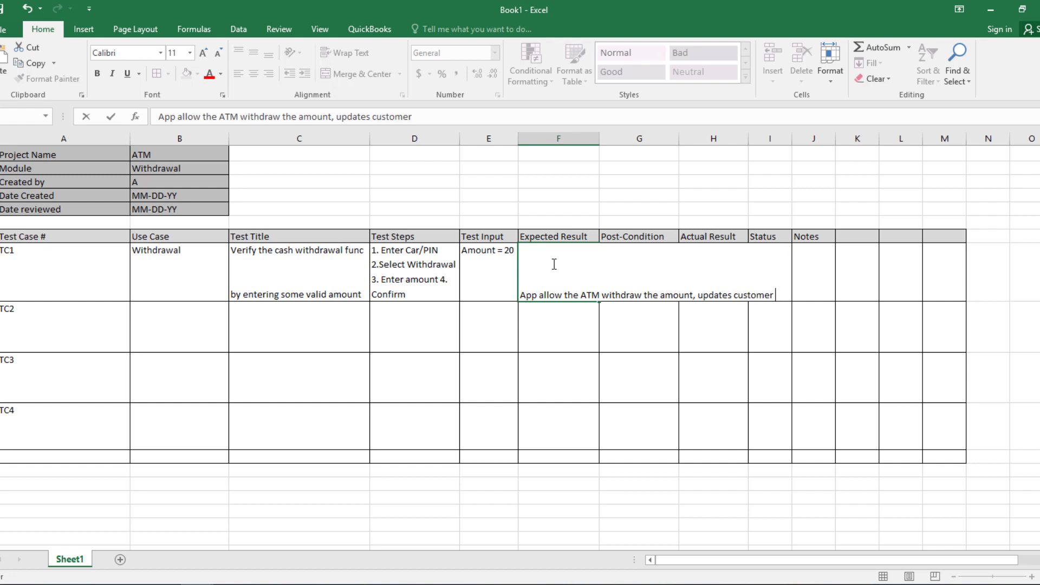
pyautogui.write('balance')
pyautogui.press('Return')
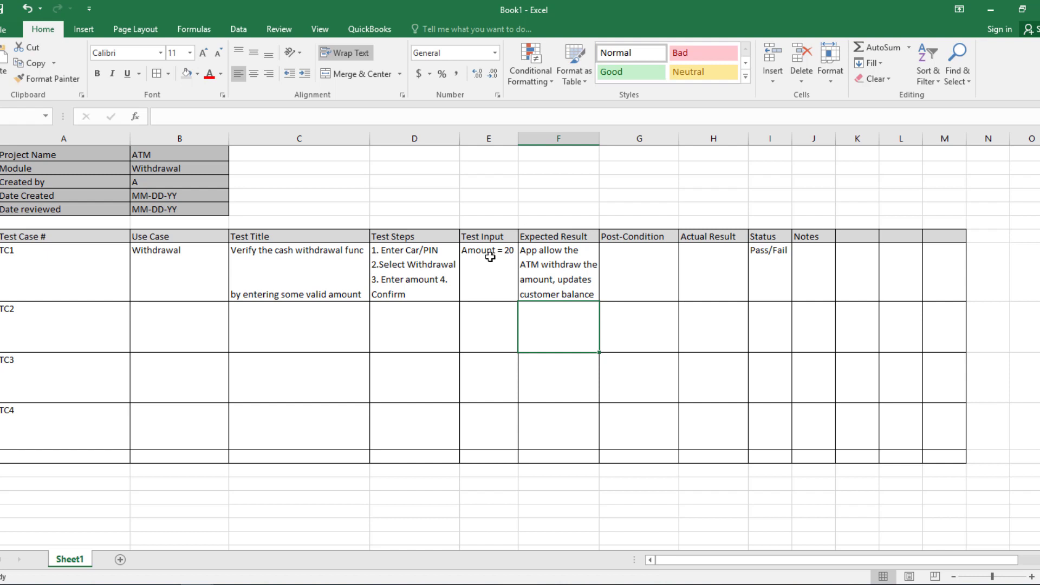
# - Enter the TC1 post-condition "the updated balance is displayed nad the reciept is printed, customer session expires"
pyautogui.doubleClick(621, 258)
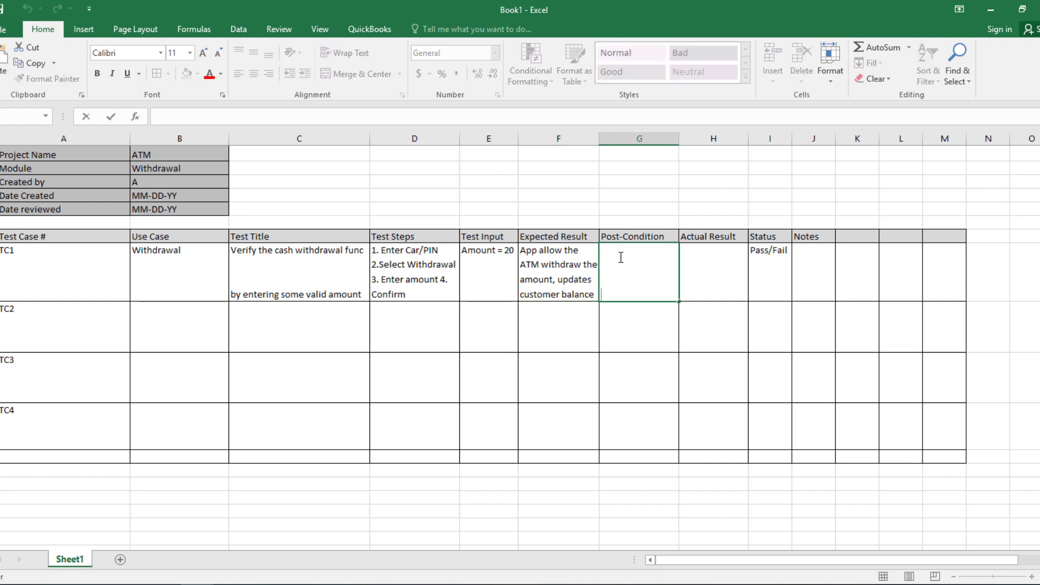
pyautogui.write('the upda')
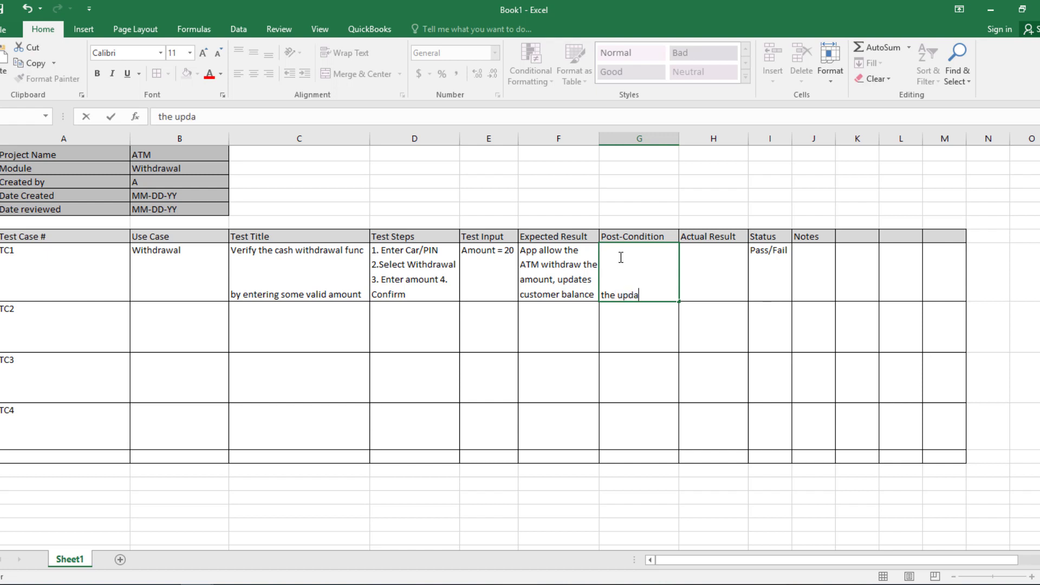
pyautogui.write('ted balance is ')
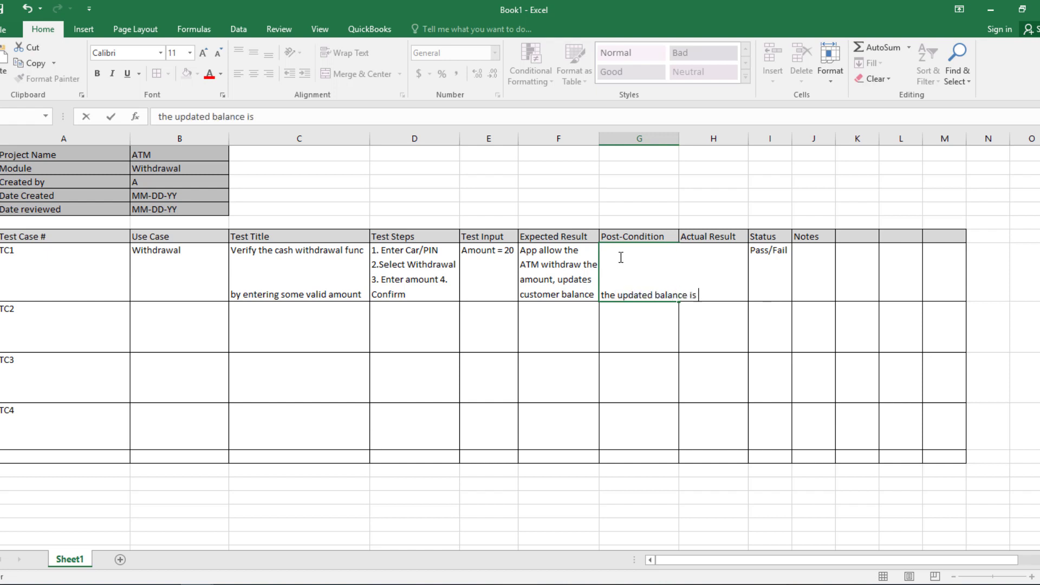
pyautogui.write('displa')
pyautogui.press('BackSpace')
pyautogui.press('BackSpace')
pyautogui.write('layed nad the ')
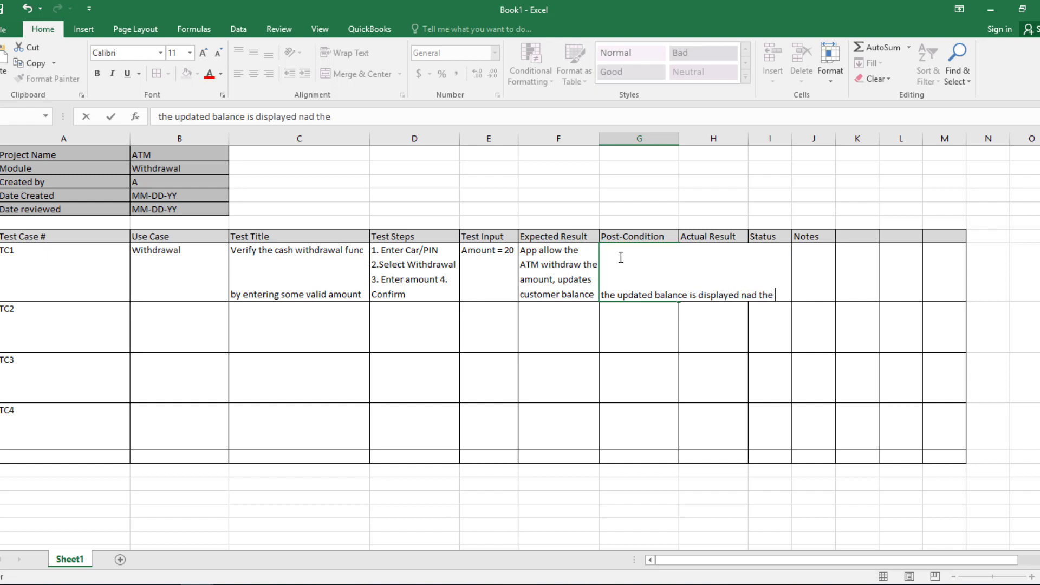
pyautogui.write('reciept is p')
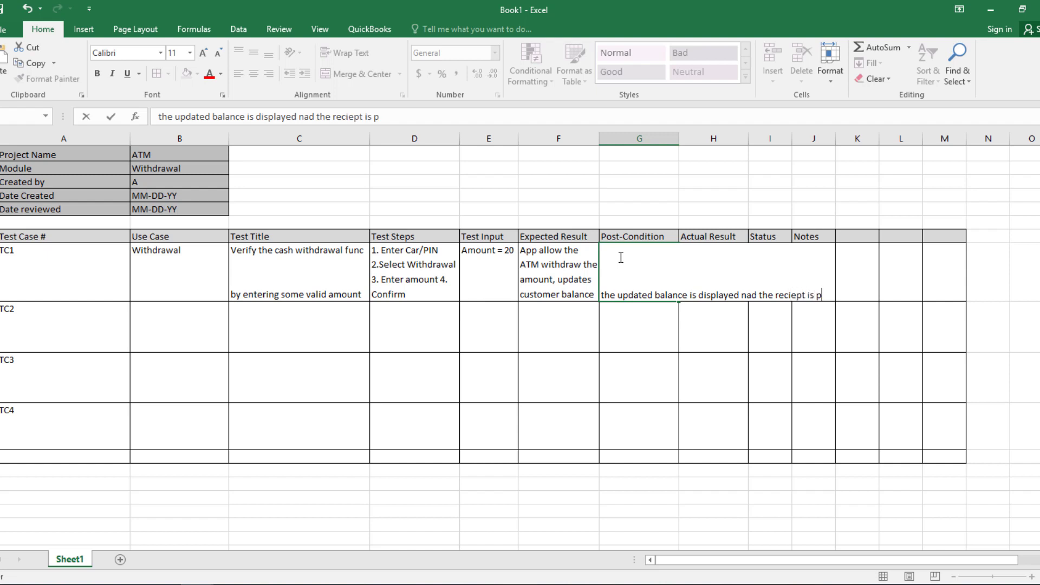
pyautogui.write('rinted, customer')
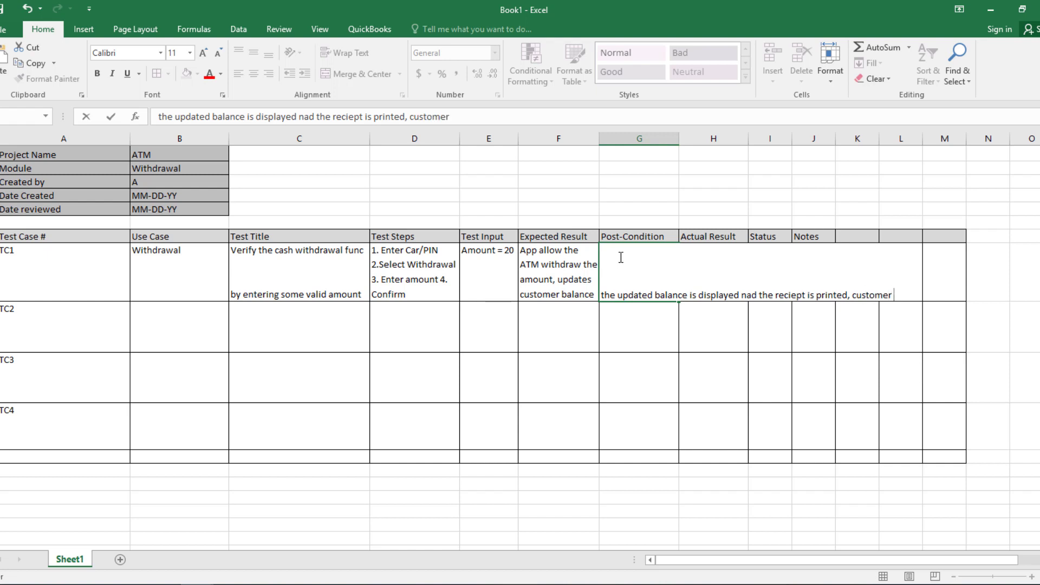
pyautogui.write(' session expires.')
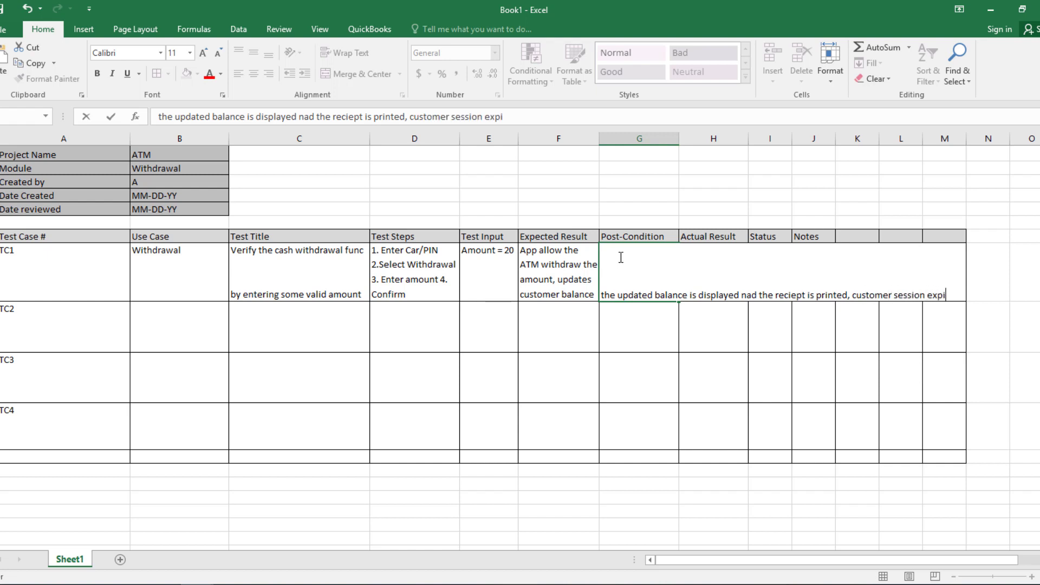
pyautogui.press('Return')
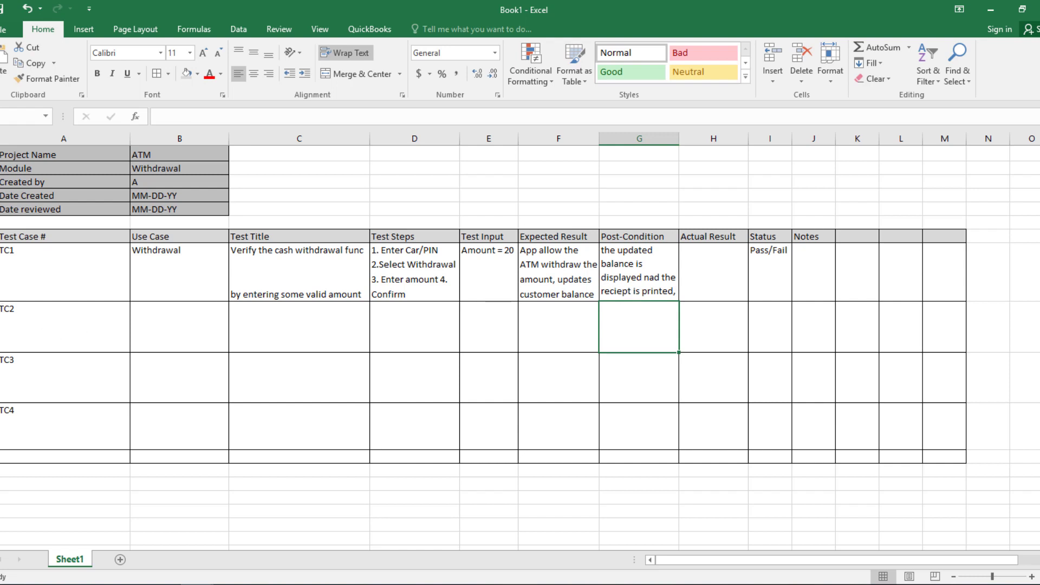
# - Increase the height of the TC1 row to fit the whole post-condition text
pyautogui.moveTo(2, 301); pyautogui.dragTo(2, 328)
pyautogui.click(617, 295)
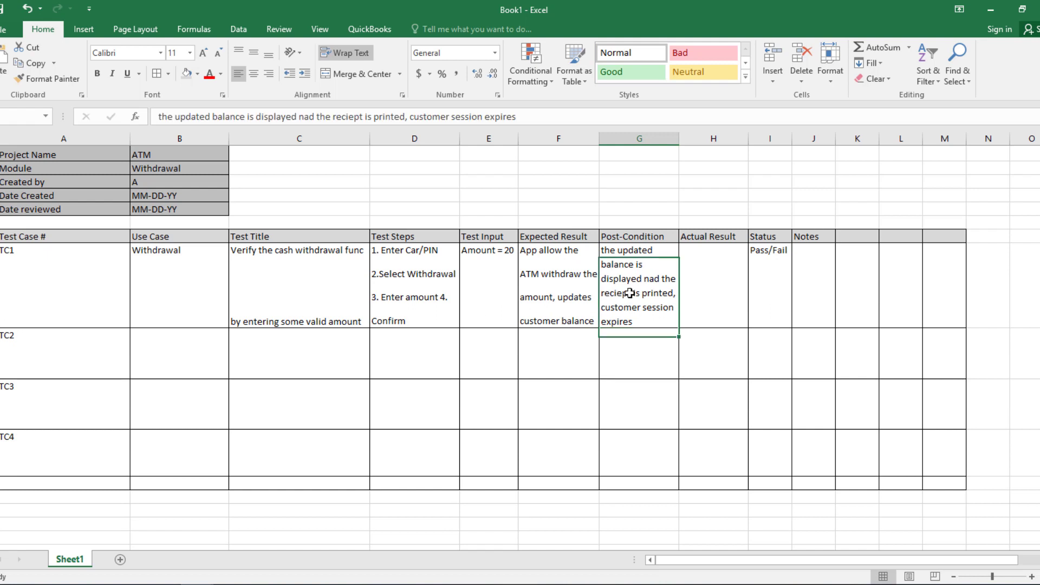
pyautogui.click(573, 295)
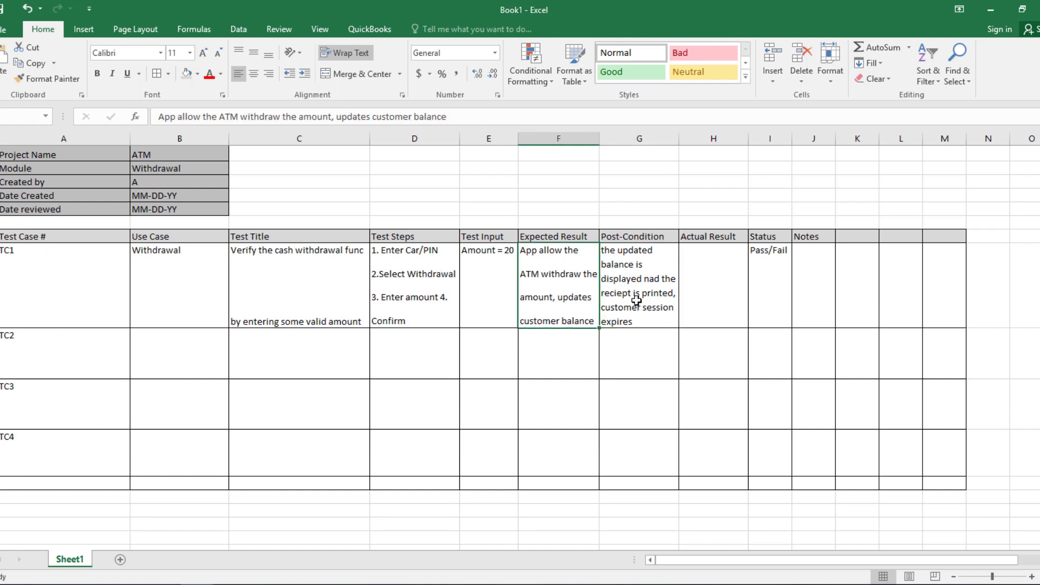
pyautogui.click(637, 301)
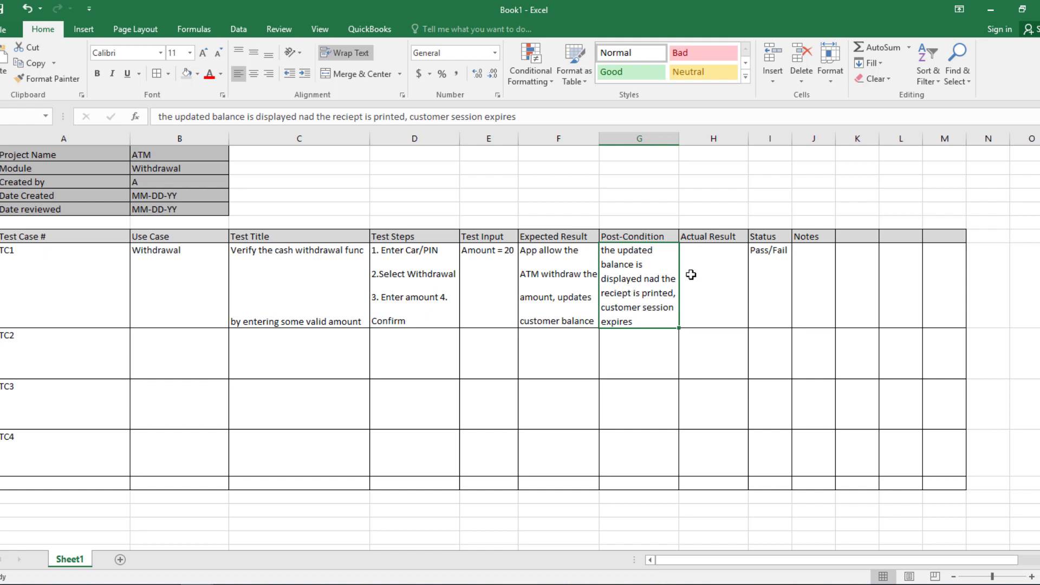
pyautogui.doubleClick(707, 271)
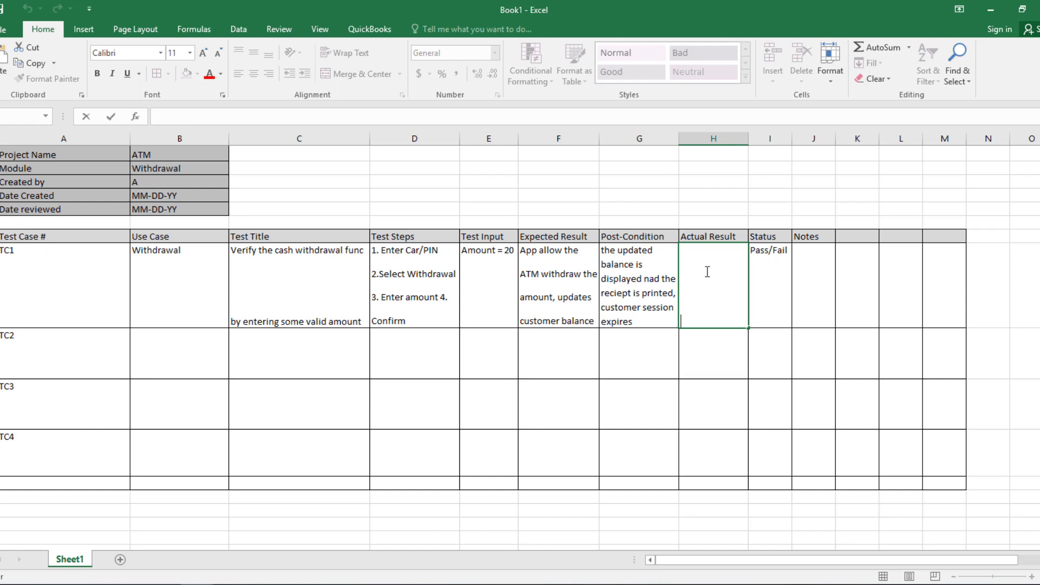
pyautogui.click(772, 272)
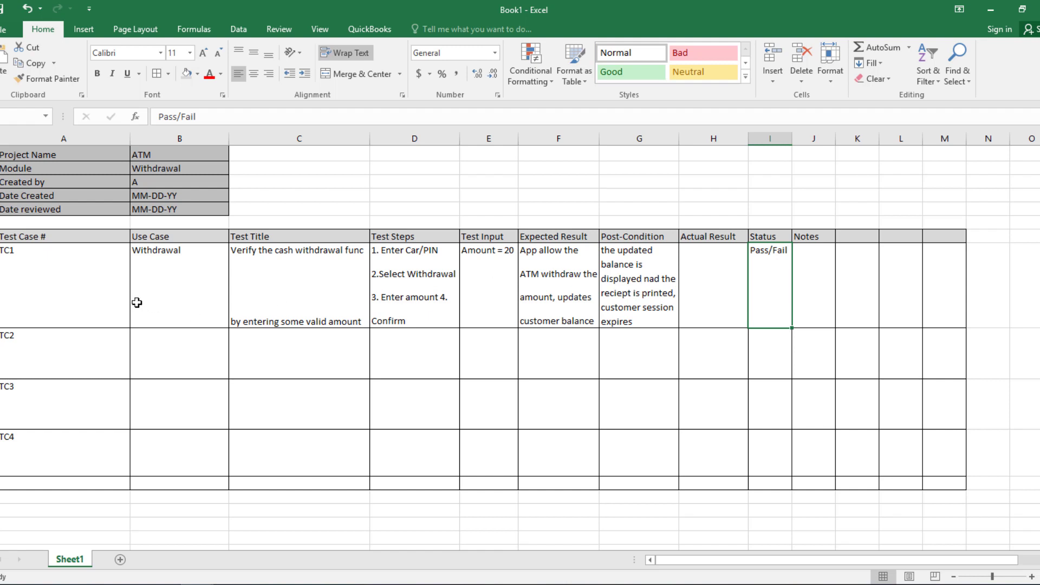
pyautogui.click(117, 298)
pyautogui.click(2, 286)
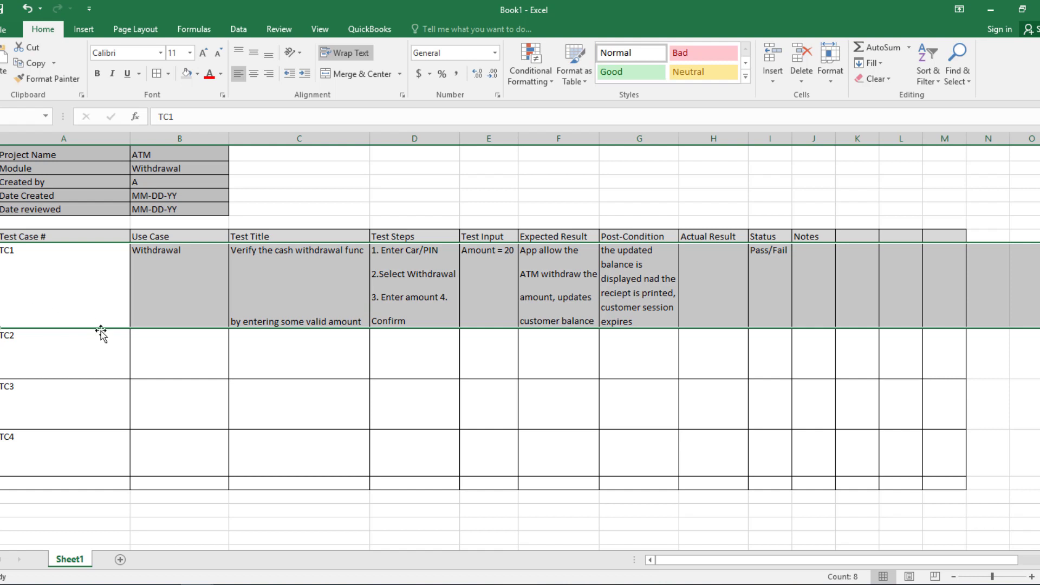
pyautogui.click(173, 355)
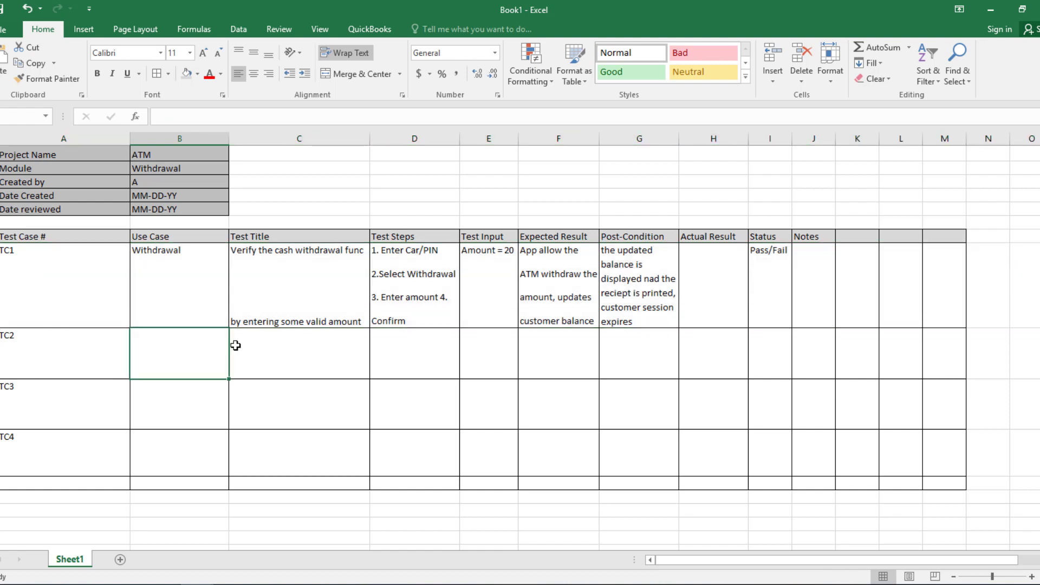
pyautogui.click(172, 295)
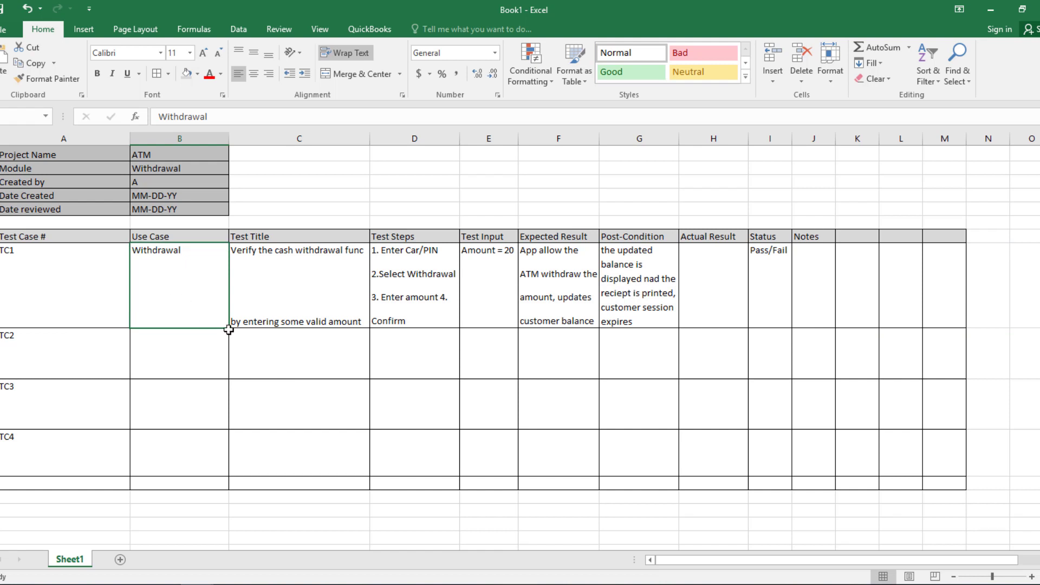
# - Fill the "Withdrawal" use case down from TC1 through TC4, and open the TC2 test title cell for editing
pyautogui.moveTo(229, 328); pyautogui.dragTo(216, 460)
pyautogui.click(250, 349)
pyautogui.doubleClick(251, 349)
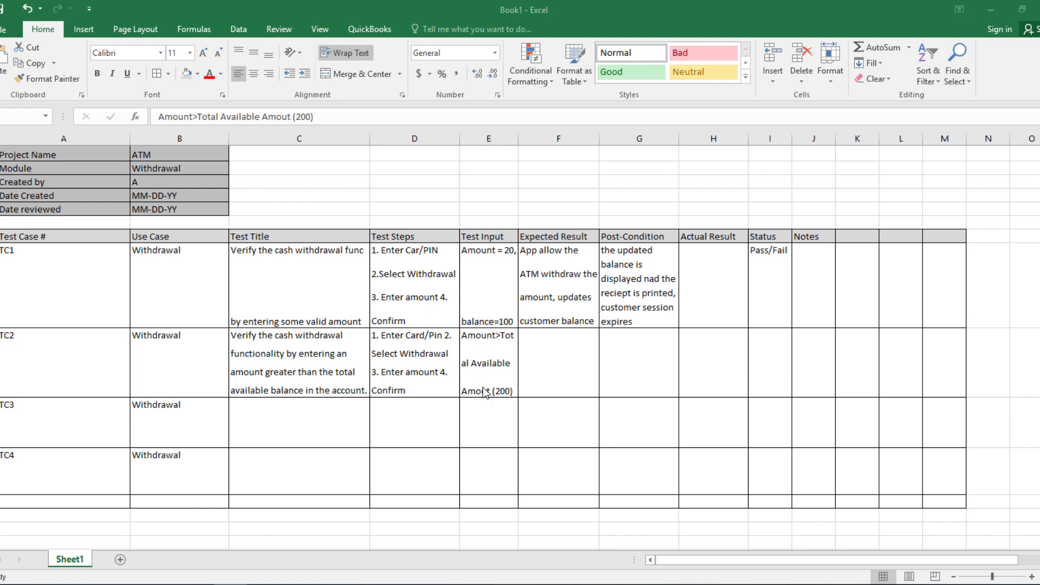
# - Correct the misspelled "Amout" in the TC2 test input so it reads "Amount>Total Available Amount (200)"
pyautogui.doubleClick(483, 346)
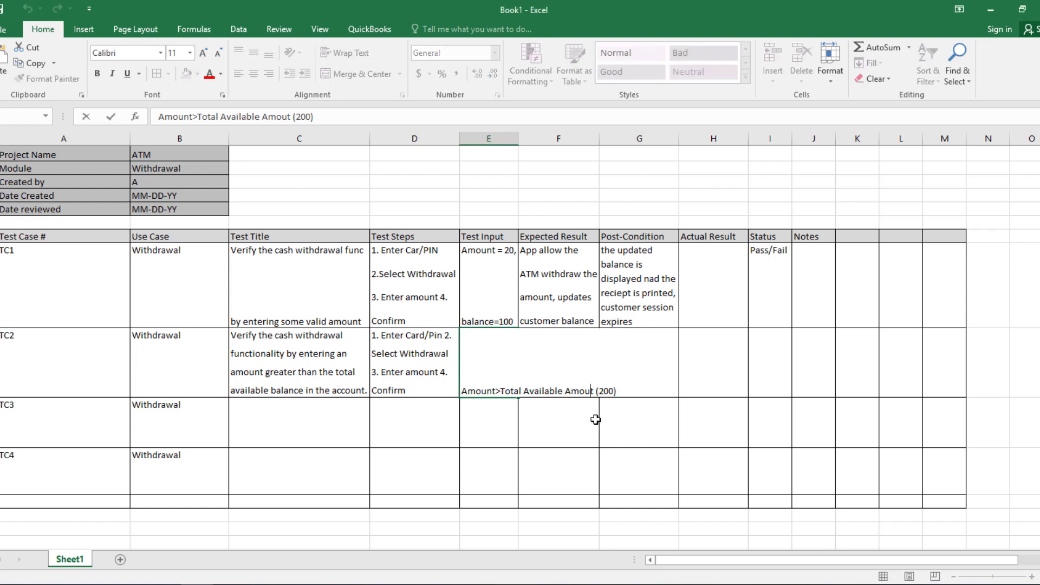
pyautogui.write('n')
pyautogui.press('Return')
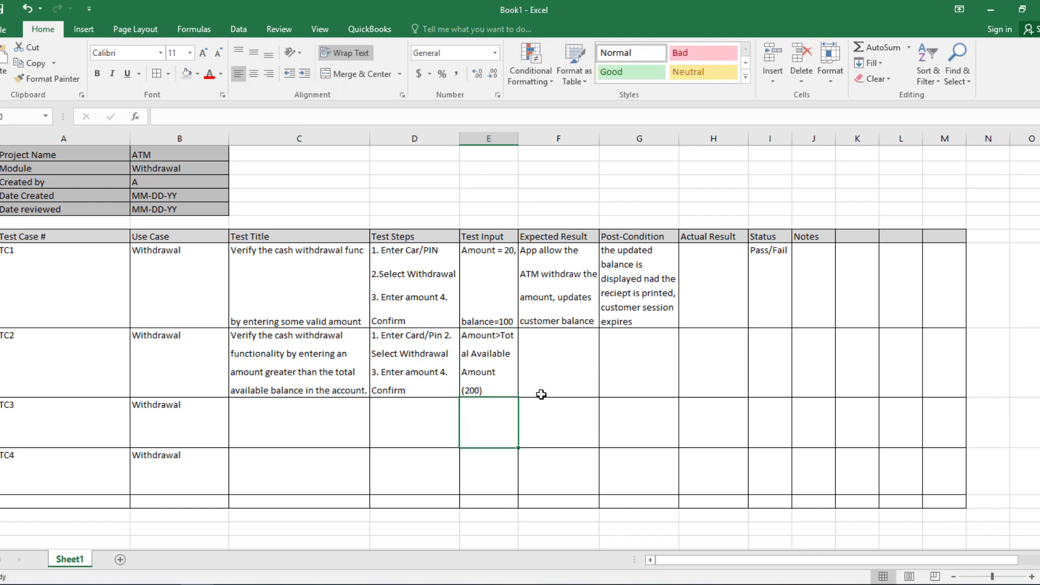
pyautogui.click(504, 390)
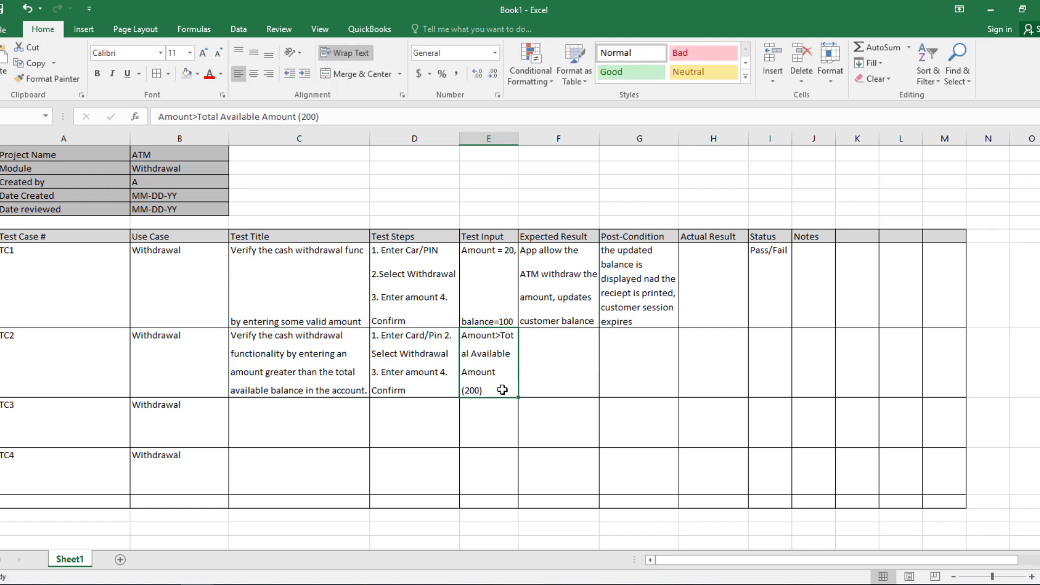
pyautogui.click(499, 320)
pyautogui.doubleClick(482, 360)
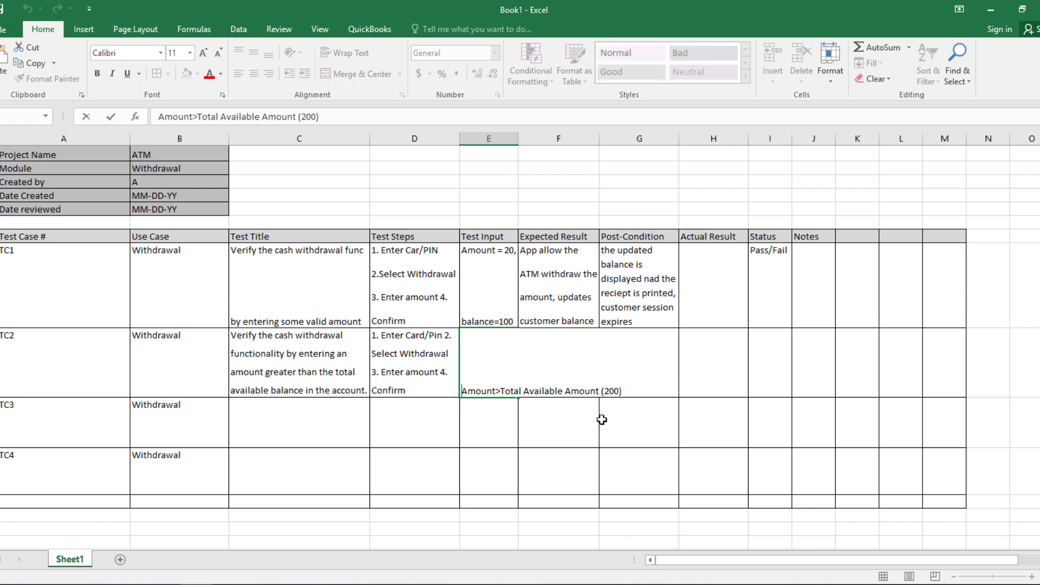
pyautogui.click(567, 413)
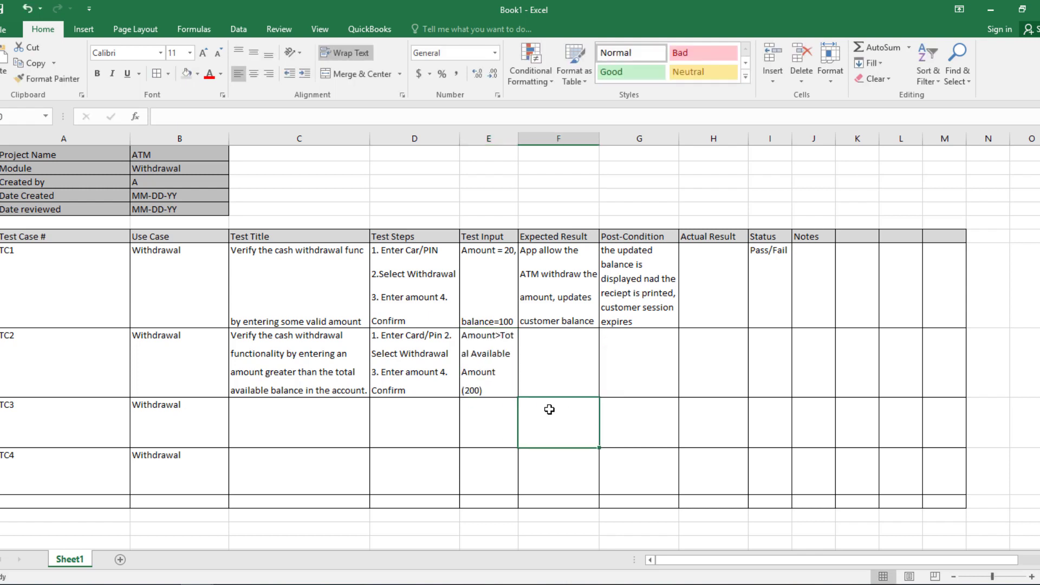
# - Enter the TC2 expected result "Message Displayed: Withdrawal amount exceeds the available amount"
pyautogui.doubleClick(580, 344)
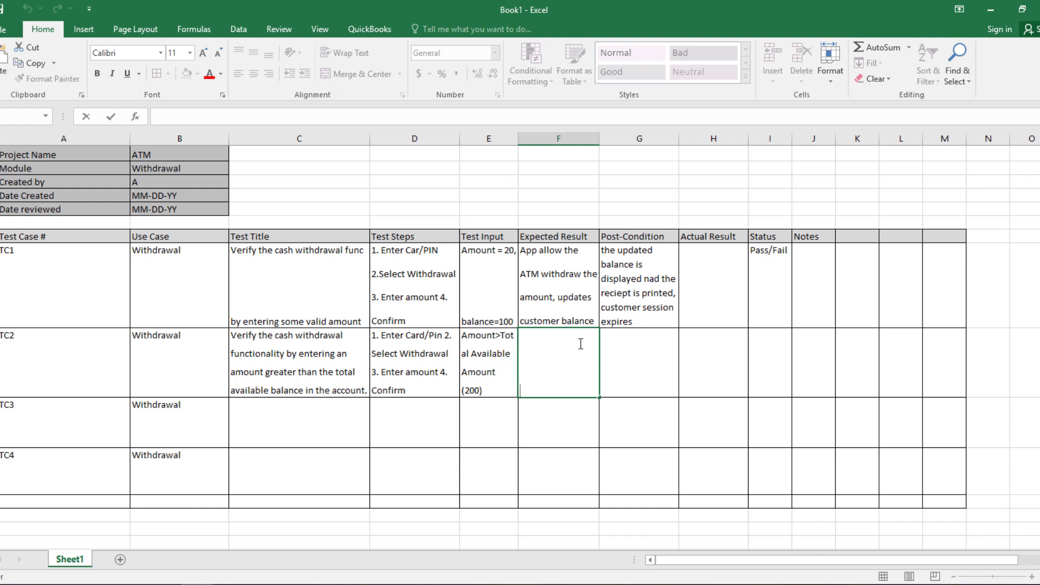
pyautogui.write('Message b')
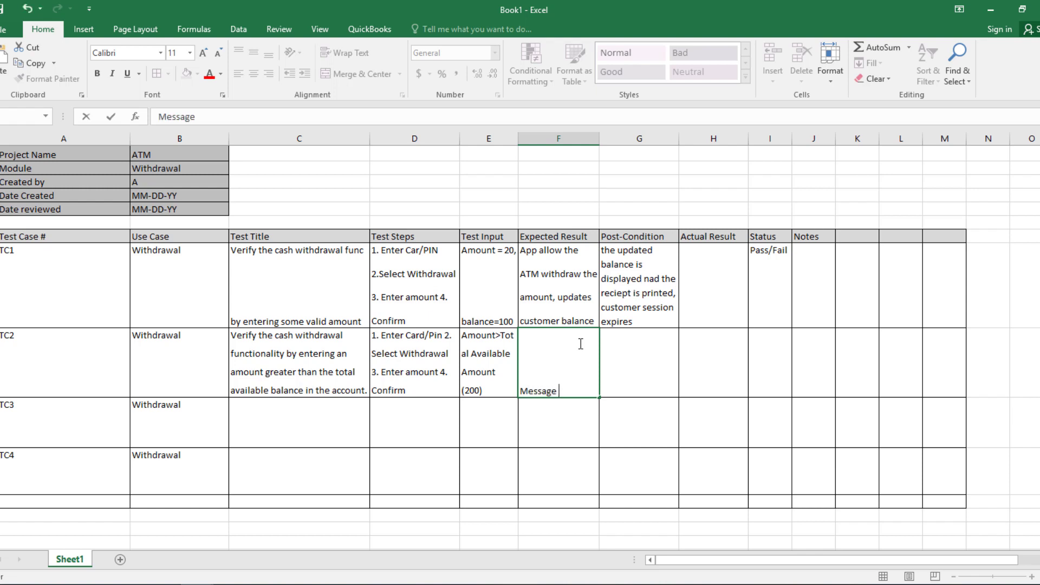
pyautogui.press('BackSpace')
pyautogui.write('Dis')
pyautogui.press('BackSpace')
pyautogui.press('BackSpace')
pyautogui.write('isplayed')
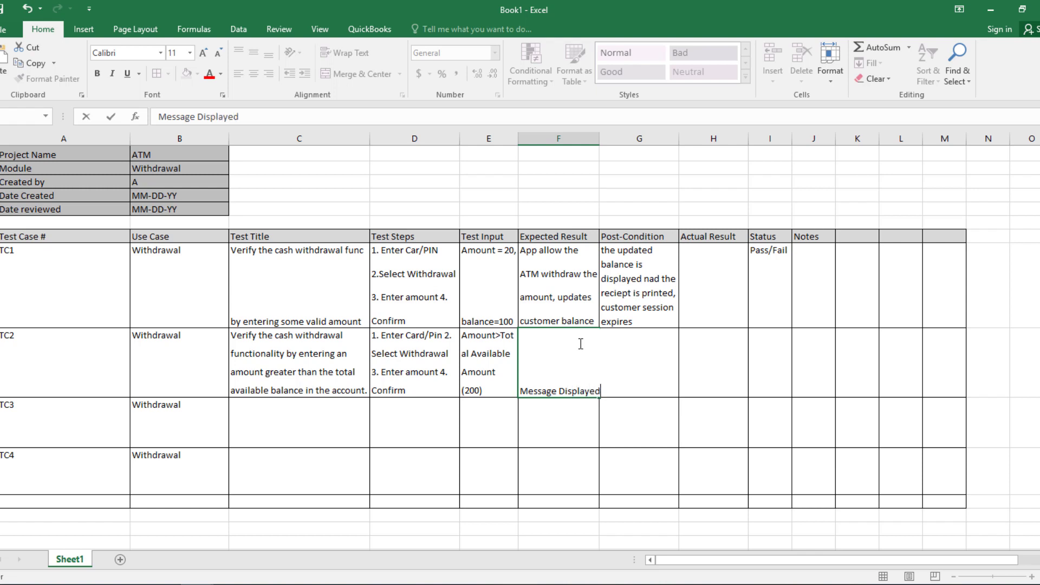
pyautogui.write(': Withdrawa')
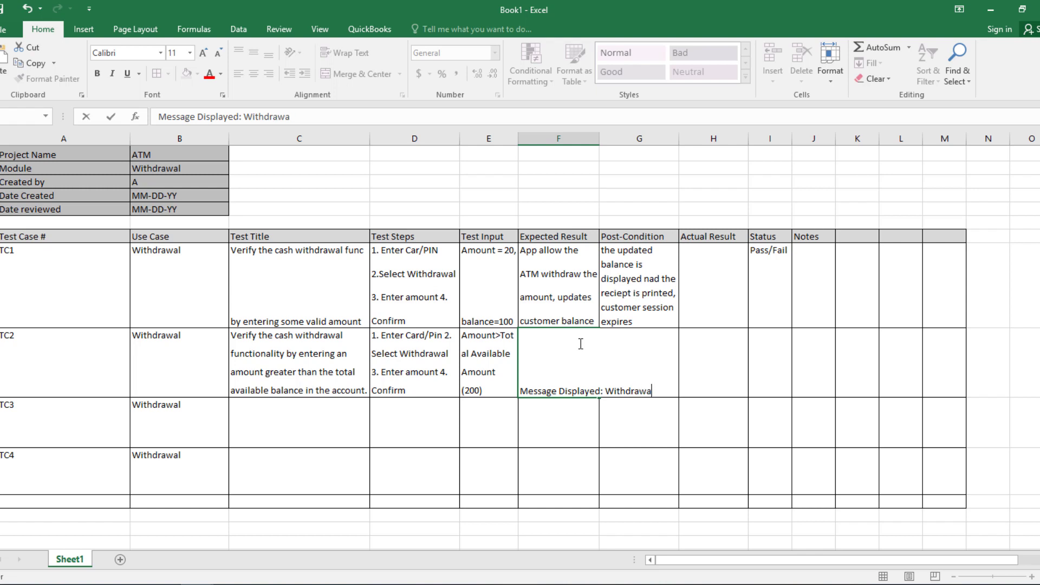
pyautogui.write('l amount ex')
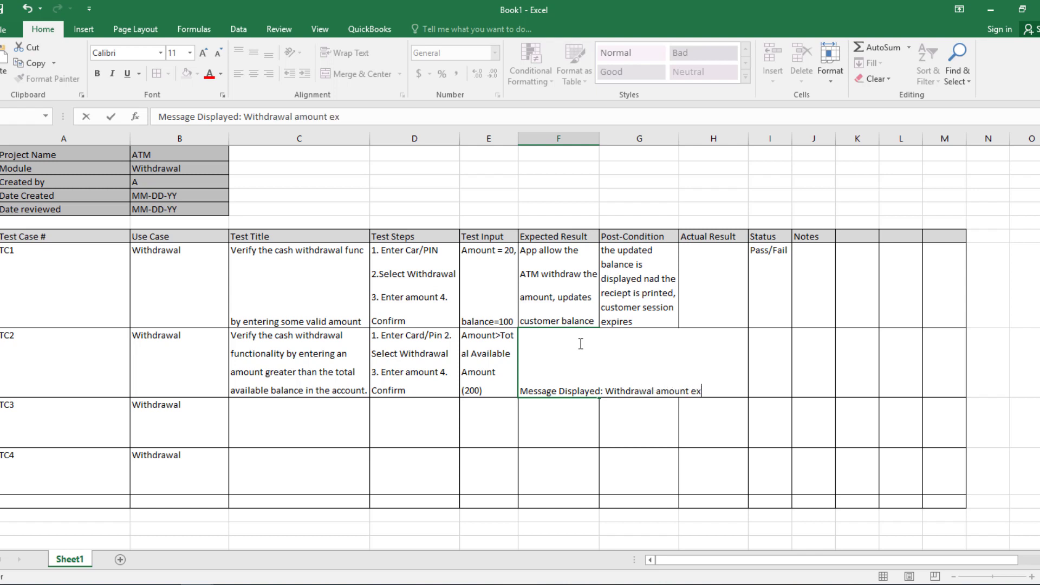
pyautogui.write('ceeds the a')
pyautogui.write('vai')
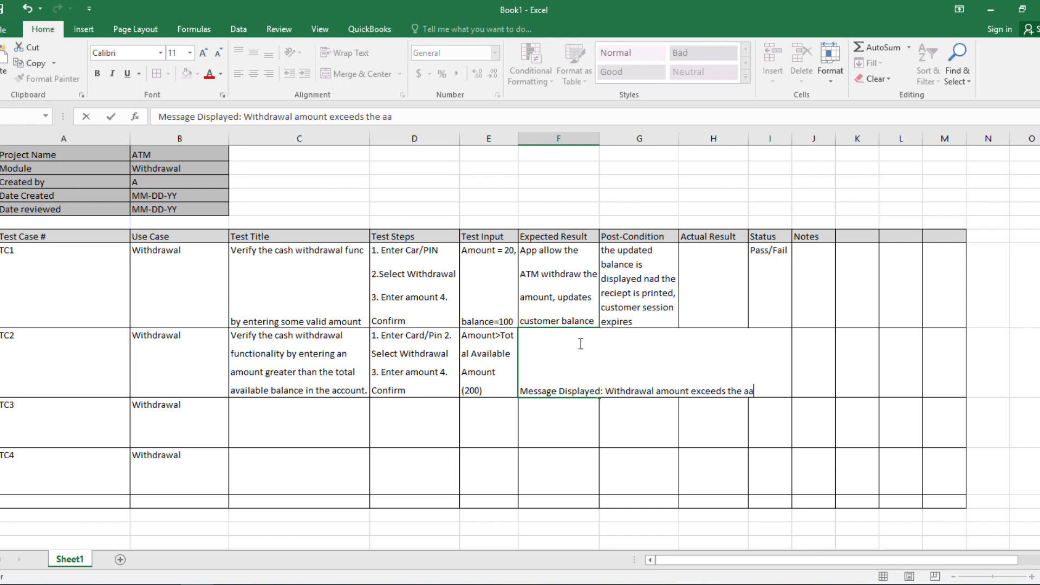
pyautogui.write('a')
pyautogui.press('BackSpace')
pyautogui.write('lable a')
pyautogui.press('BackSpace')
pyautogui.write('amount')
pyautogui.press('Return')
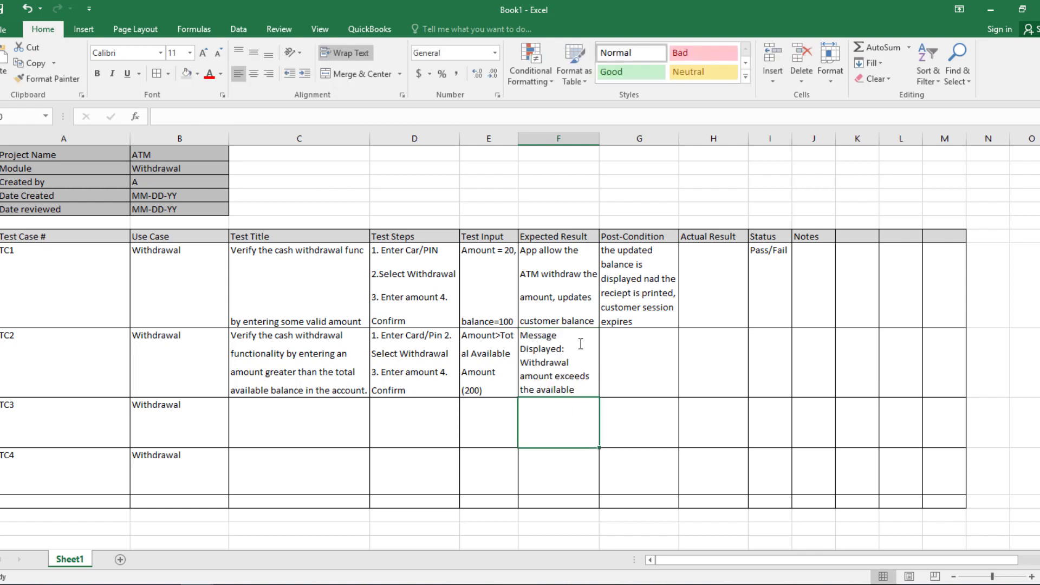
pyautogui.click(567, 353)
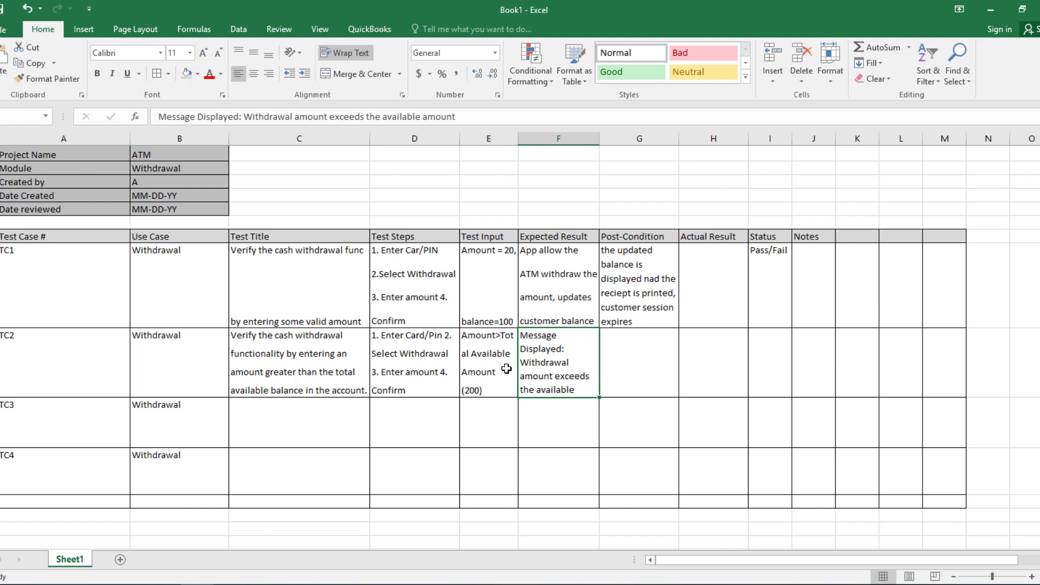
# - Enter the TC2 post-condition "no change in balance, back to main menu"
pyautogui.doubleClick(656, 352)
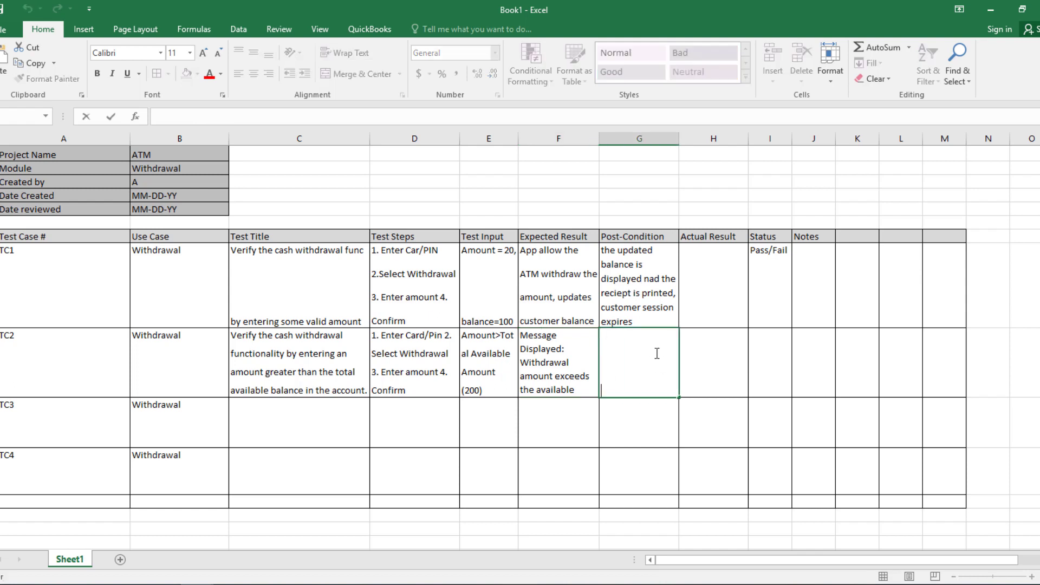
pyautogui.write('no change ')
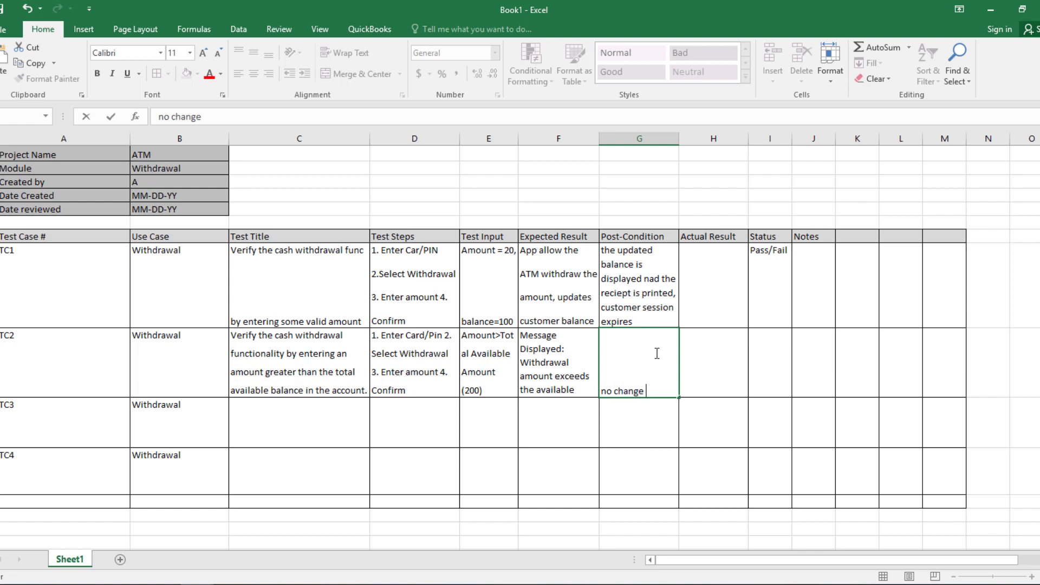
pyautogui.write('in balance, back ')
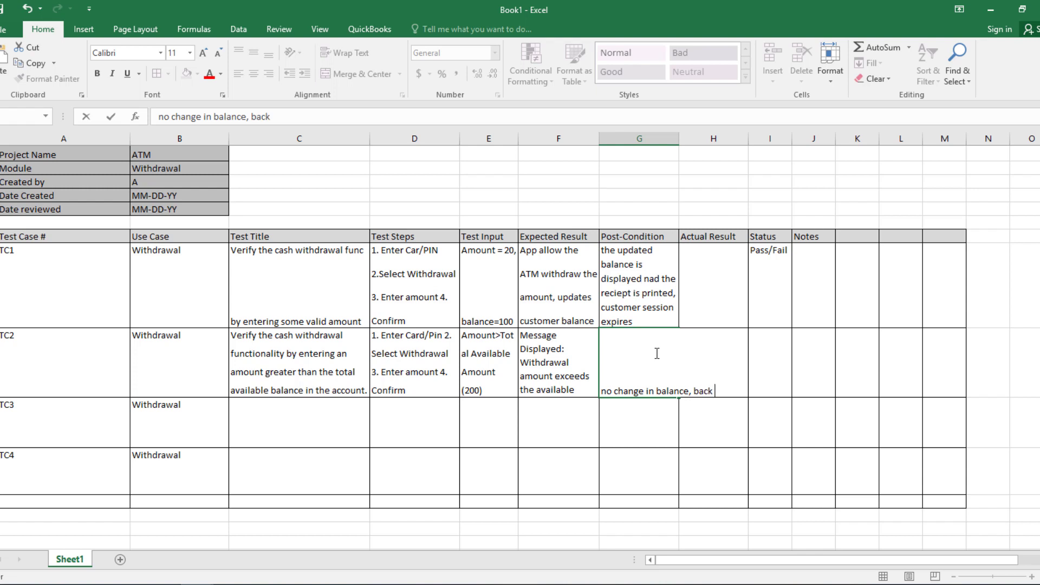
pyautogui.write('to main menu')
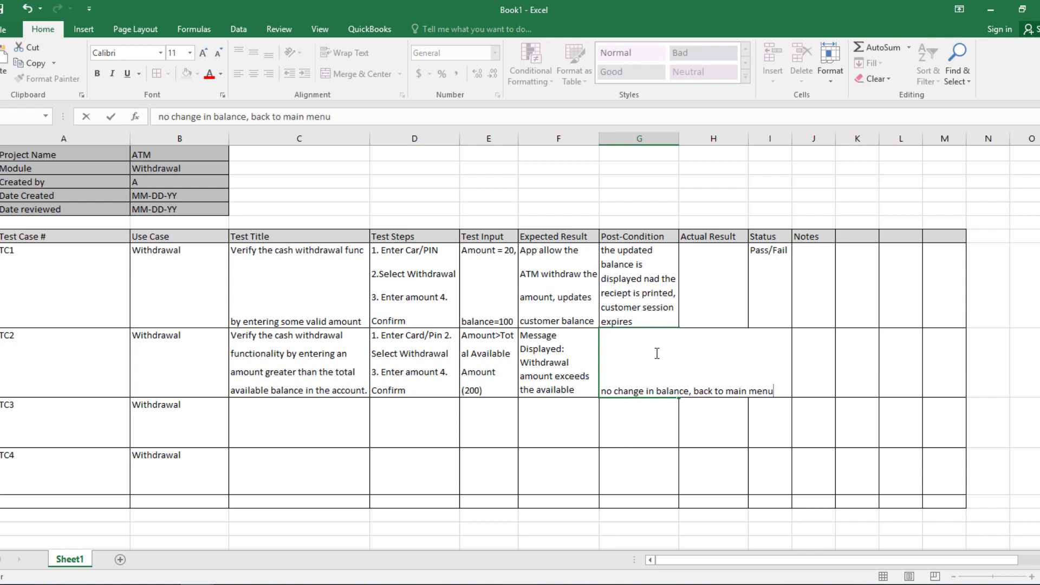
pyautogui.press('Return')
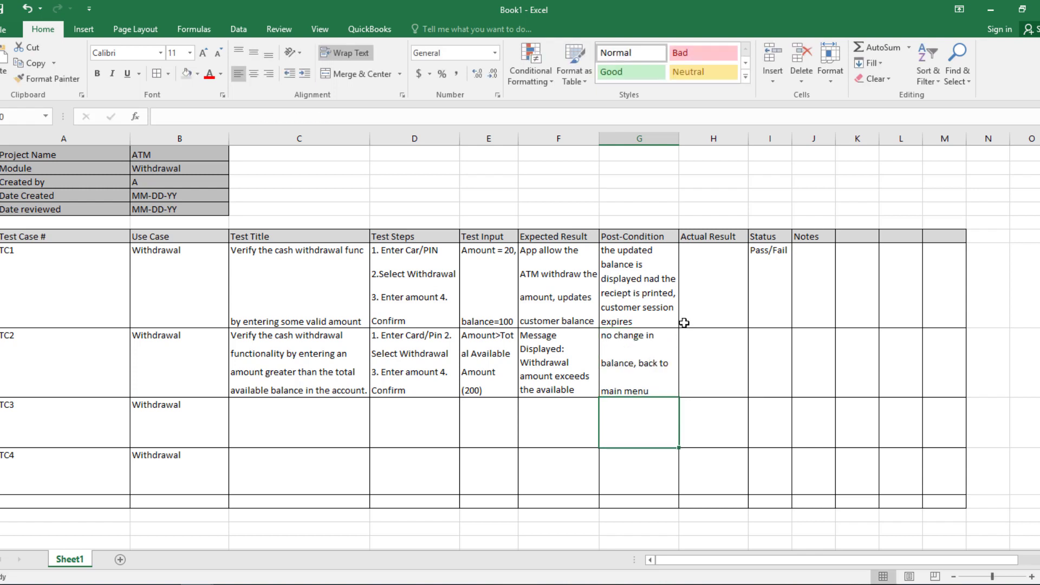
# - Review the TC2 row against TC1, checking its test title, test steps, test input and post-condition
pyautogui.click(646, 362)
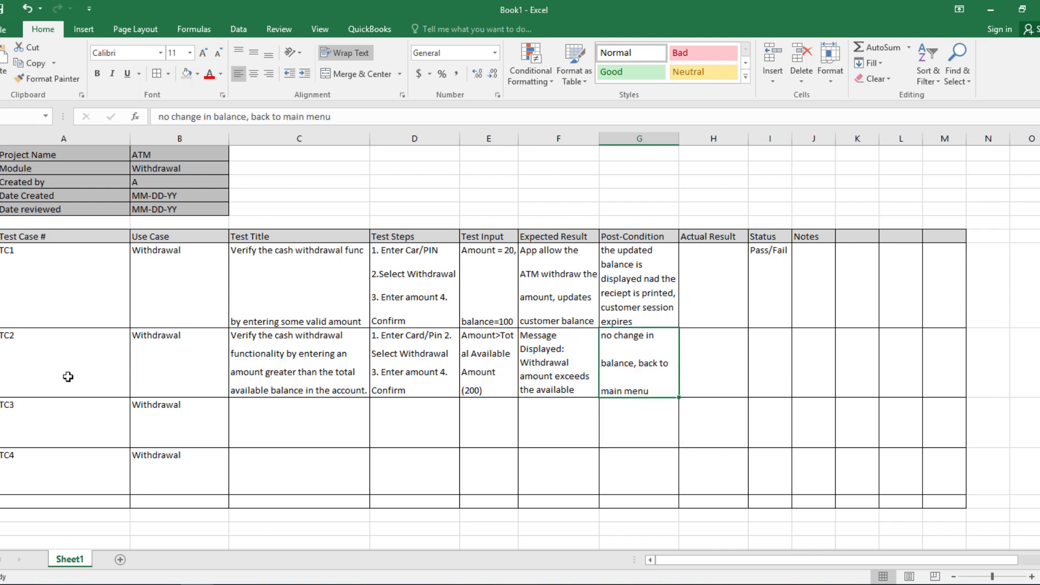
pyautogui.click(720, 373)
pyautogui.click(602, 378)
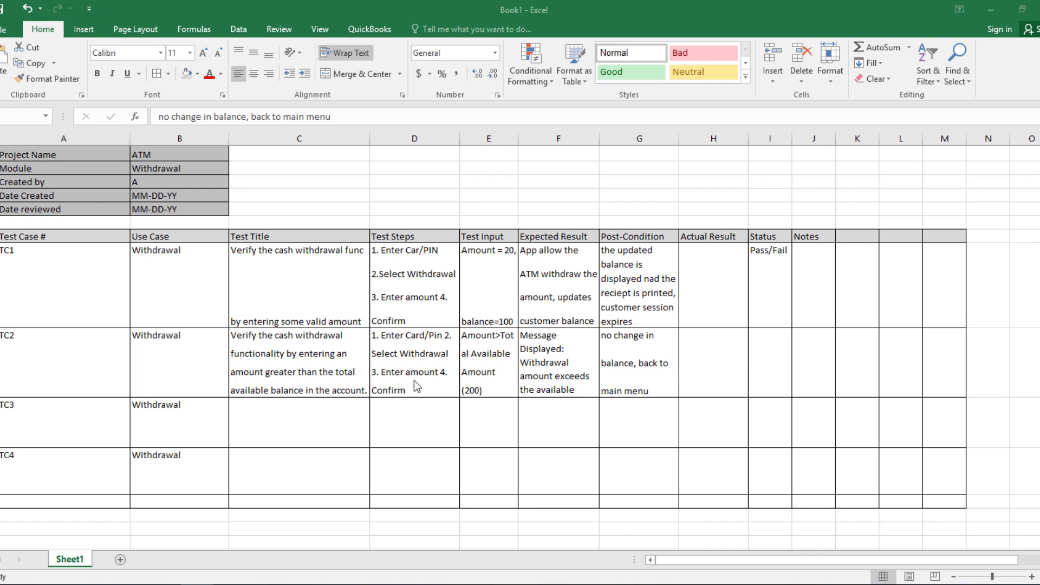
pyautogui.click(152, 360)
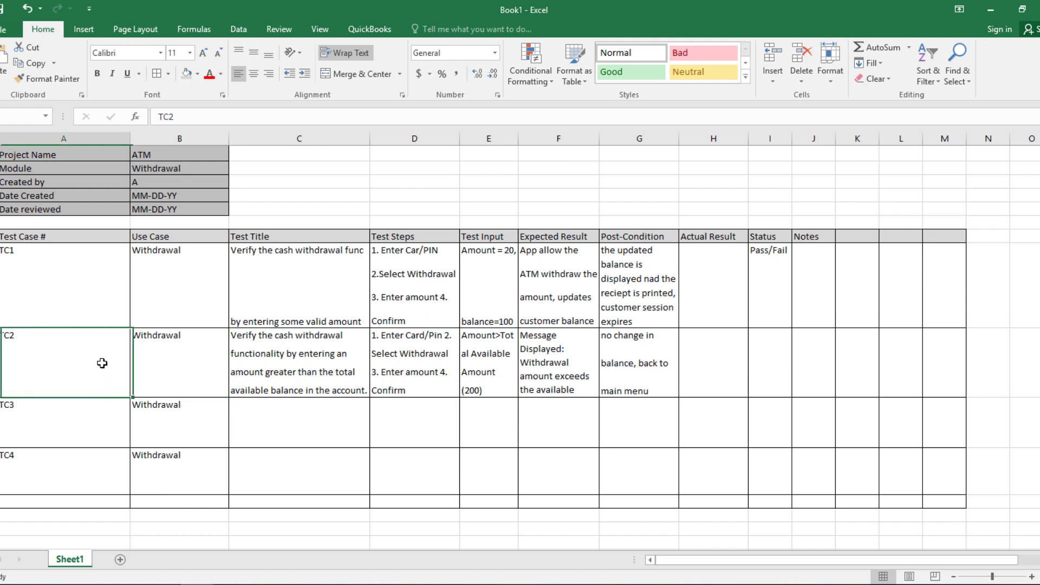
pyautogui.click(5, 361)
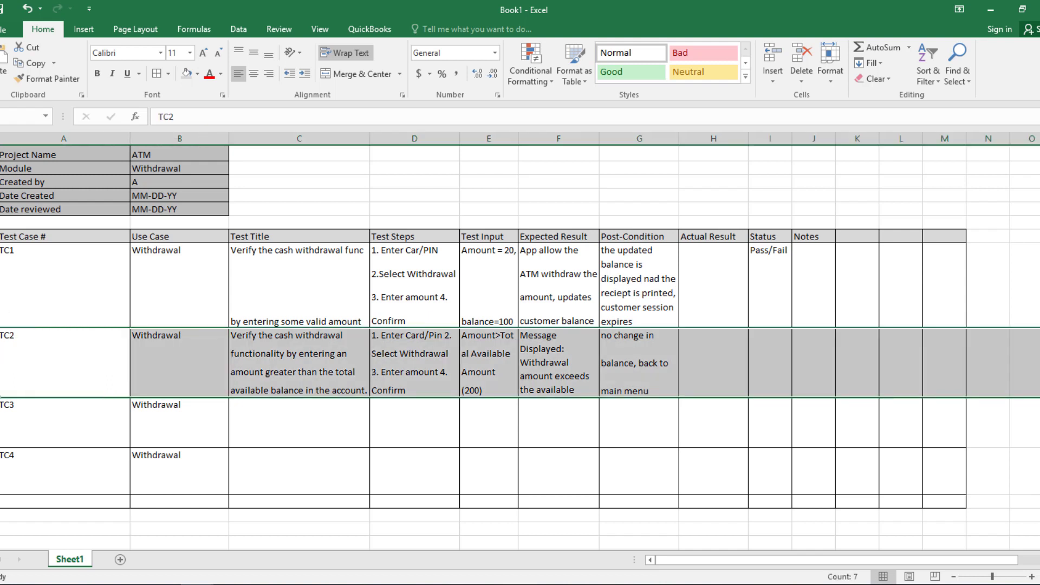
pyautogui.click(3, 284)
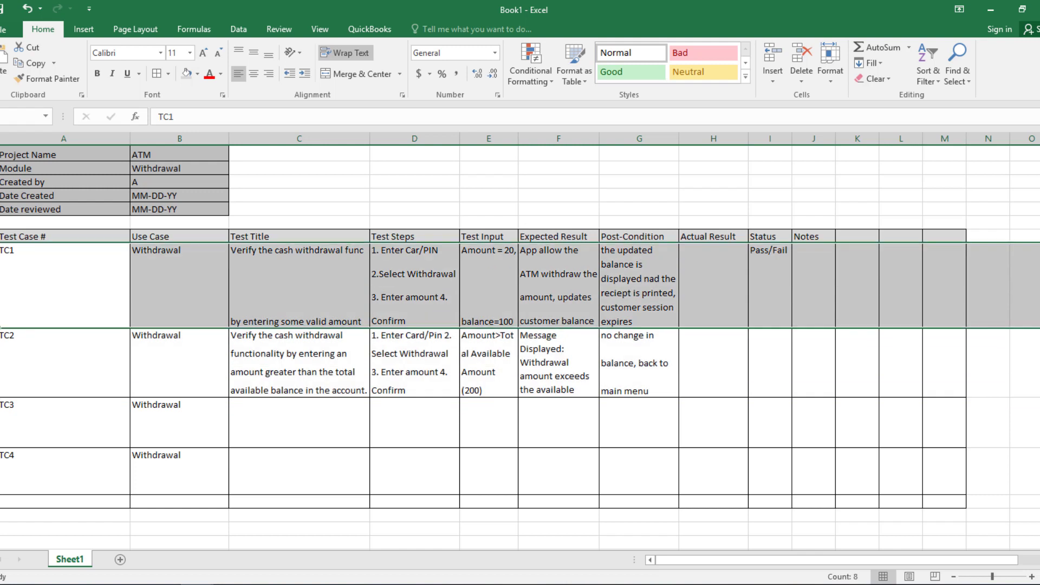
pyautogui.click(1, 354)
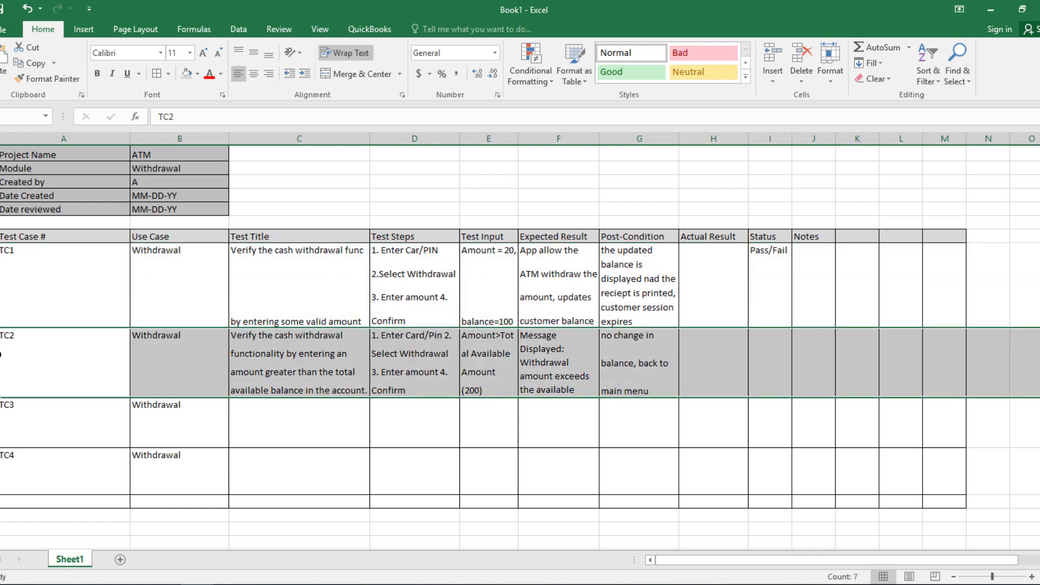
pyautogui.click(325, 359)
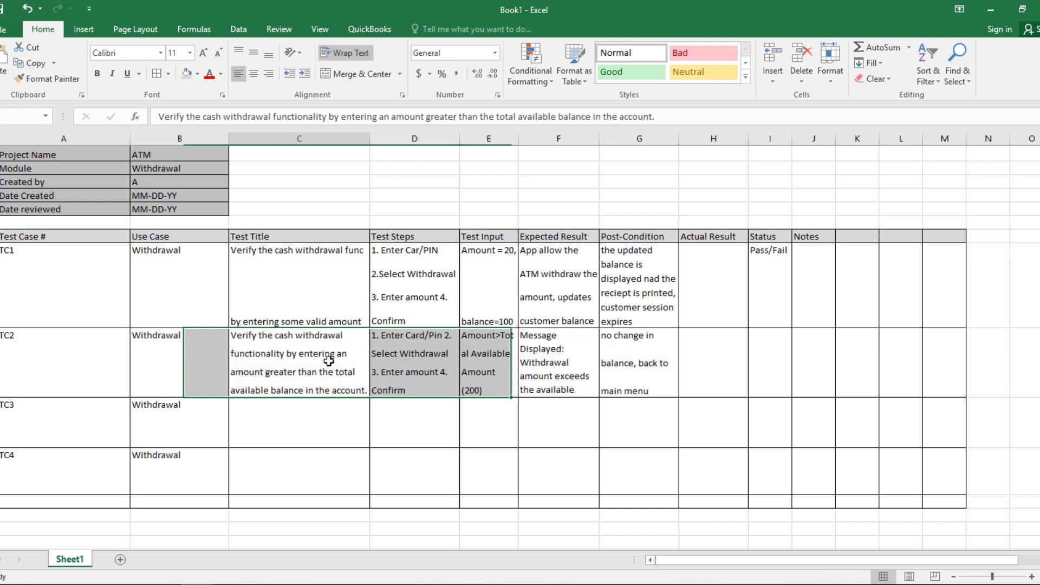
pyautogui.click(398, 375)
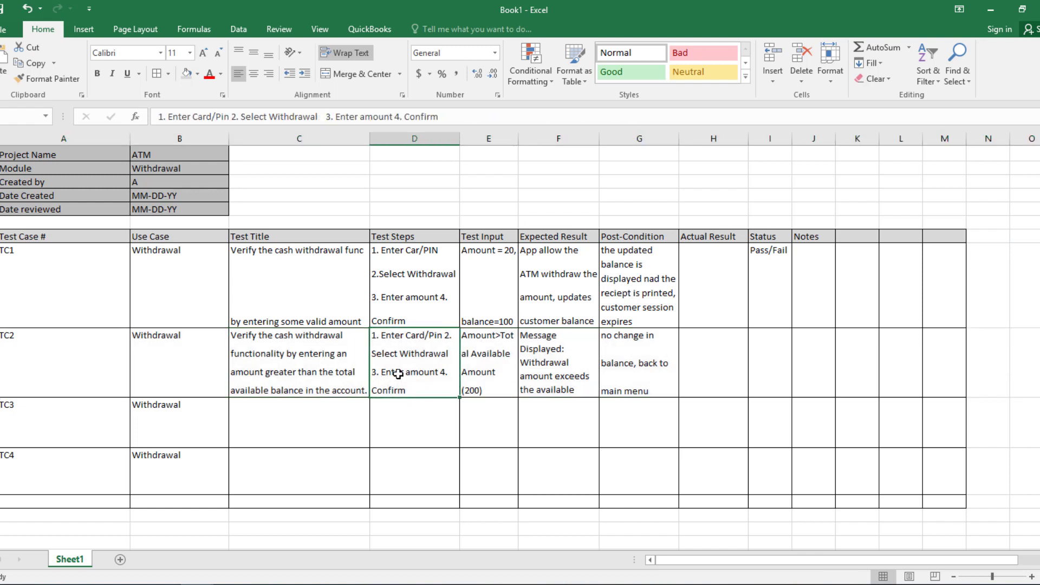
pyautogui.click(479, 365)
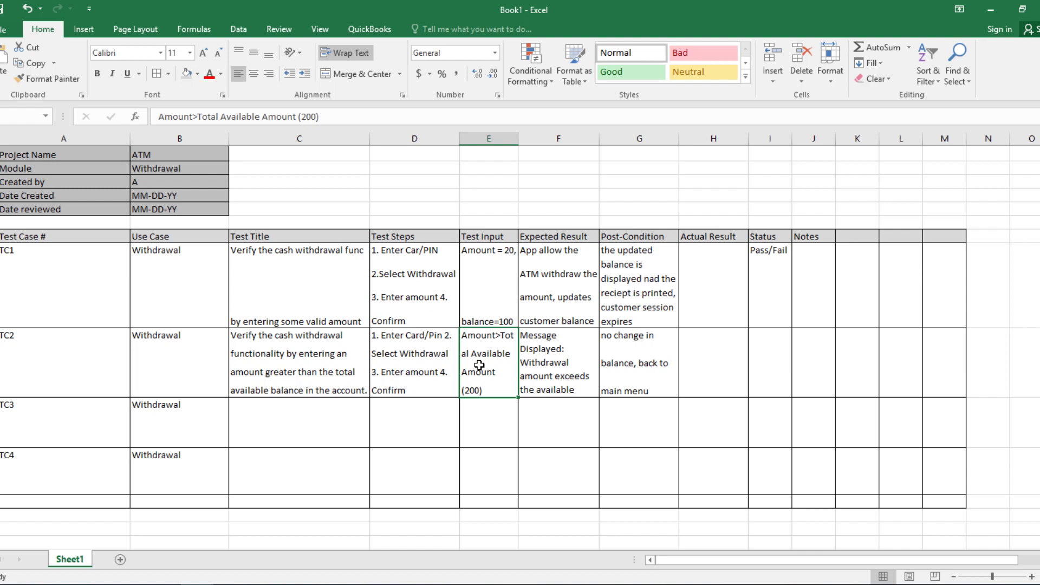
pyautogui.click(336, 366)
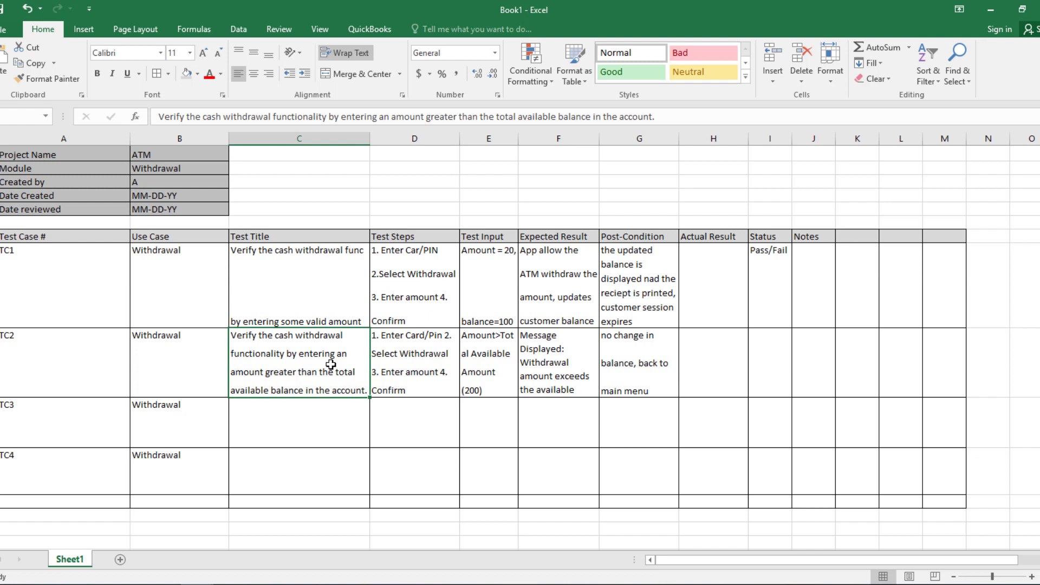
# - Enter 35 as the test input for TC3
pyautogui.doubleClick(301, 408)
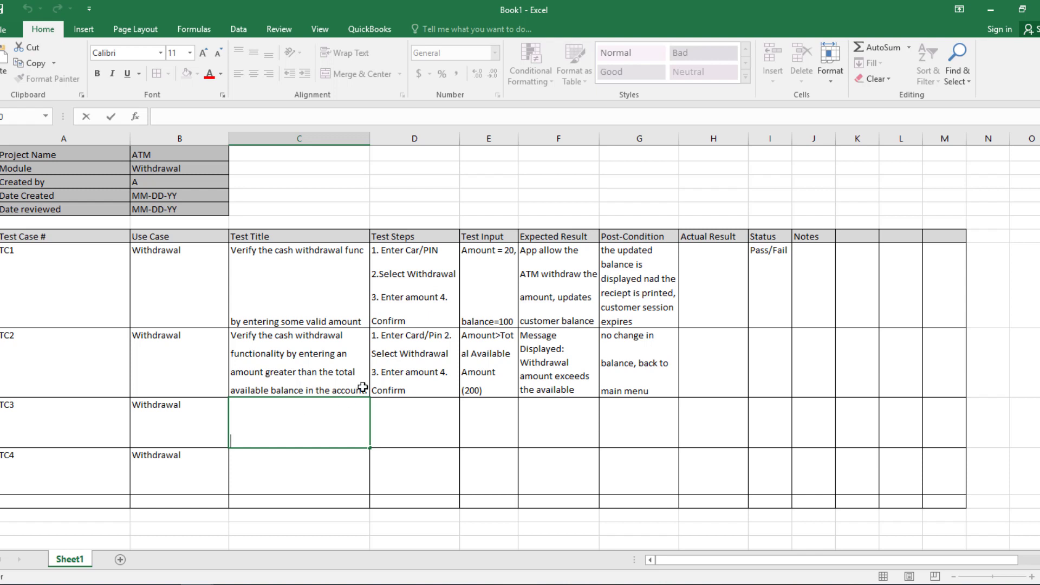
pyautogui.doubleClick(472, 413)
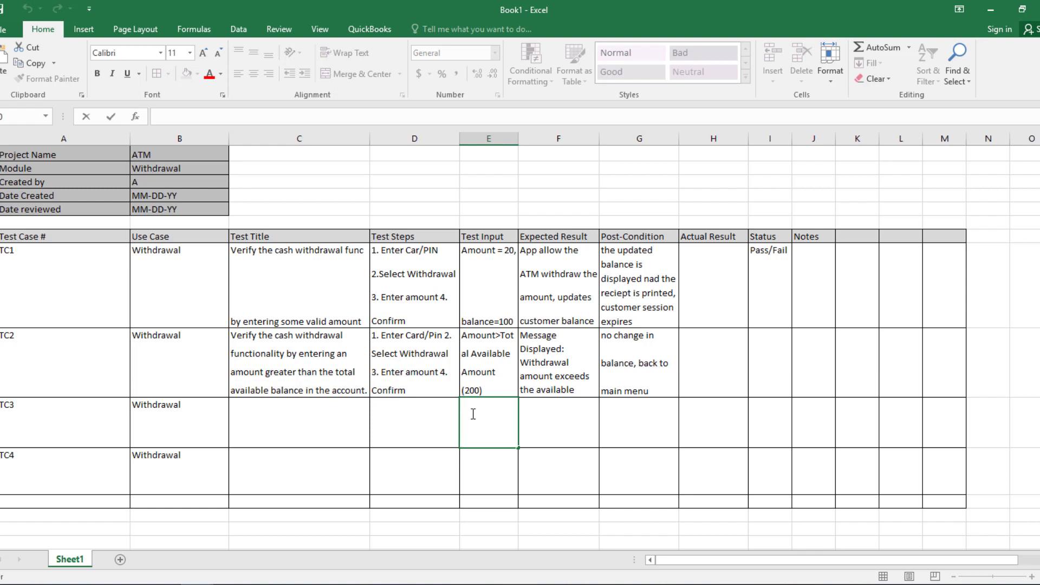
pyautogui.write('35')
pyautogui.hotkey('ctrl', 'Return')
pyautogui.press('Right')
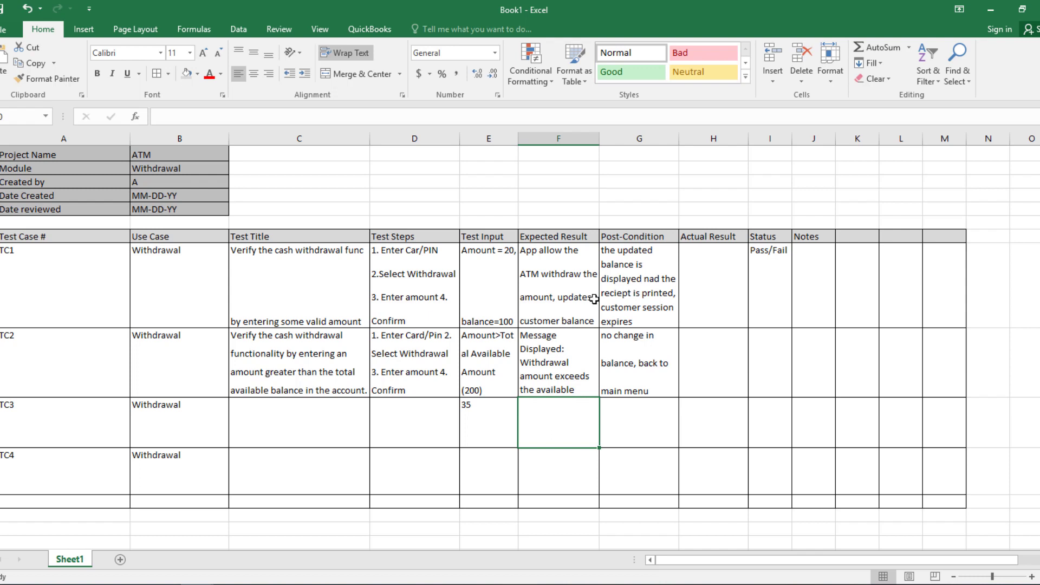
# - Enter the TC3 post-condition "offer different amount, like $20 or $40"
pyautogui.click(641, 424)
pyautogui.doubleClick(641, 424)
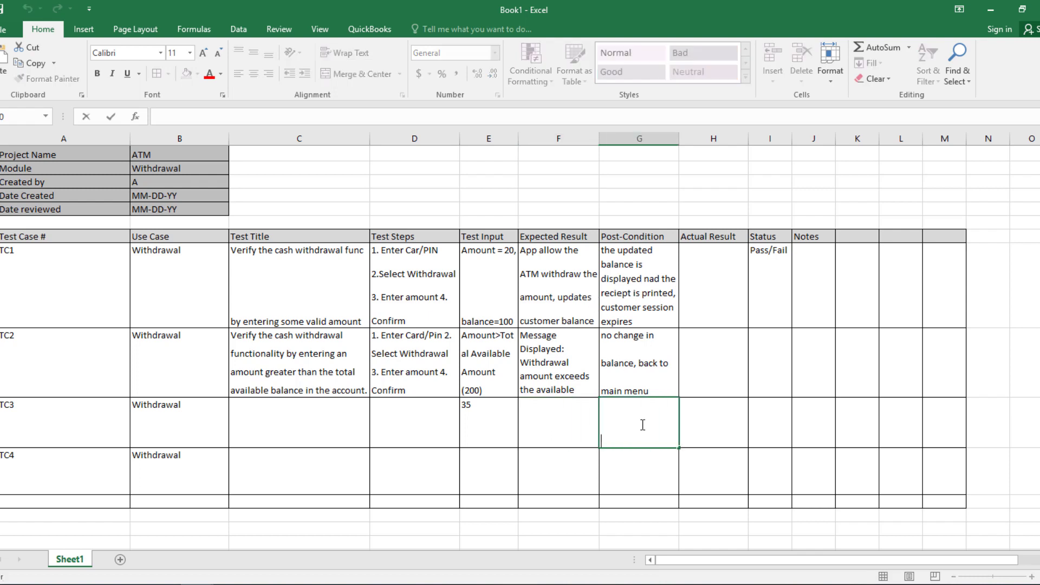
pyautogui.write('offer different ')
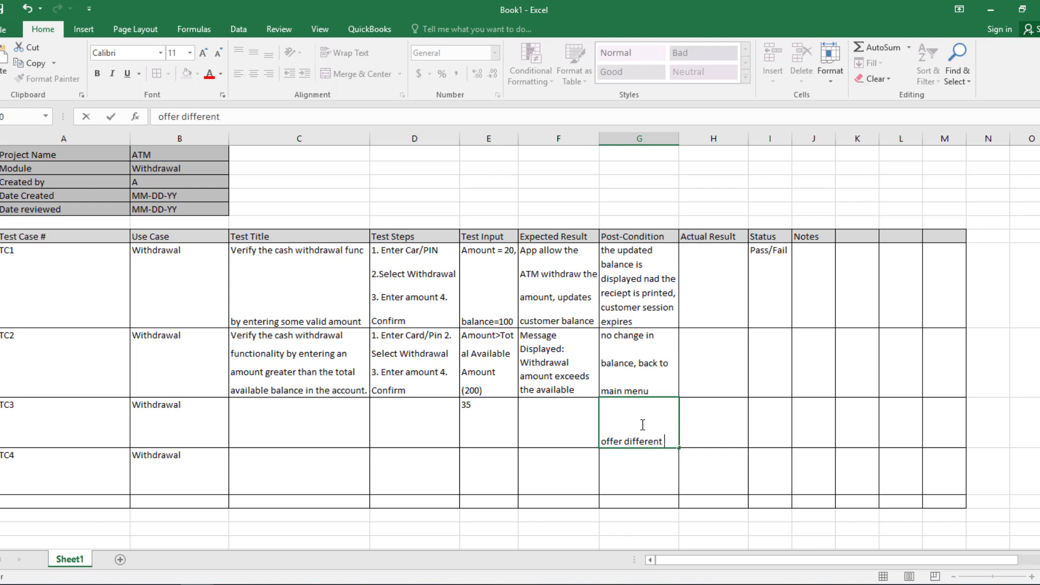
pyautogui.write('amount, l')
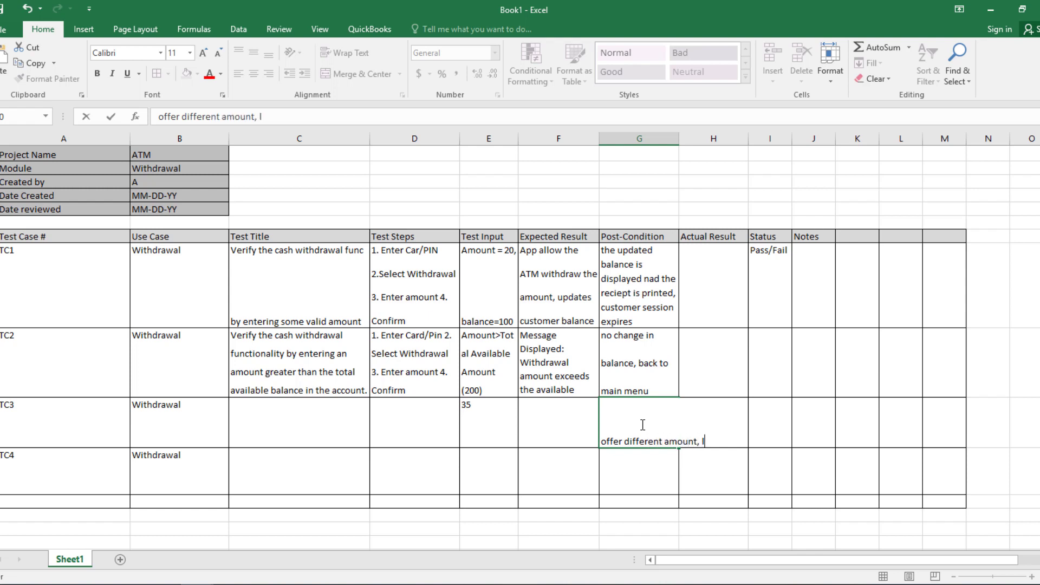
pyautogui.write('ike $20 or $40')
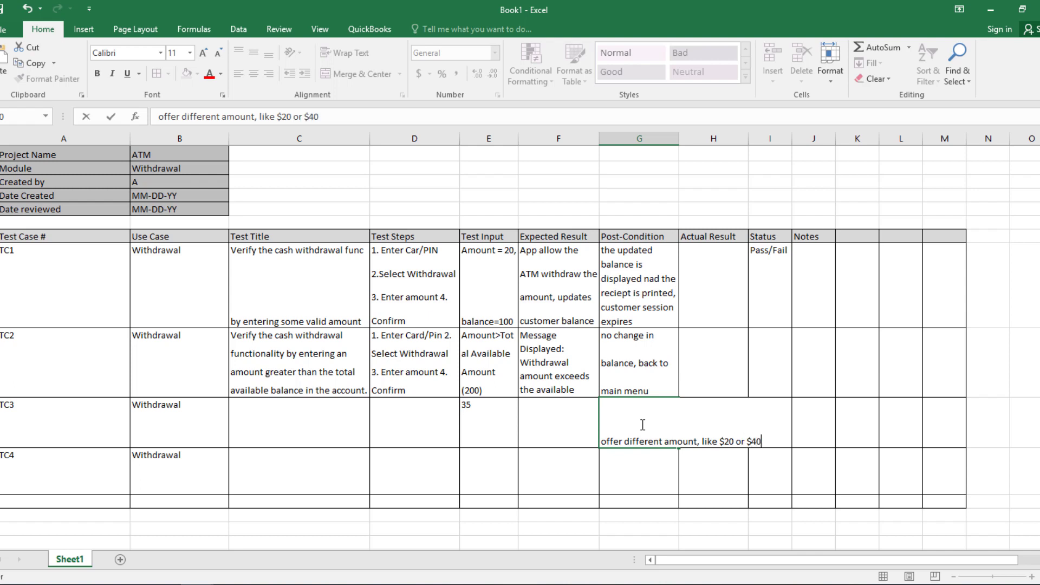
pyautogui.press('Return')
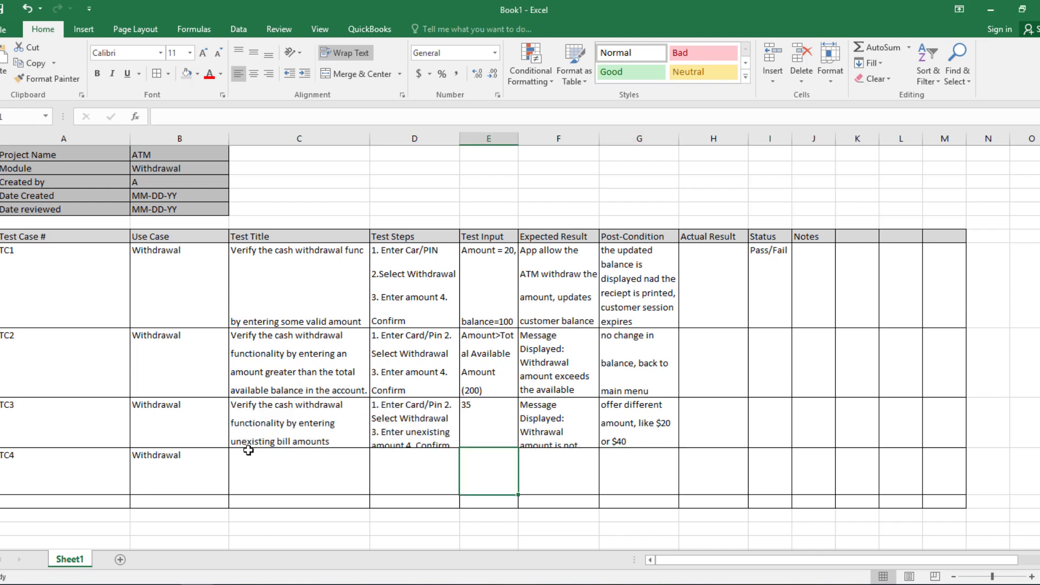
# - Heighten the TC3 row and enter the TC4 test title "Verify the cash withdrawal functionality by entering an amount greater than per day limit ($5000)"
pyautogui.click(263, 466)
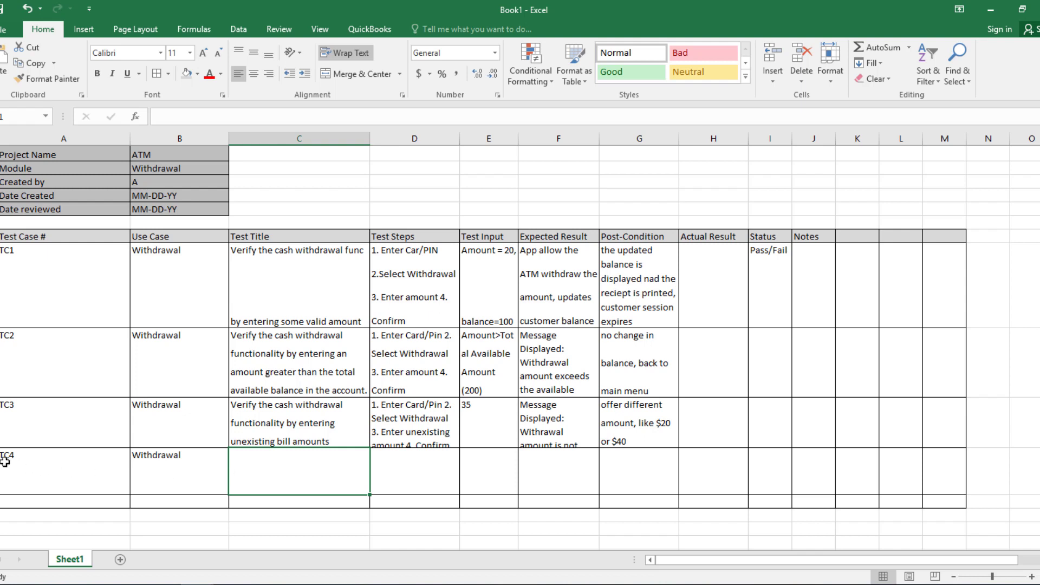
pyautogui.moveTo(1, 447); pyautogui.dragTo(1, 458)
pyautogui.doubleClick(258, 481)
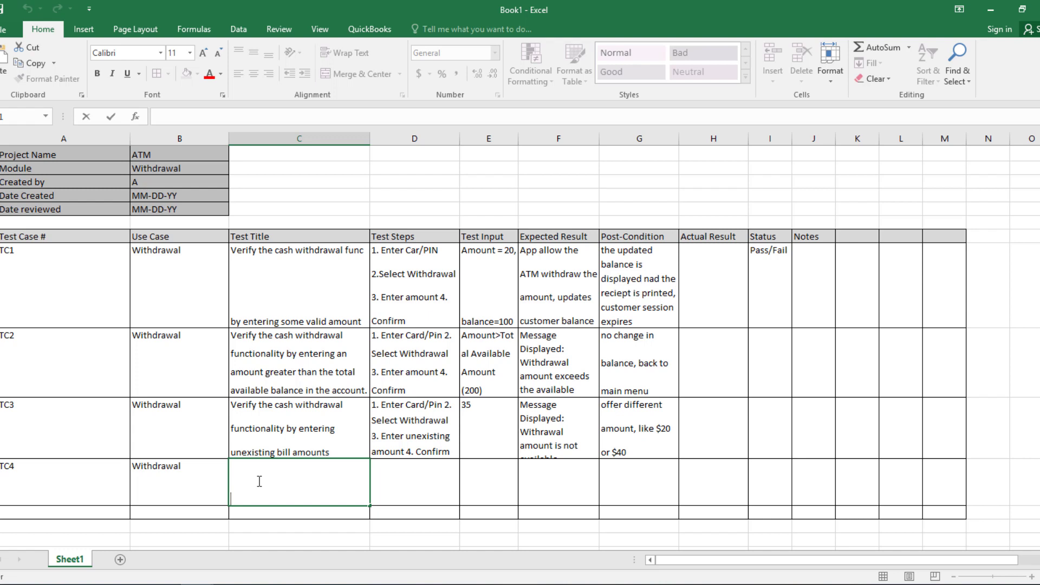
pyautogui.write('Verify the')
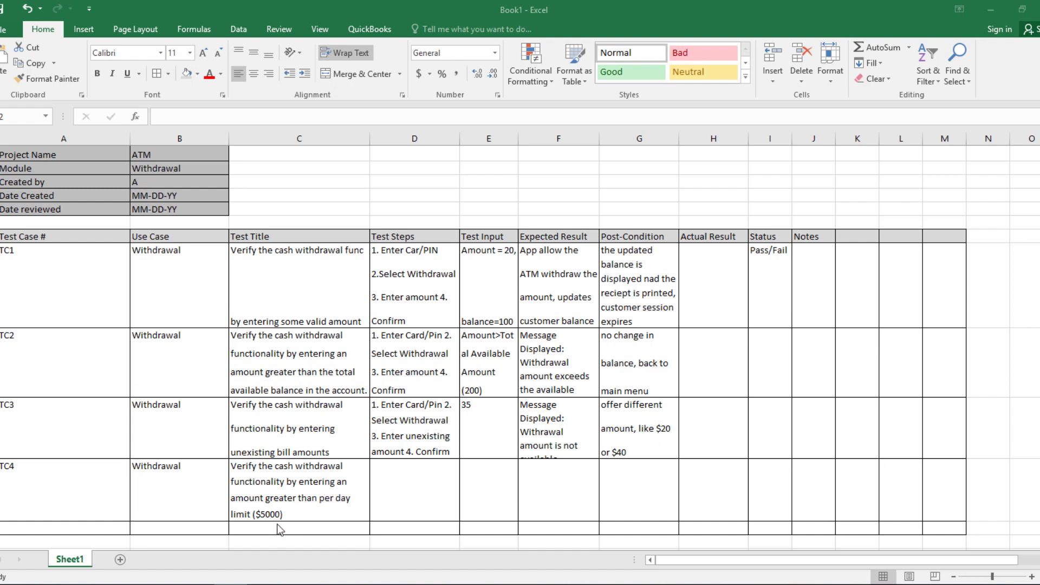
# - Reuse the TC3 test steps for TC4: "1. Enter Card/Pin 2. Select Withdrawal 3. Enter unexisting amount 4. Confirm"
pyautogui.click(400, 429)
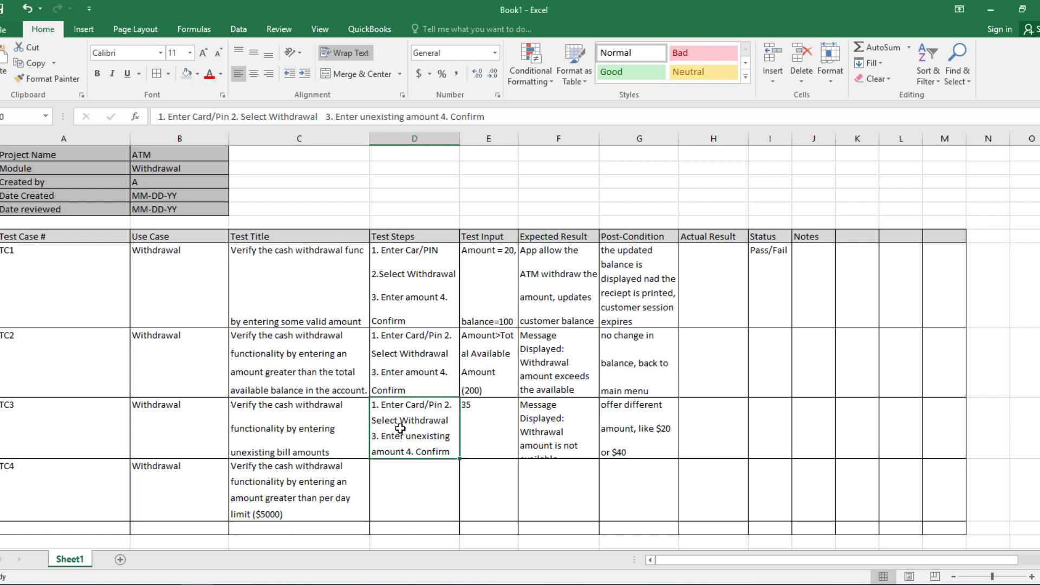
pyautogui.doubleClick(405, 485)
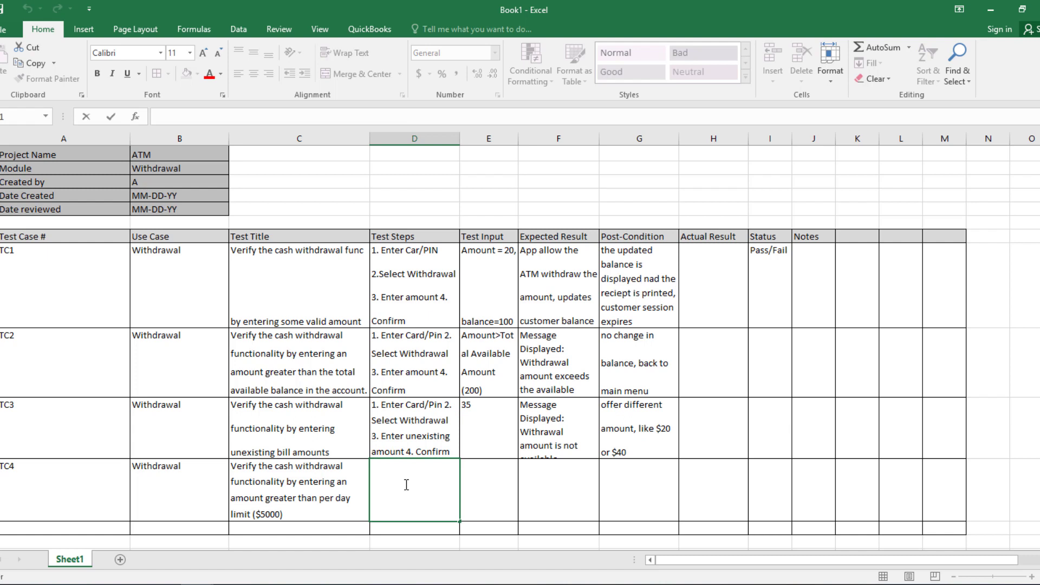
pyautogui.click(418, 445)
pyautogui.hotkey('ctrl', 'z')
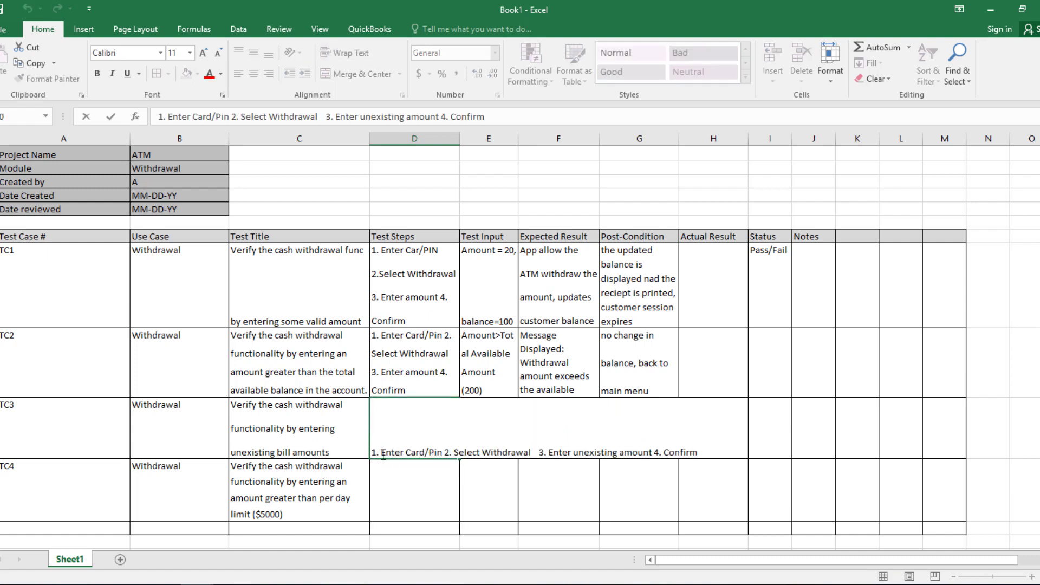
pyautogui.click(416, 493)
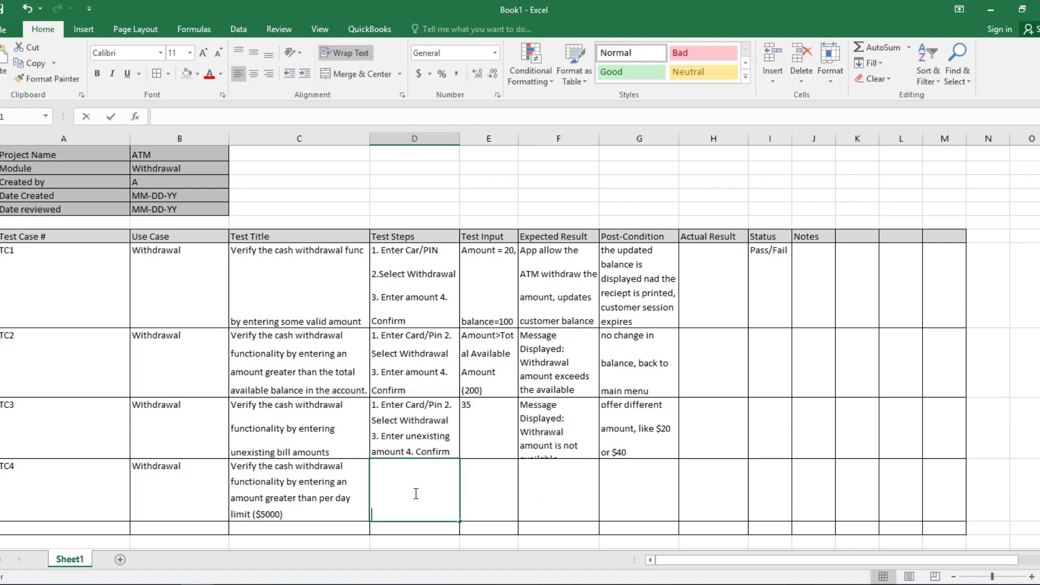
pyautogui.write('1. Enter Card/Pin 2. Select Withdrawal 3. Enter unexisting amount 4. Confirm')
pyautogui.click(351, 489)
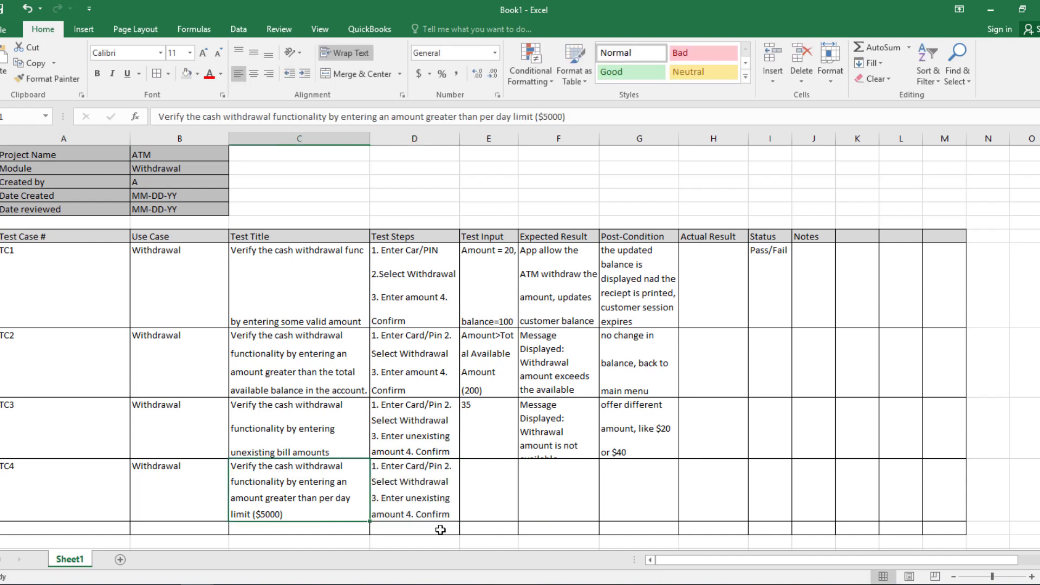
# - Change step 3 of the TC4 test steps to "Enter amount that exceed daily limit"
pyautogui.doubleClick(410, 503)
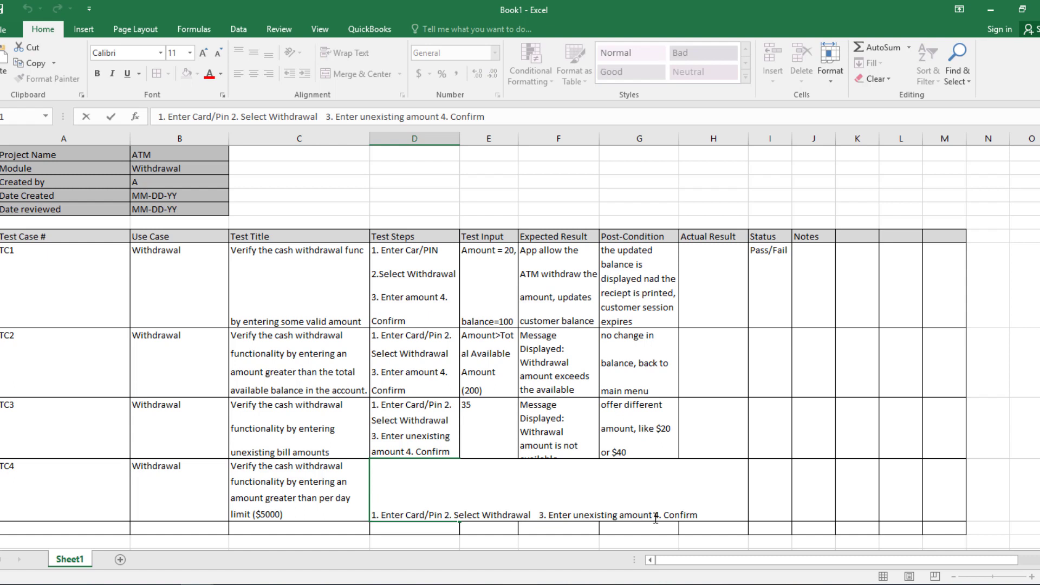
pyautogui.moveTo(655, 518); pyautogui.dragTo(575, 515)
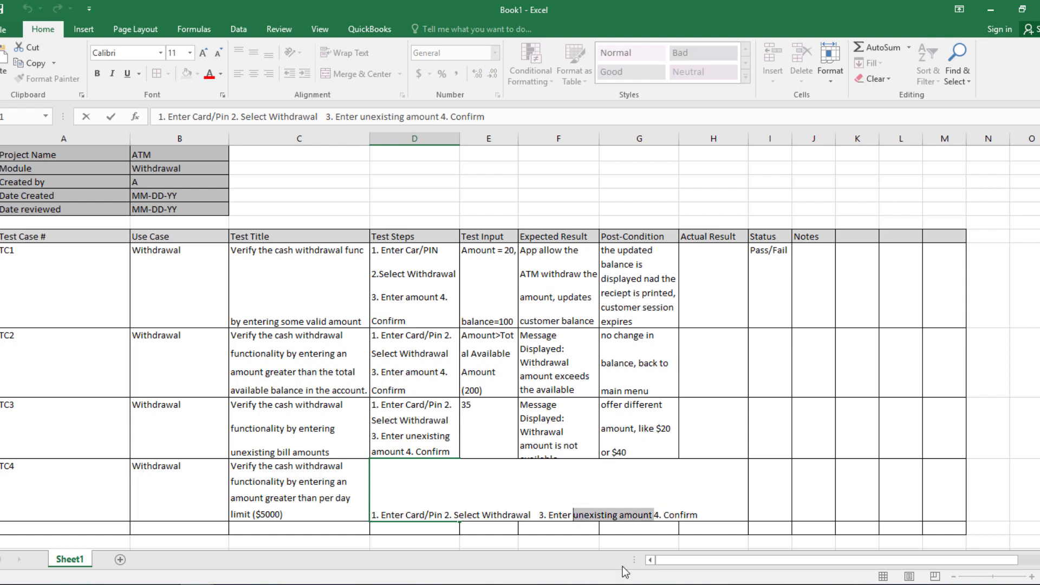
pyautogui.write('amount that e')
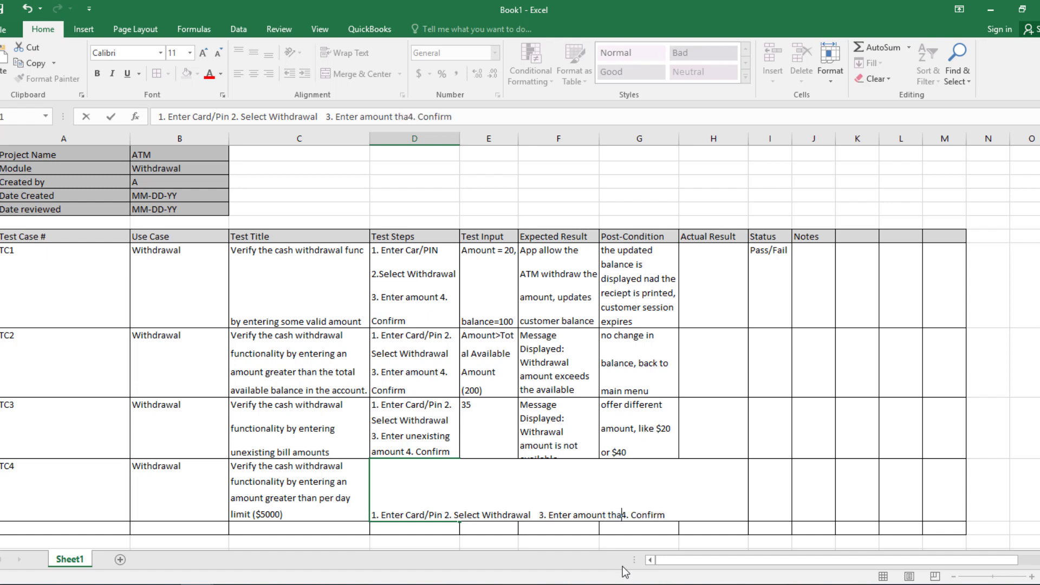
pyautogui.write('xce')
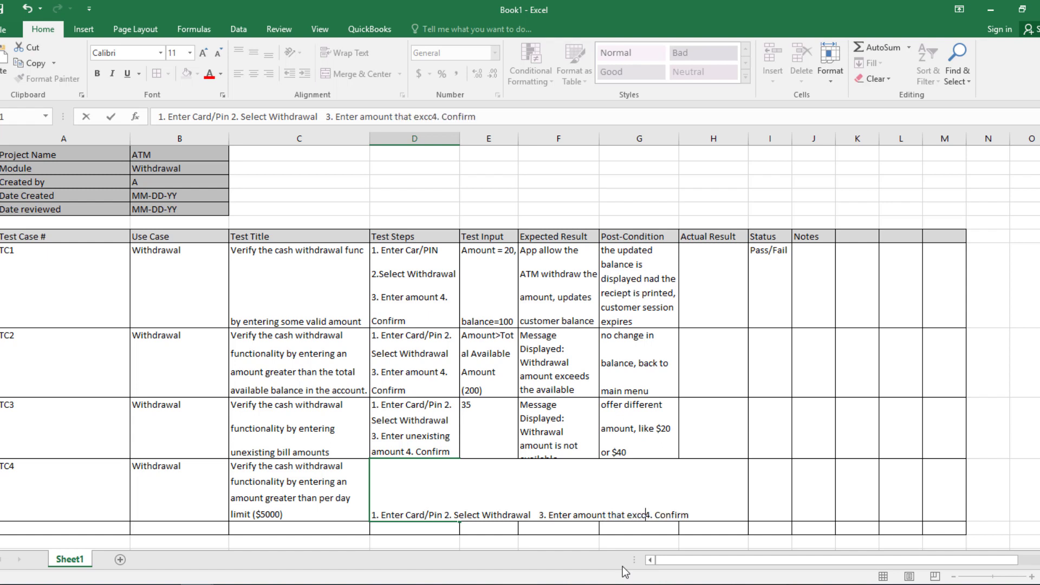
pyautogui.write('ed dayl')
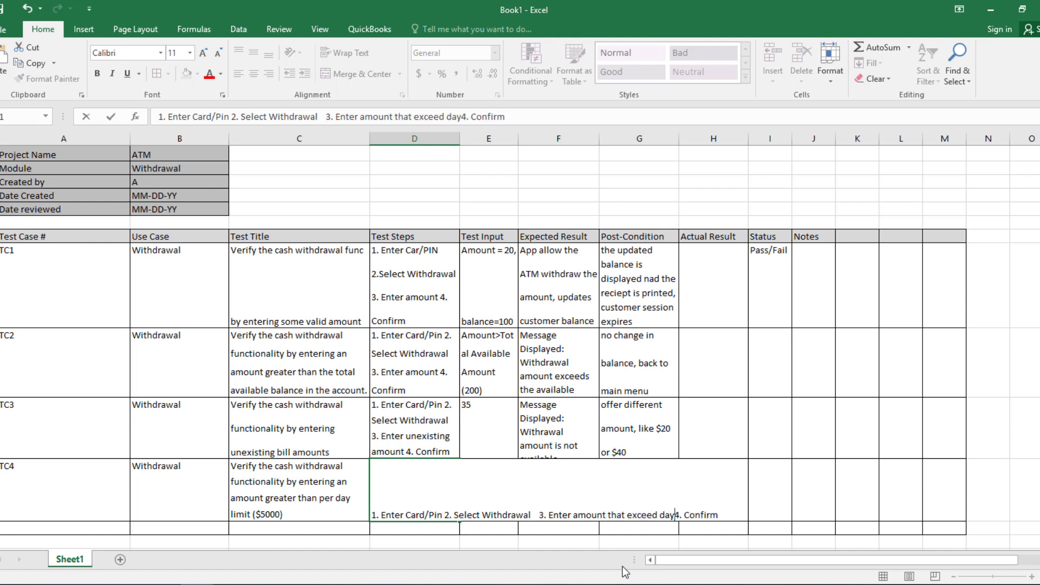
pyautogui.write('iy l')
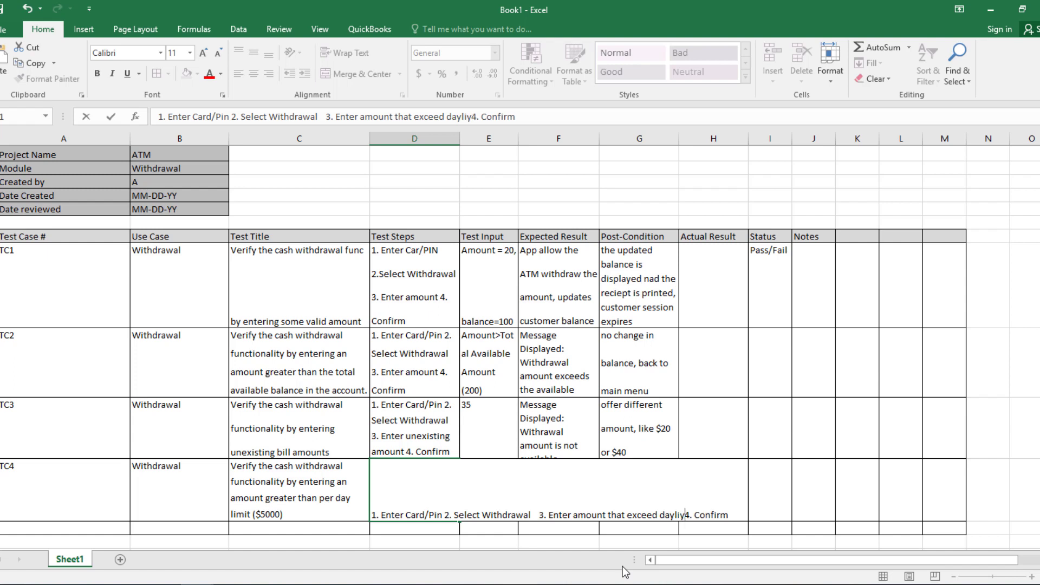
pyautogui.press('BackSpace')
pyautogui.press('BackSpace')
pyautogui.press('BackSpace')
pyautogui.press('BackSpace')
pyautogui.press('BackSpace')
pyautogui.press('BackSpace')
pyautogui.write('ily ')
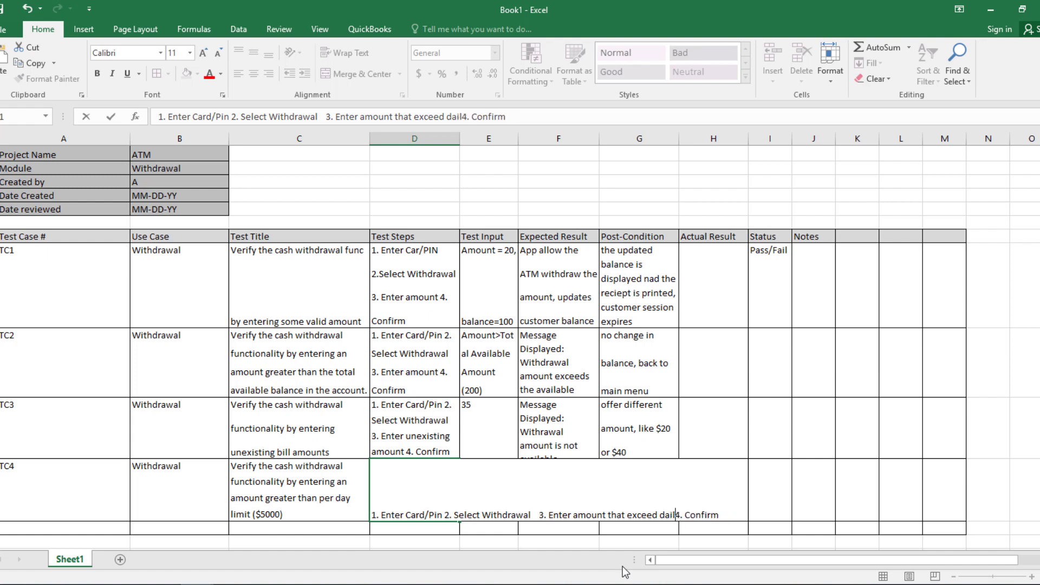
pyautogui.write('limit')
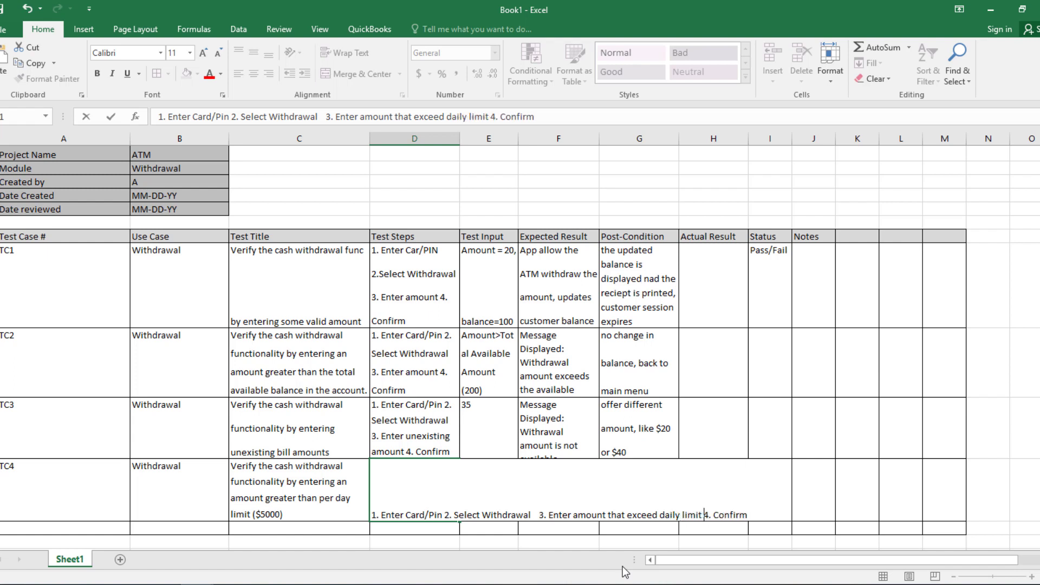
pyautogui.press('Return')
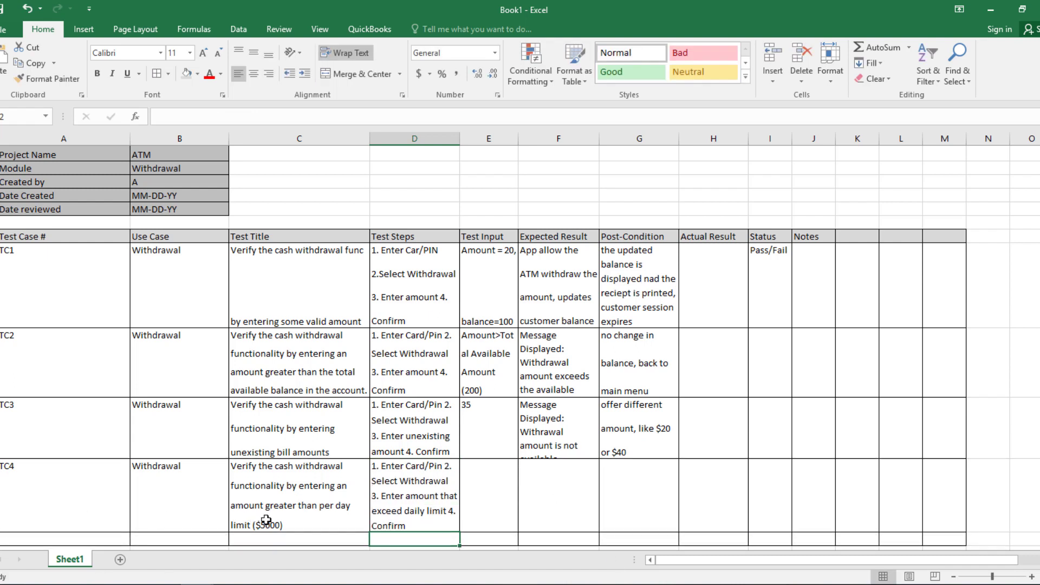
# - Enter 100,000,000 as the TC4 test input and heighten the TC3 row to fit its whole expected result
pyautogui.doubleClick(488, 491)
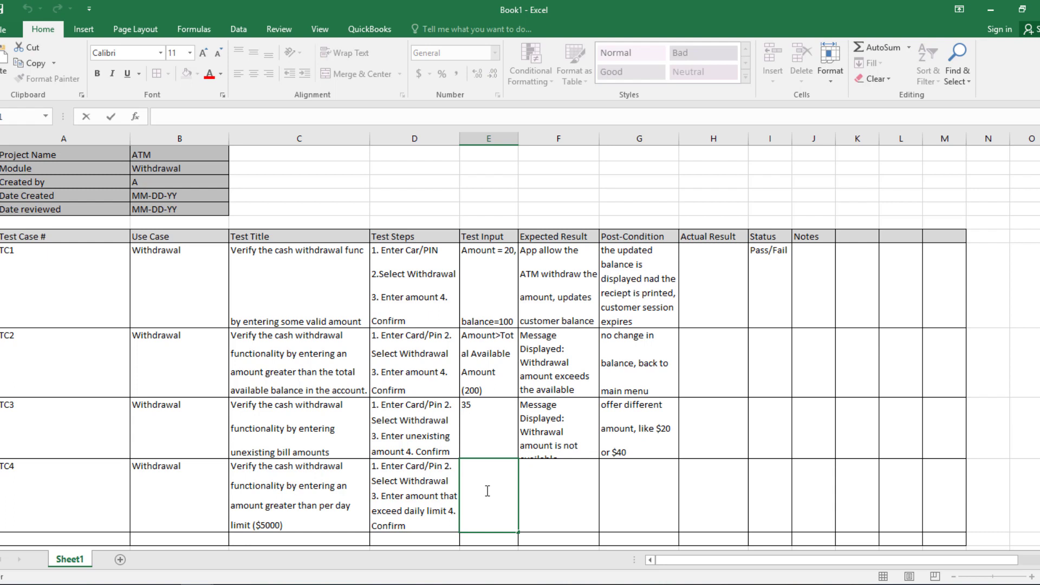
pyautogui.write('100,000,000')
pyautogui.doubleClick(541, 504)
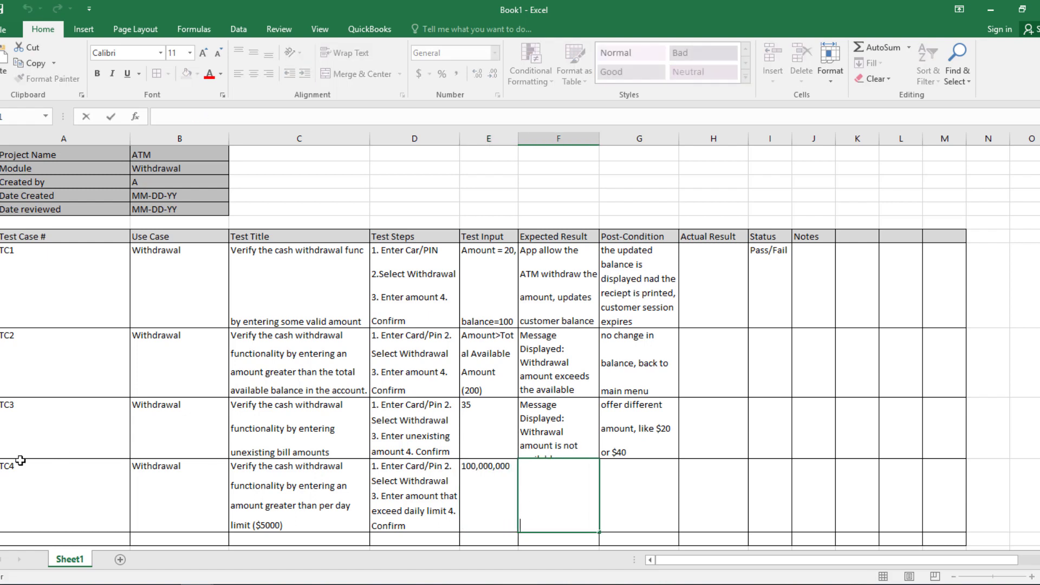
pyautogui.click(0, 495)
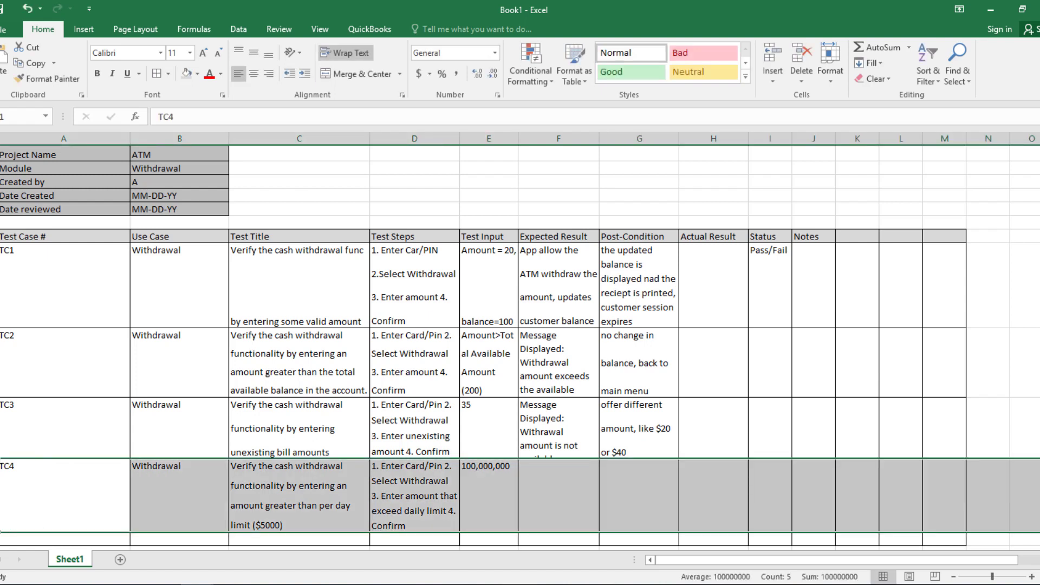
pyautogui.moveTo(0, 458); pyautogui.dragTo(0, 471)
pyautogui.click(565, 507)
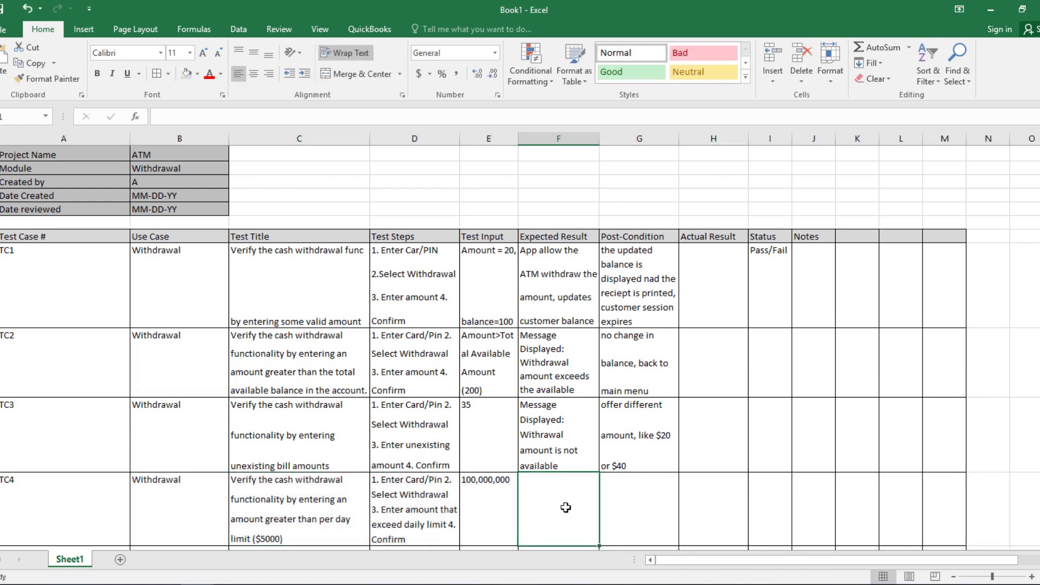
# - Enter the TC4 expected result "Message Displayed: Withrawal amount exceeds daily amount of $5000" and post-condition "offer different amount, like $5000"
pyautogui.doubleClick(566, 507)
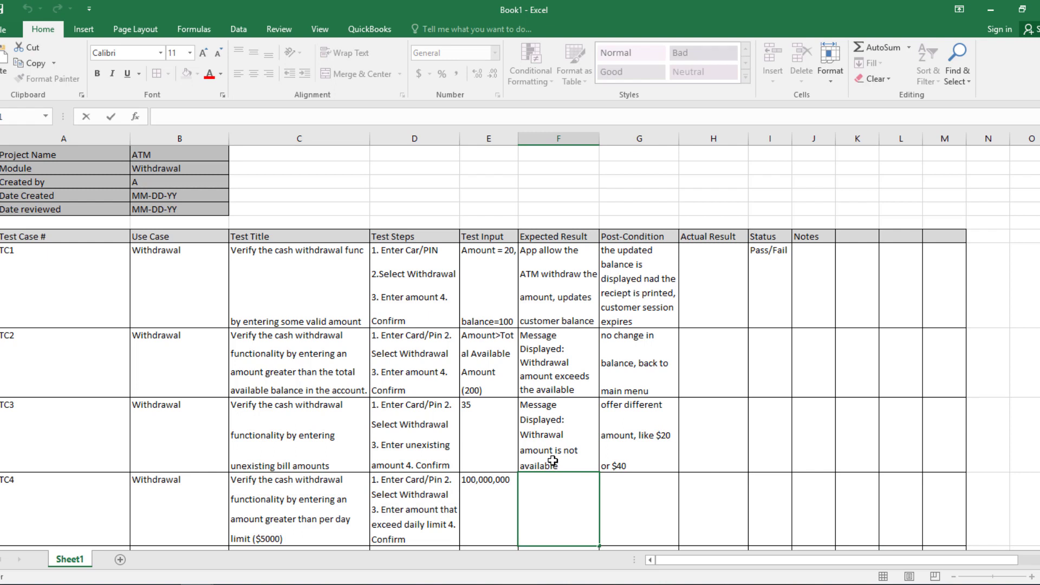
pyautogui.click(616, 498)
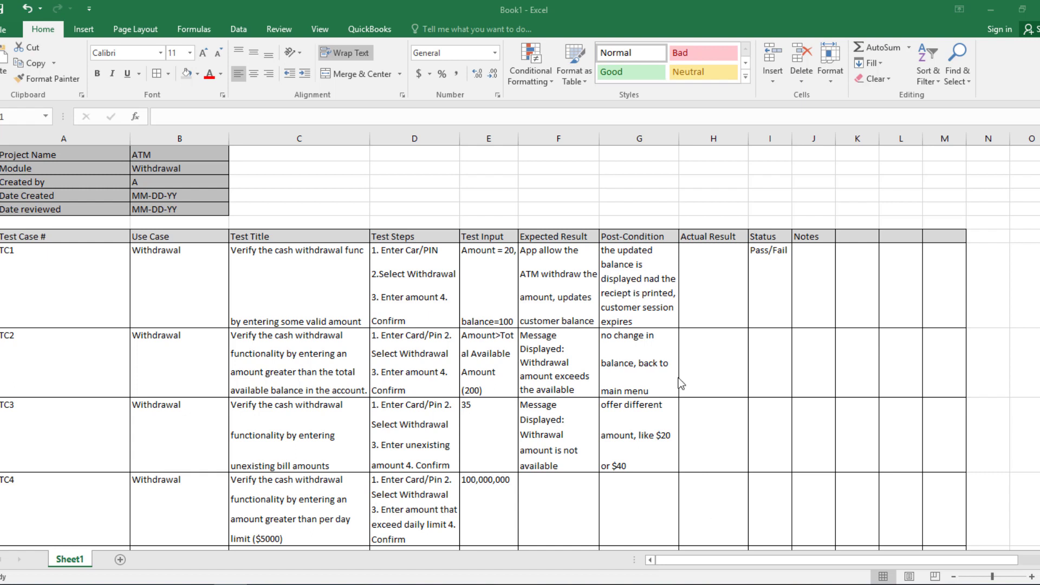
pyautogui.click(697, 494)
pyautogui.scroll(-1, 696, 486)
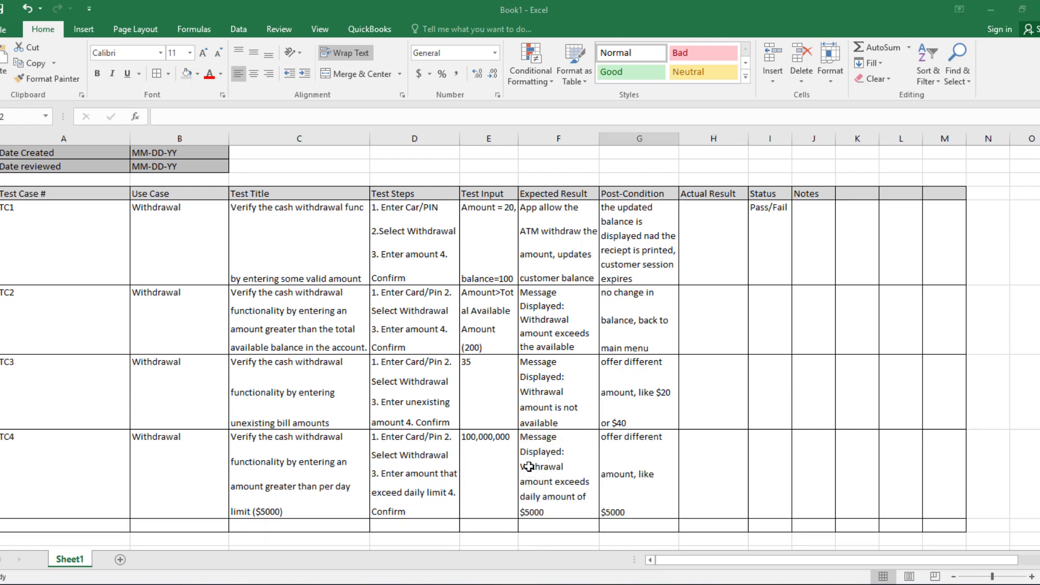
# - Review the TC4 expected result and post-condition, and look over the whole test case table from TC1 to TC4
pyautogui.click(529, 482)
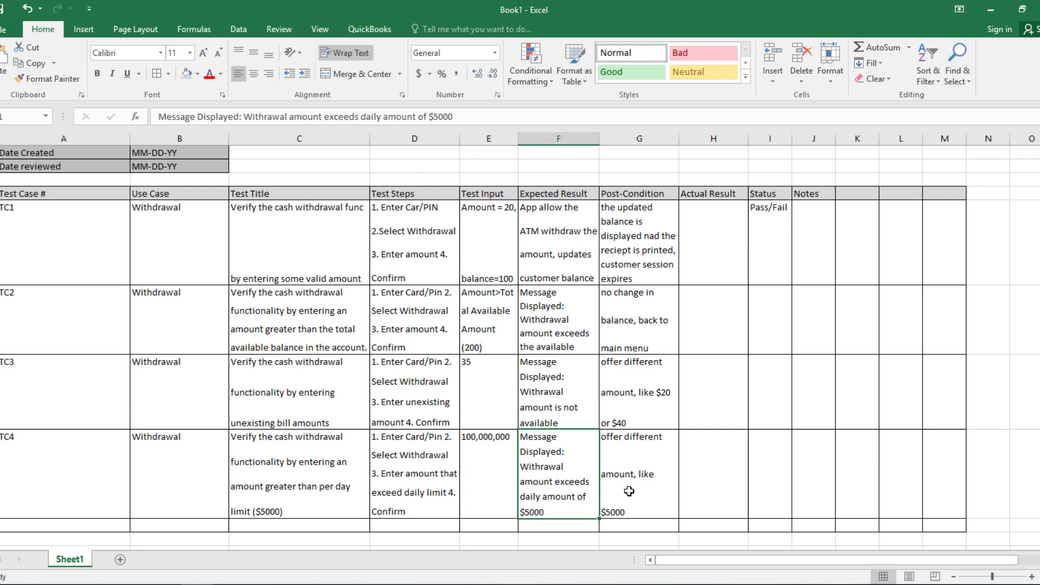
pyautogui.click(611, 514)
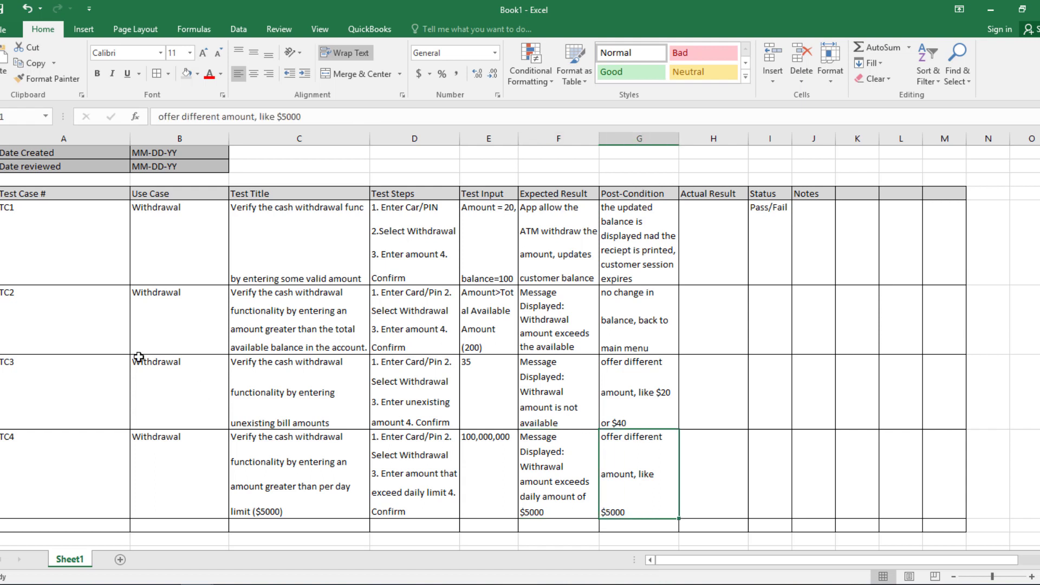
pyautogui.click(17, 231)
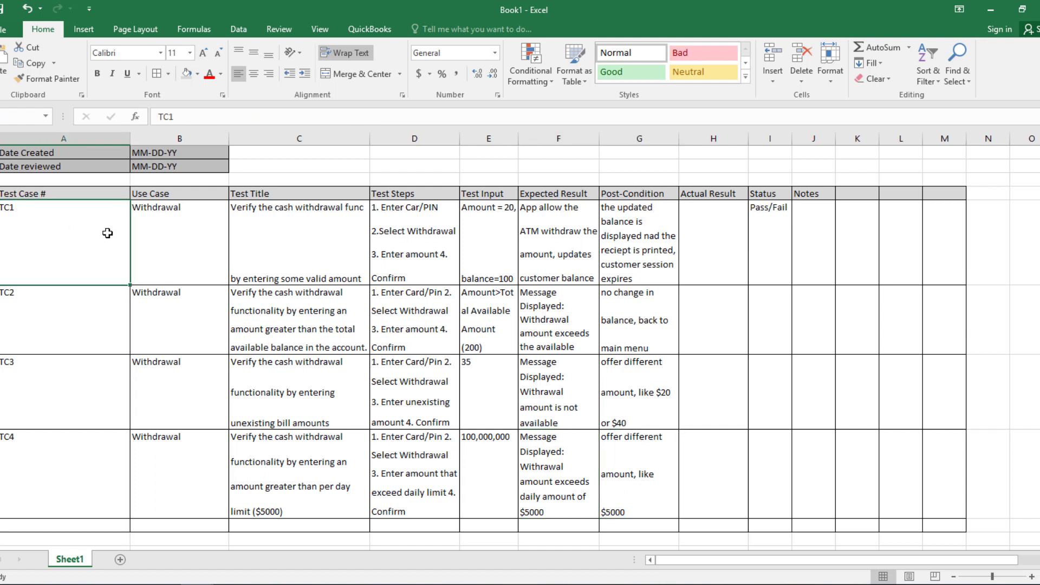
pyautogui.click(617, 475)
pyautogui.scroll(1, 618, 477)
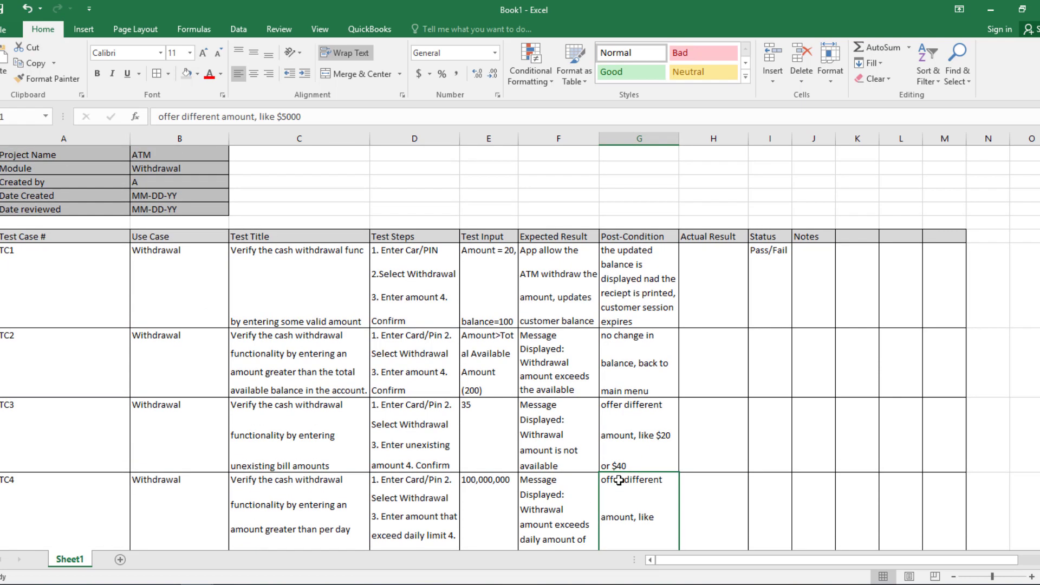
pyautogui.scroll(-4, 618, 479)
pyautogui.scroll(1, 618, 479)
pyautogui.scroll(4, 619, 480)
pyautogui.scroll(-1, 618, 481)
pyautogui.click(44, 247)
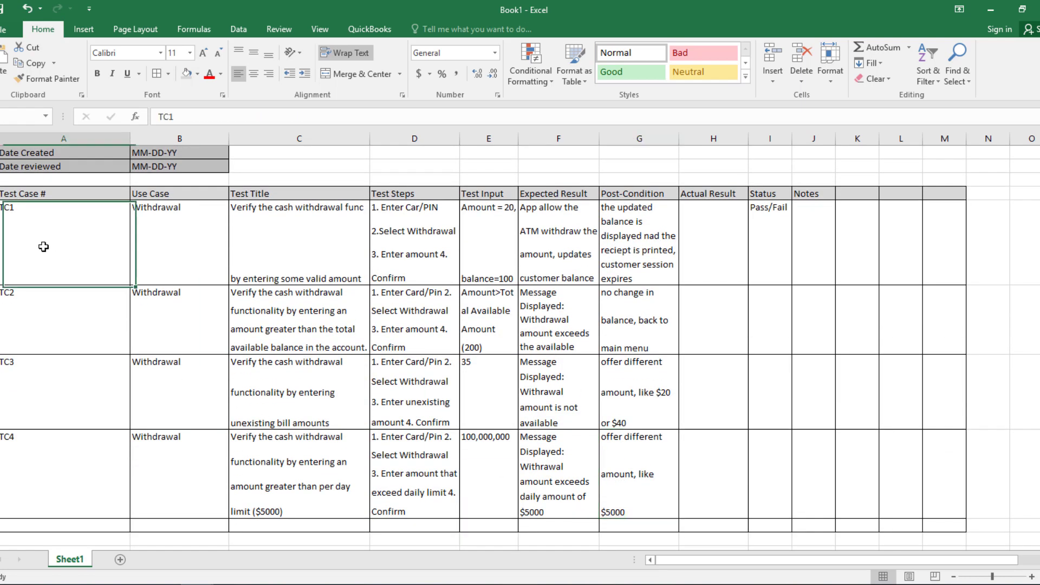
pyautogui.scroll(1, 108, 281)
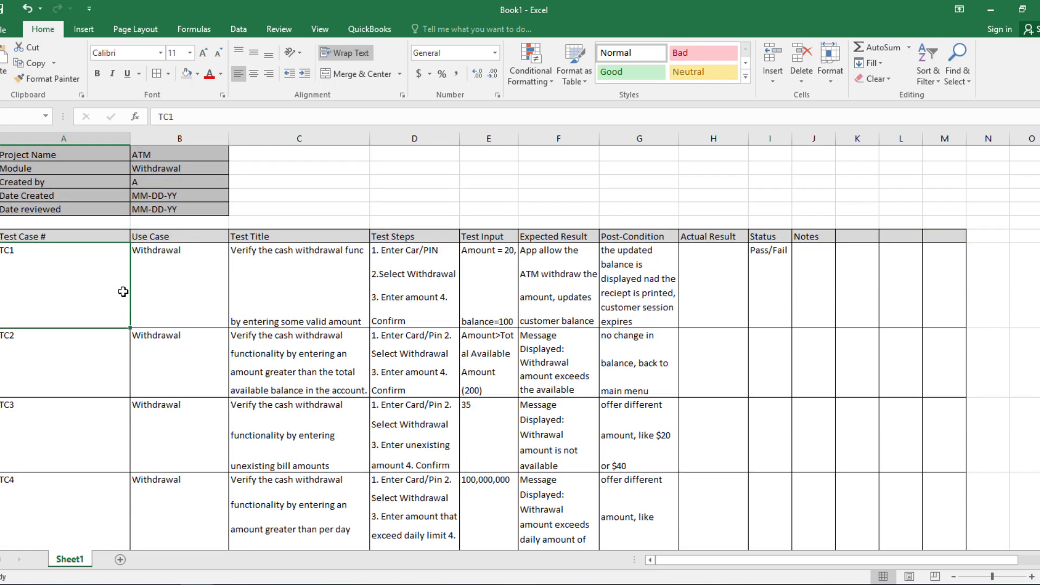